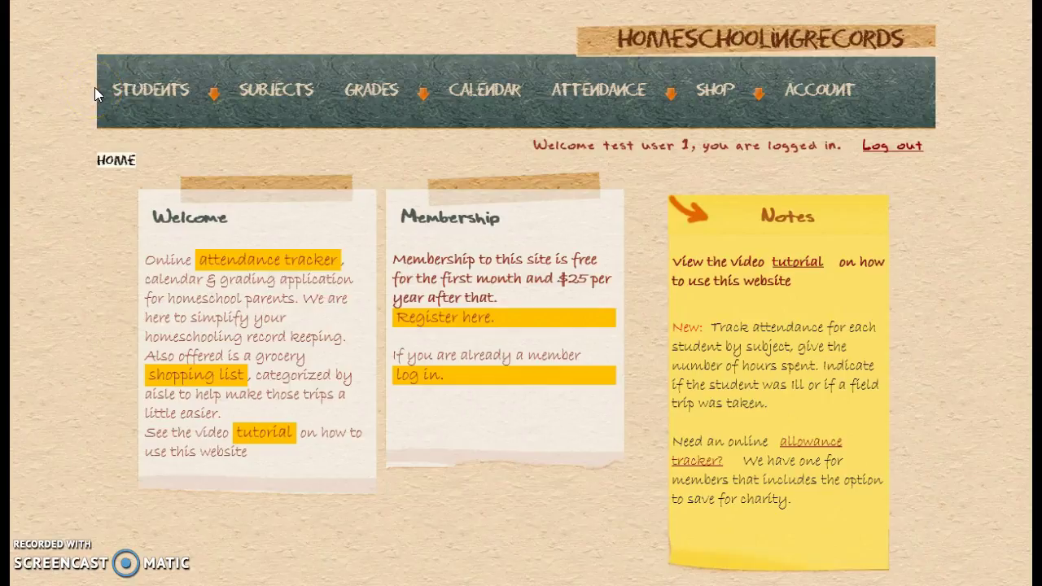
Step: Open the Students page and add the first student to the account by first name
left_click(133, 91)
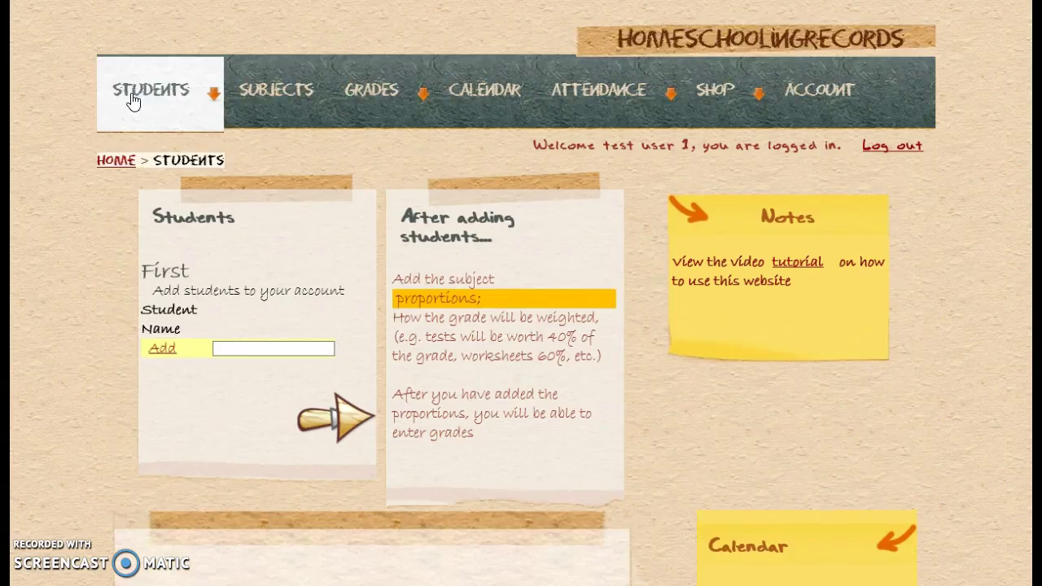
left_click(143, 399)
left_click(244, 351)
left_click(244, 376)
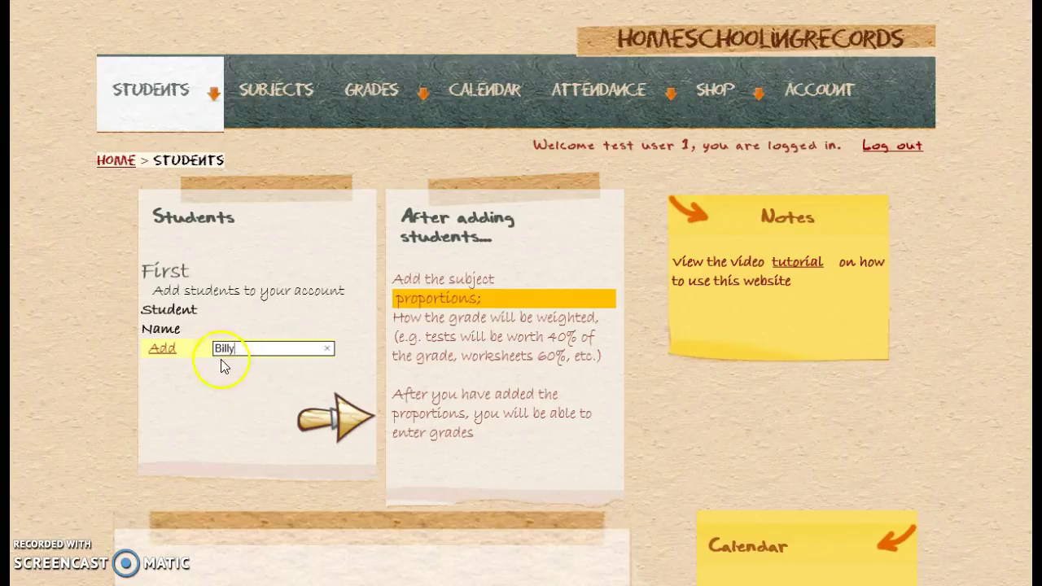
left_click(163, 352)
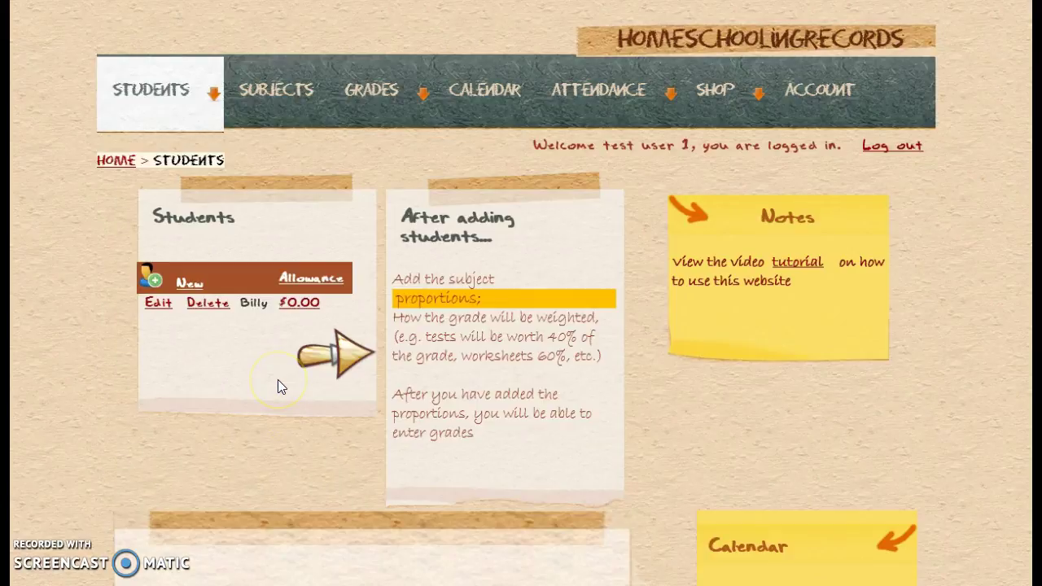
Step: Add a second student by first name to the student list and close the new-student entry row
left_click(186, 284)
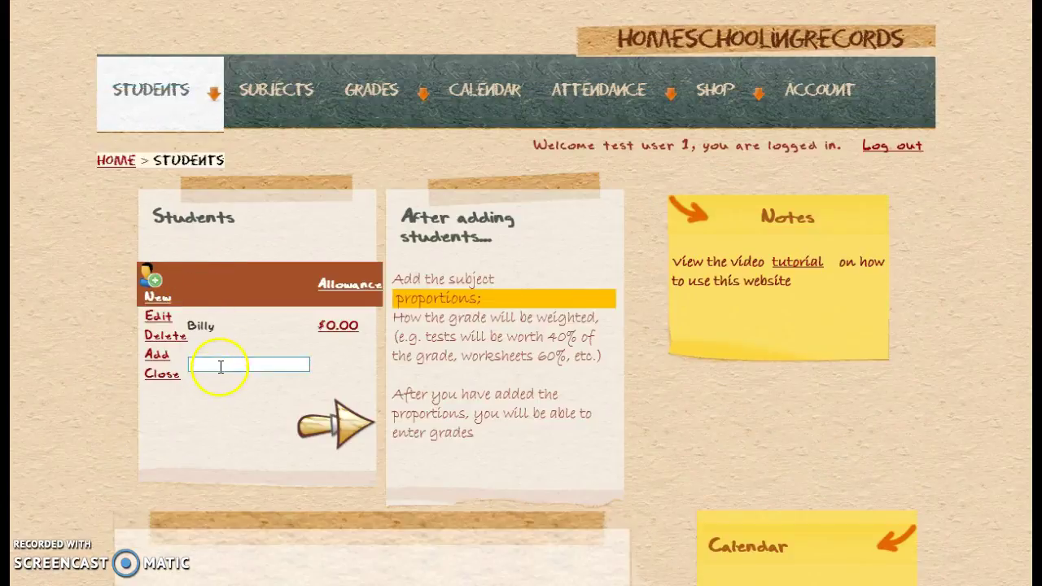
left_click(249, 364)
left_click(213, 390)
left_click(158, 355)
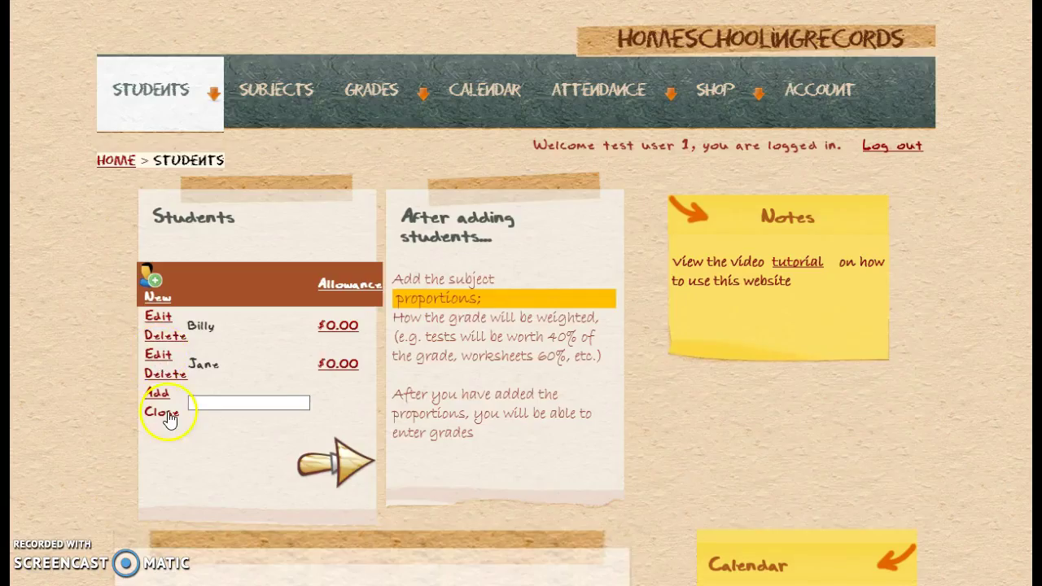
left_click(167, 416)
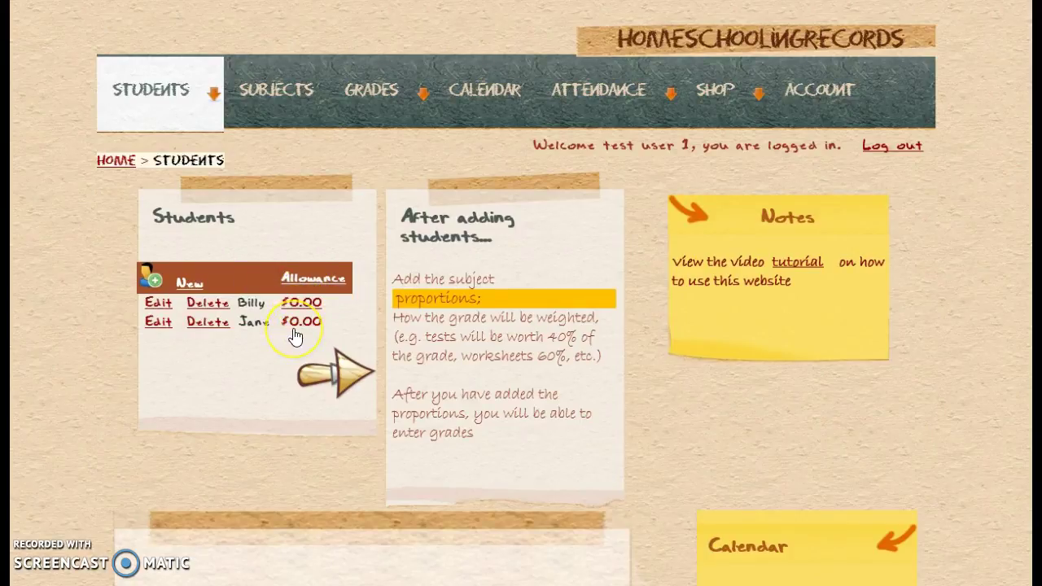
Step: Open the Subjects page and review the grading proportion instructions and the list of available courses
scroll(296, 337, "down", 1)
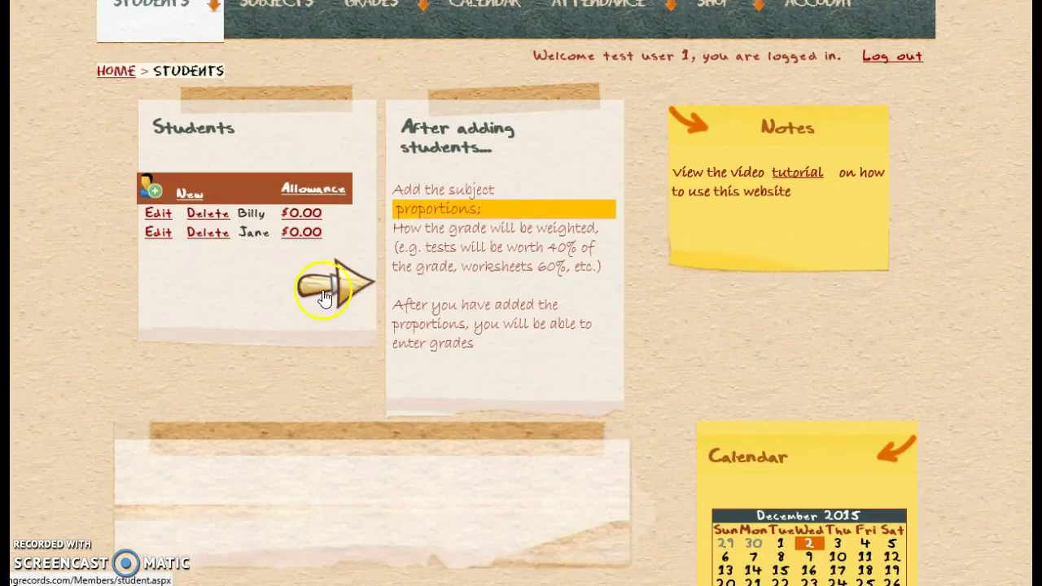
scroll(318, 285, "up", 1)
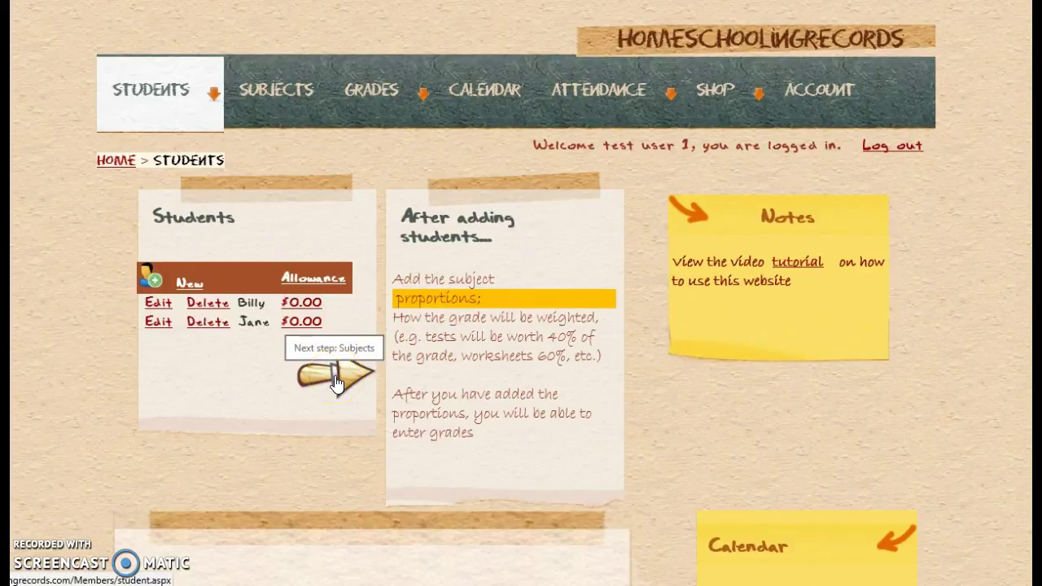
left_click(278, 102)
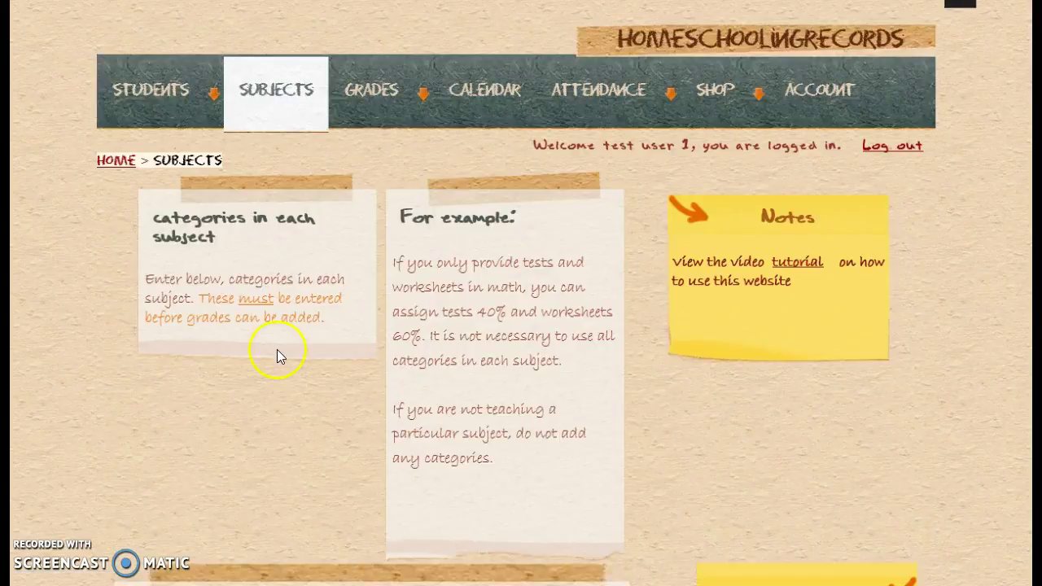
scroll(277, 350, "down", 1)
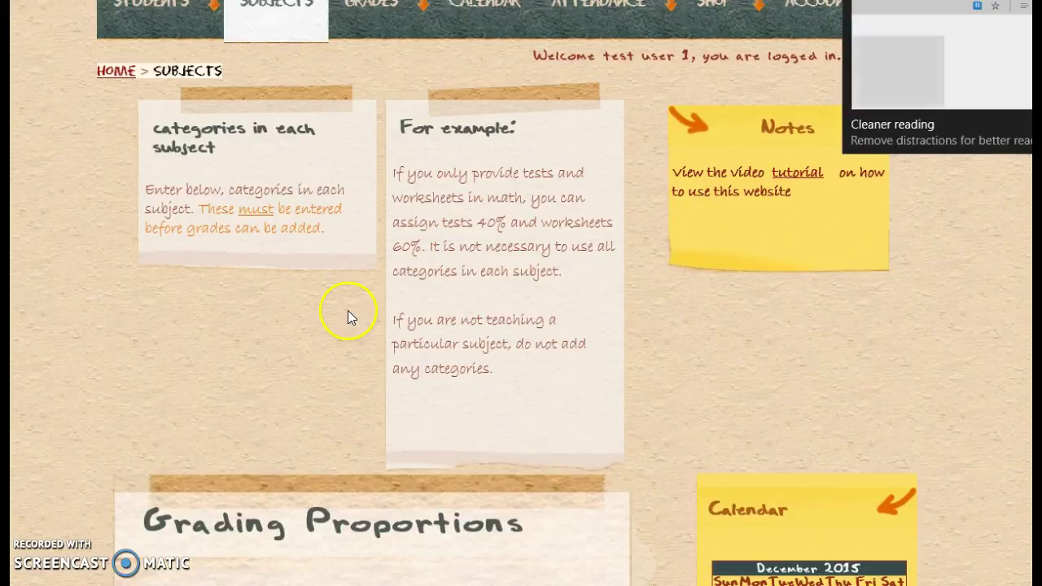
scroll(347, 306, "down", 1)
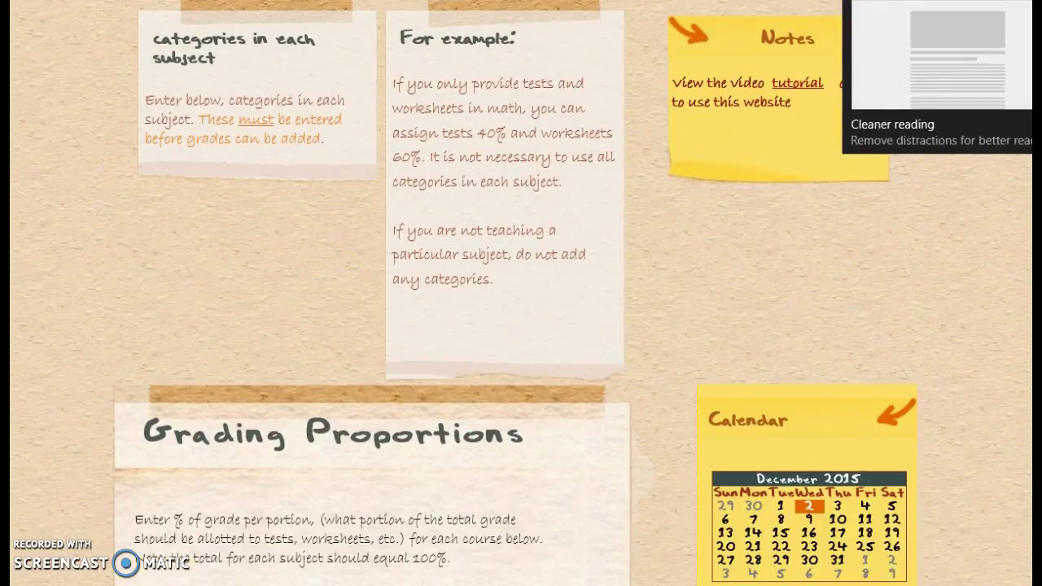
scroll(318, 234, "down", 4)
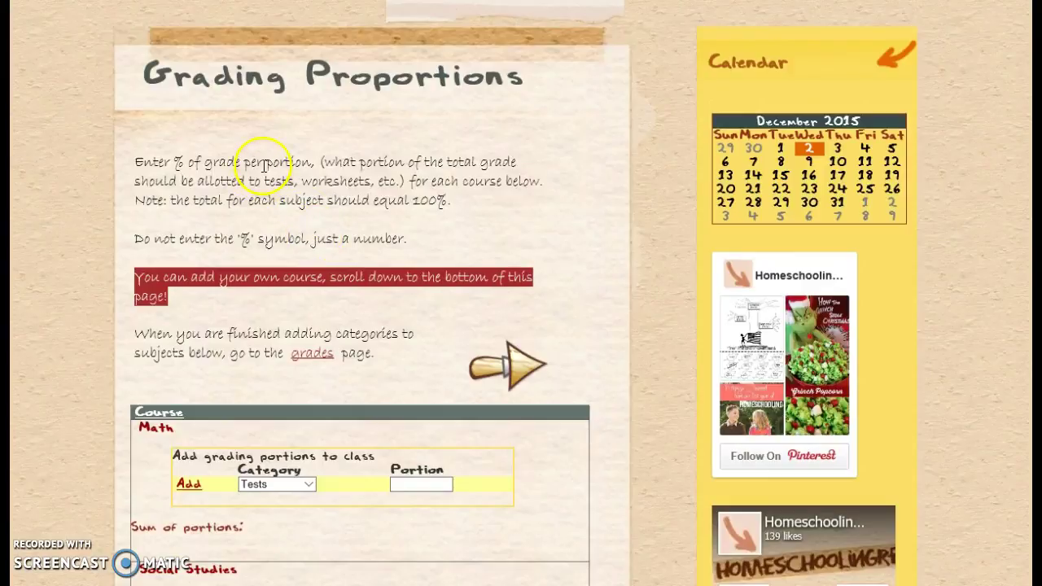
scroll(203, 242, "down", 5)
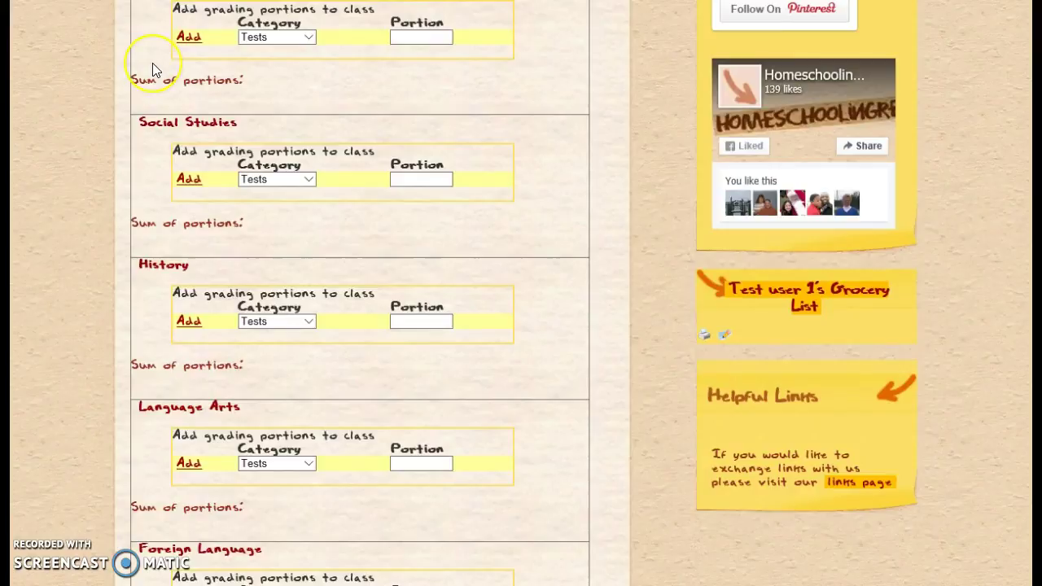
scroll(152, 65, "down", 5)
scroll(154, 70, "down", 6)
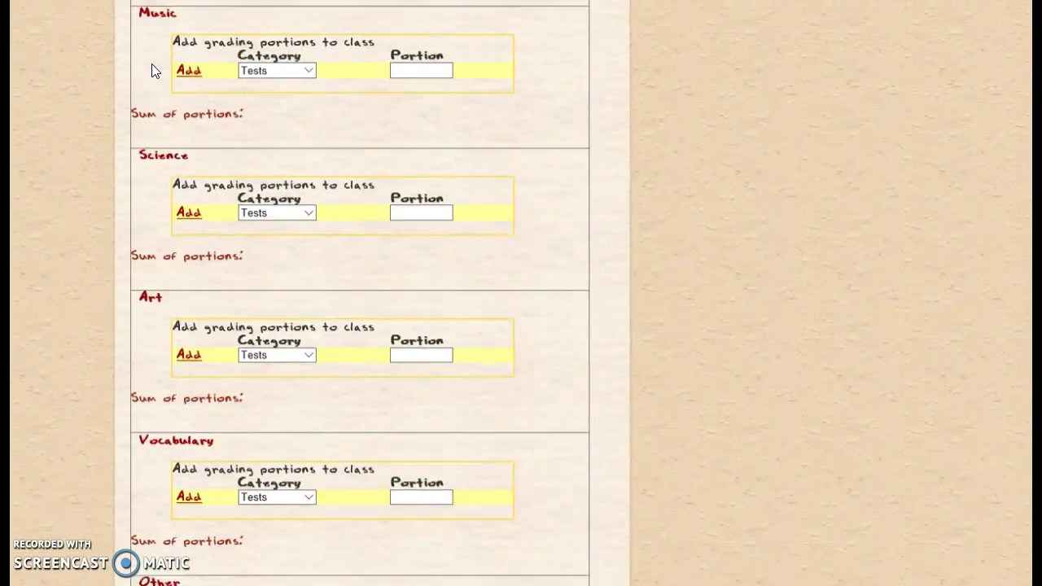
scroll(149, 62, "down", 4)
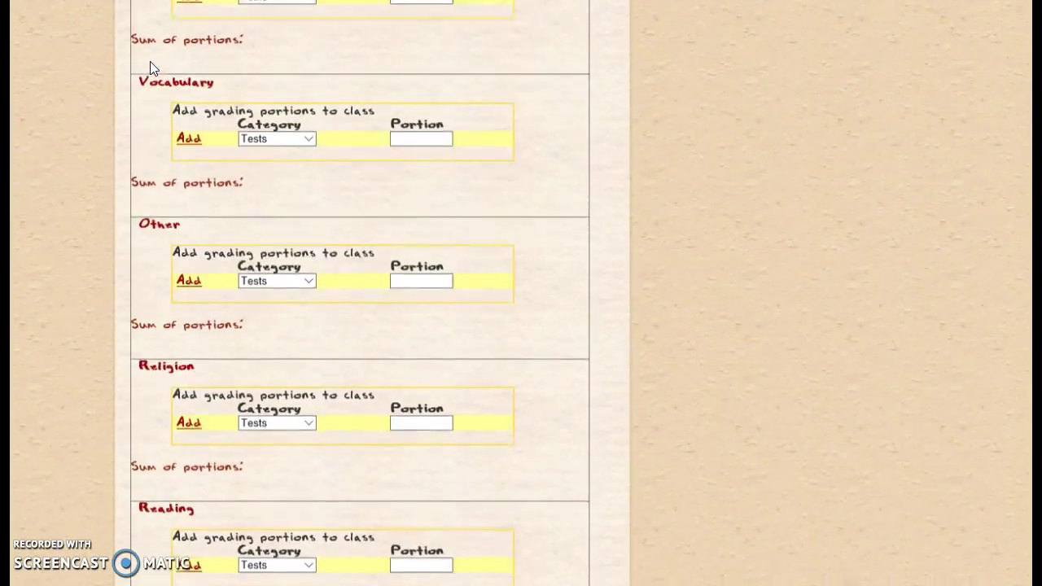
Step: Add a custom course named "French" with the description "French 1" below the existing courses
left_click(222, 435)
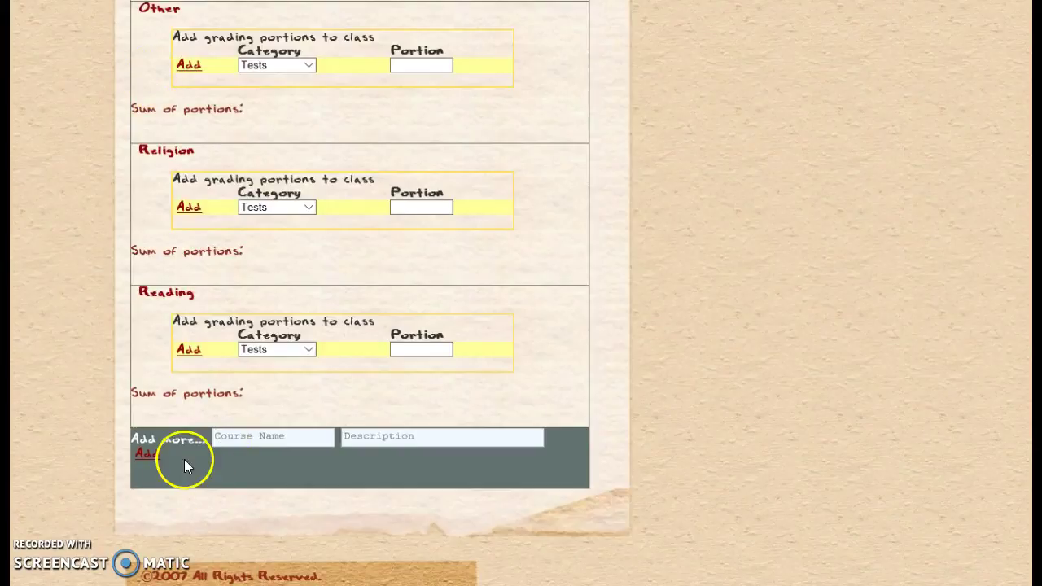
left_click(153, 454)
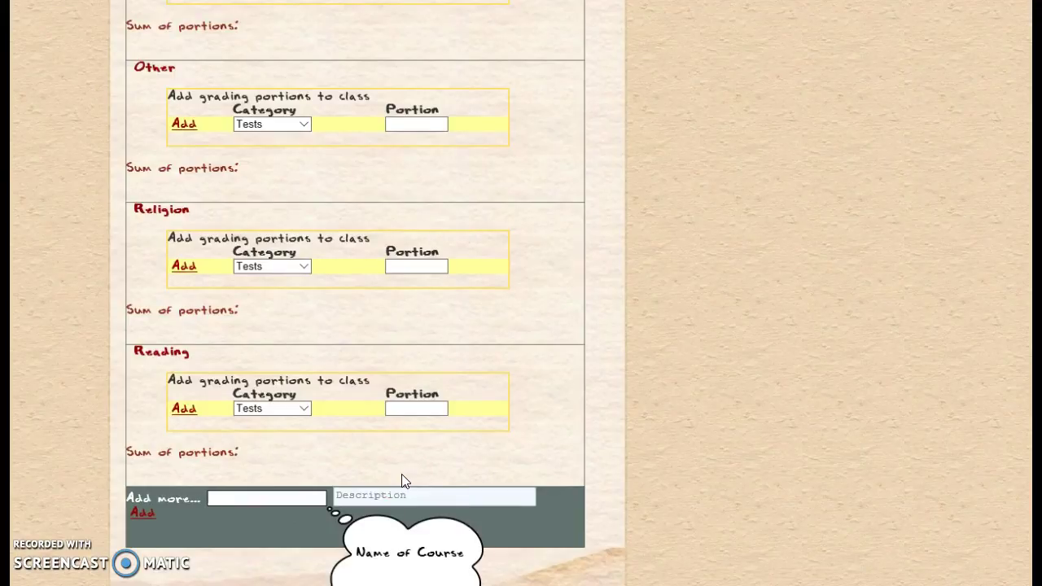
type("French")
key("Tab")
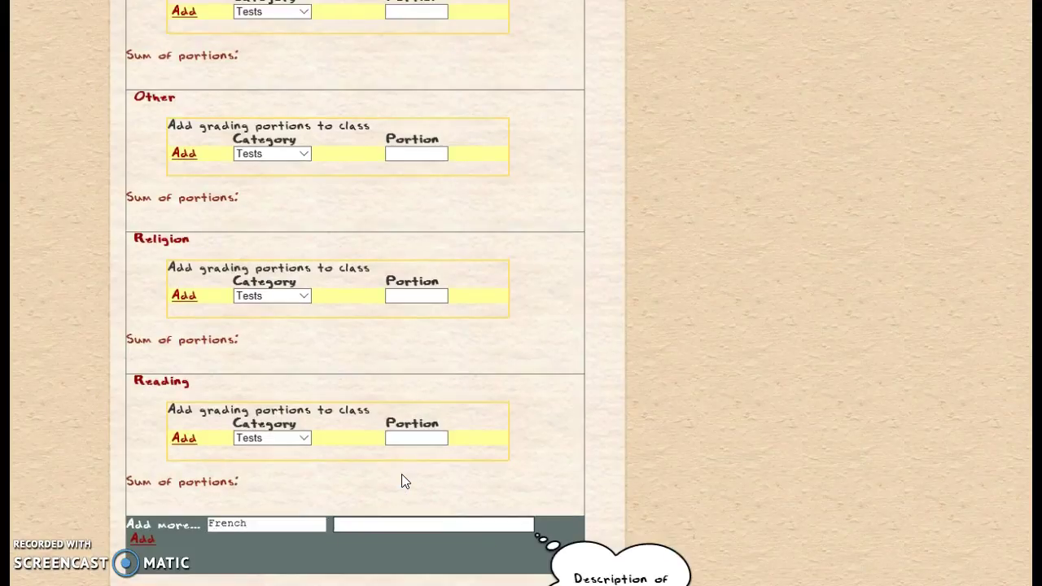
left_click(416, 525)
type("French 1")
left_click(166, 546)
left_click(147, 541)
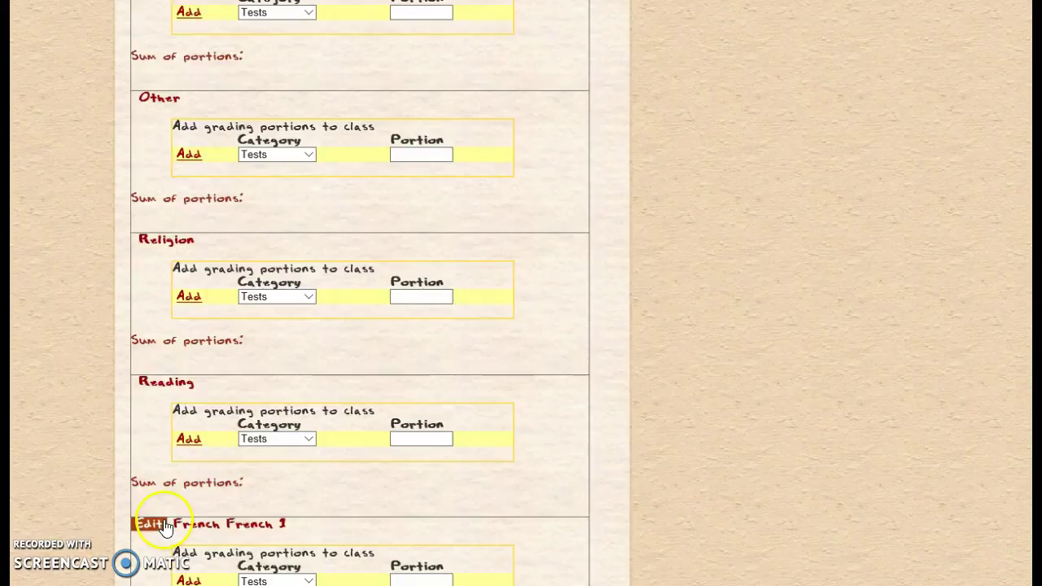
Step: Add the Tests category to the French course with a grading portion of 40
scroll(392, 528, "down", 1)
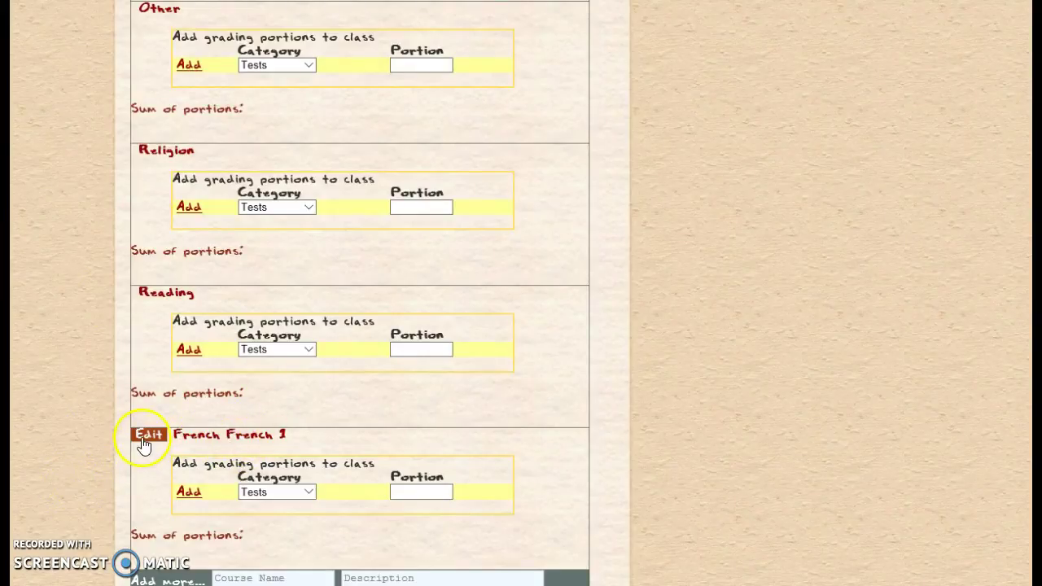
left_click(192, 491)
left_click(308, 491)
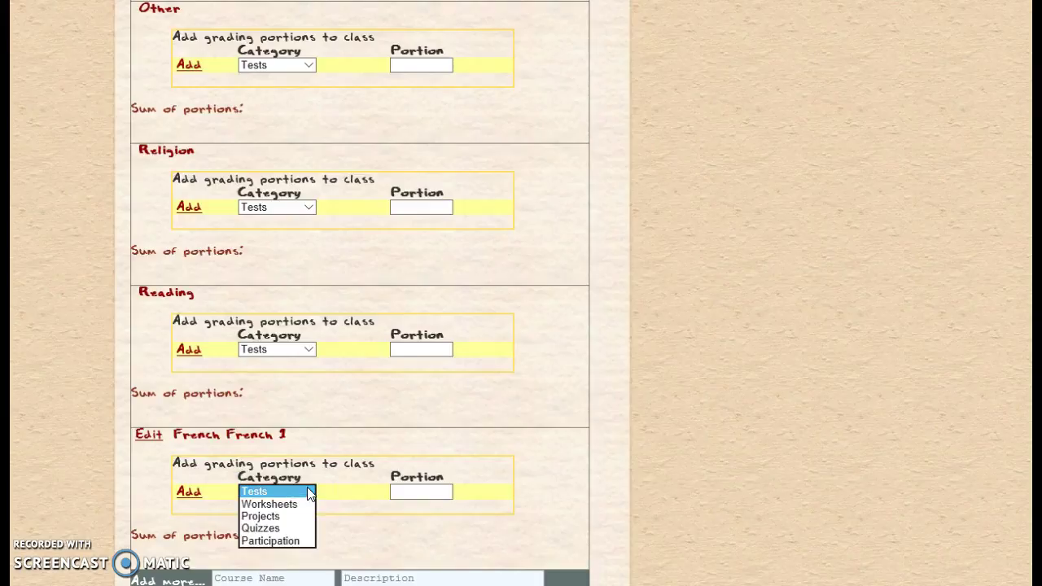
left_click(285, 496)
left_click(286, 501)
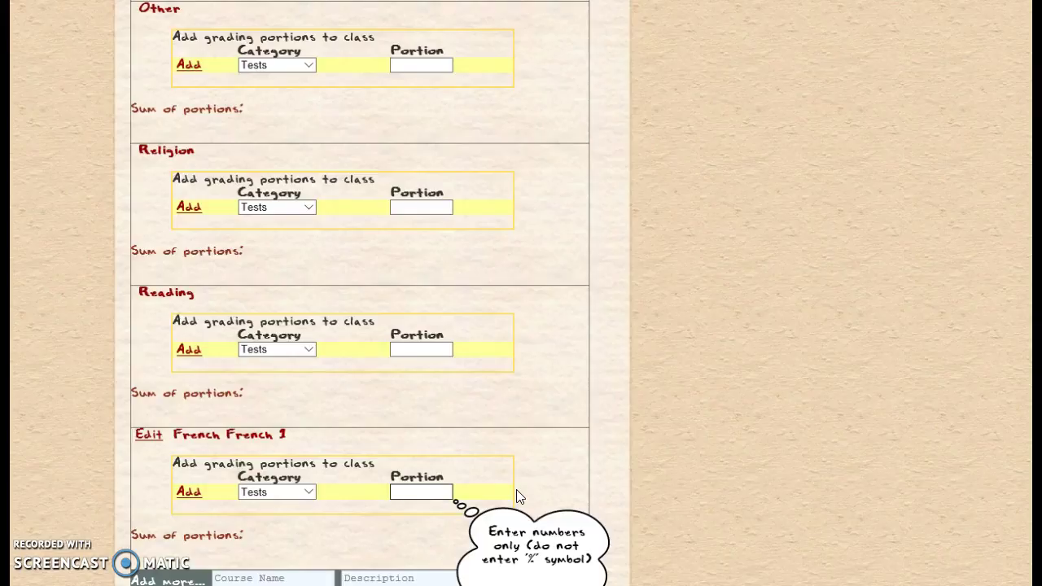
type("40")
left_click(189, 491)
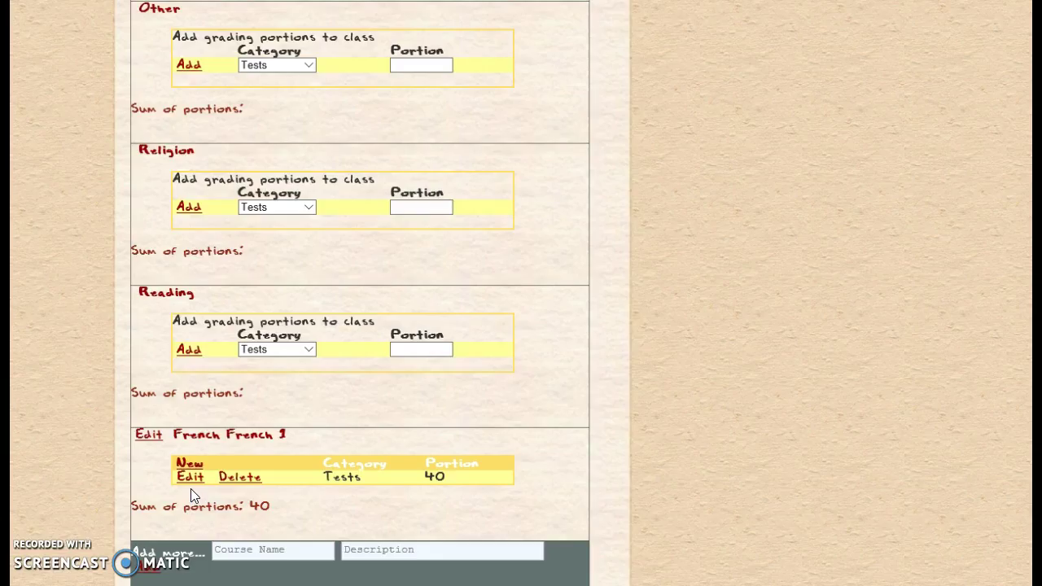
Step: Add the Participation category to the French course with a portion of 60 and finish adding categories there
left_click(193, 463)
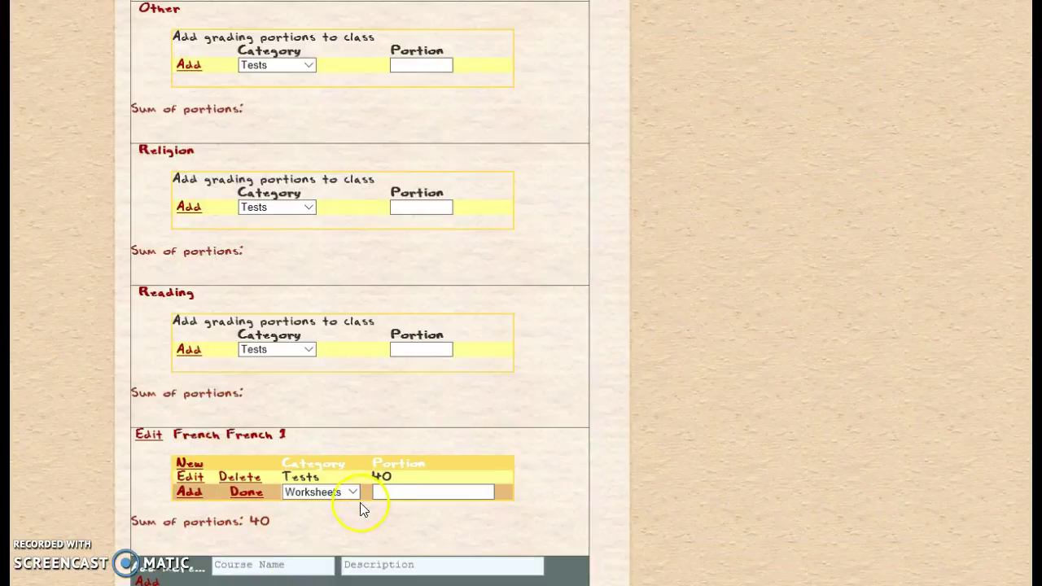
left_click(355, 497)
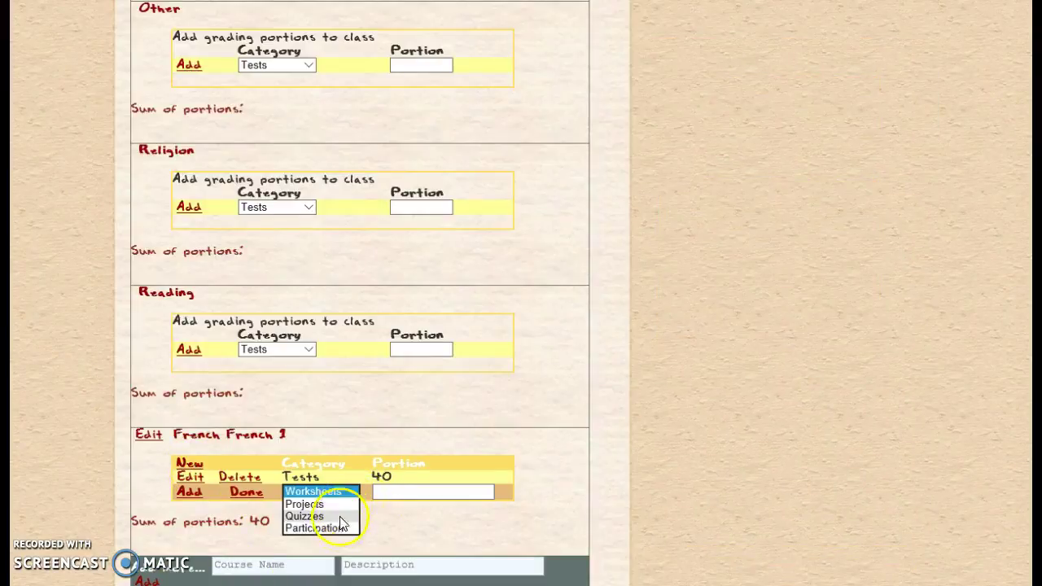
left_click(342, 527)
left_click(413, 492)
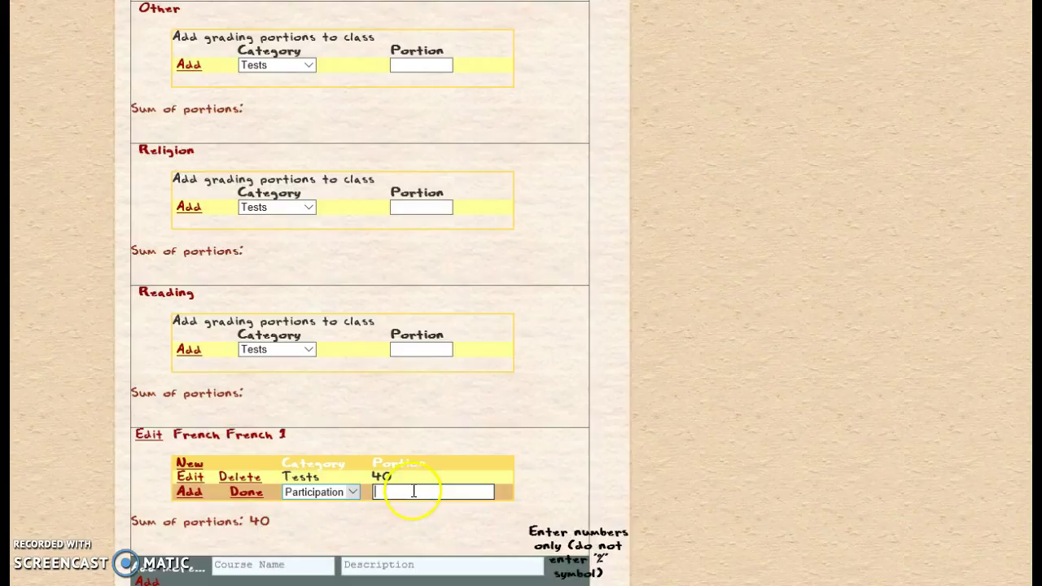
type("60")
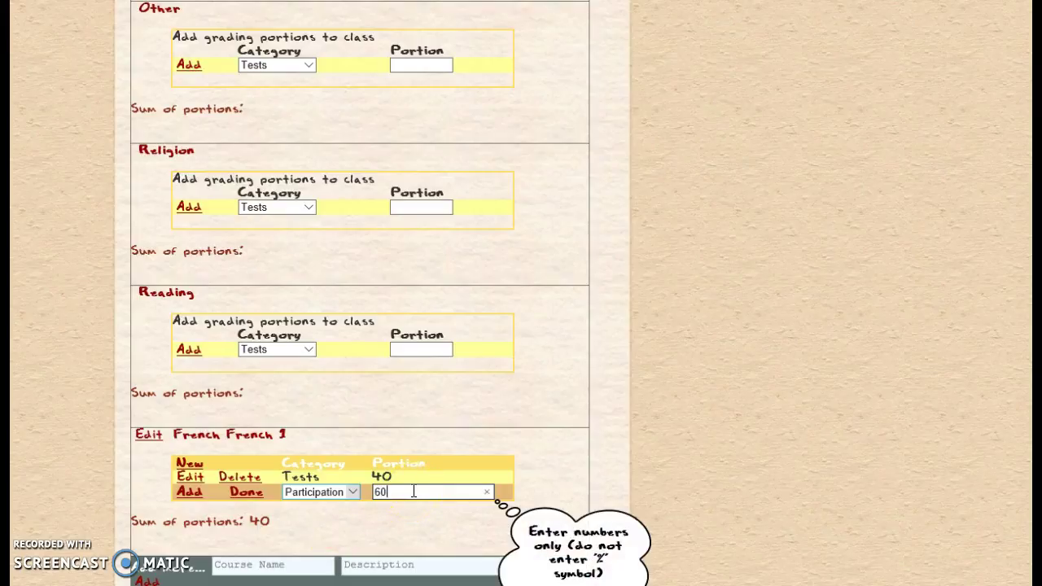
left_click(189, 494)
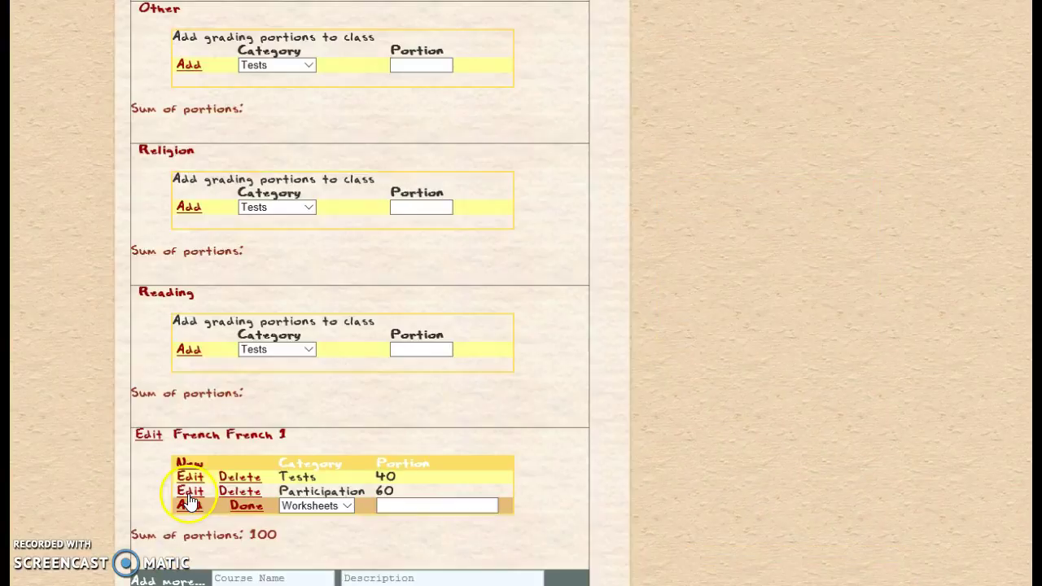
left_click(242, 505)
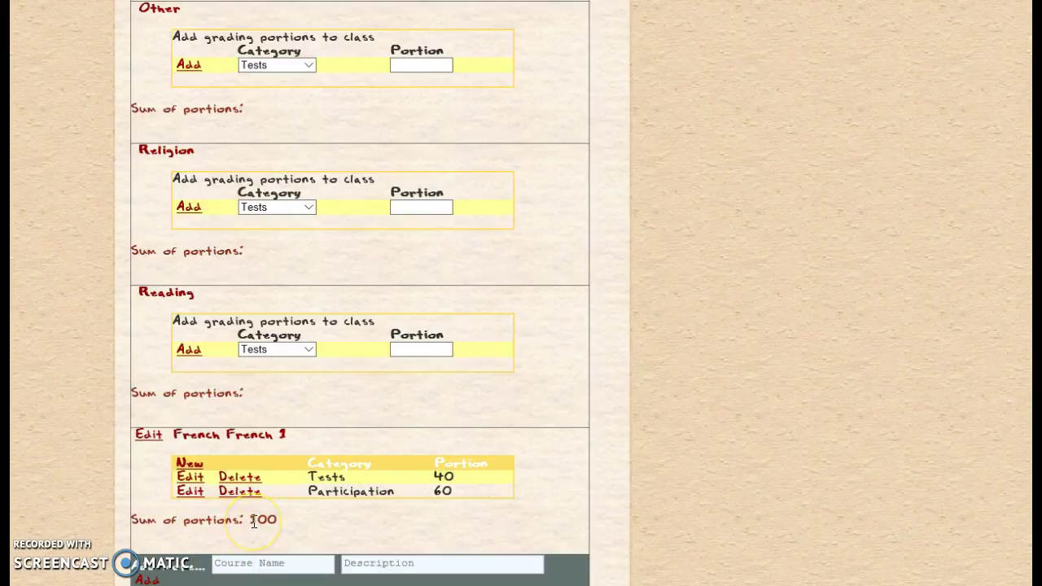
Step: Add the Tests category to the Math course with a grading portion of 50
scroll(254, 522, "up", 5)
scroll(254, 521, "up", 9)
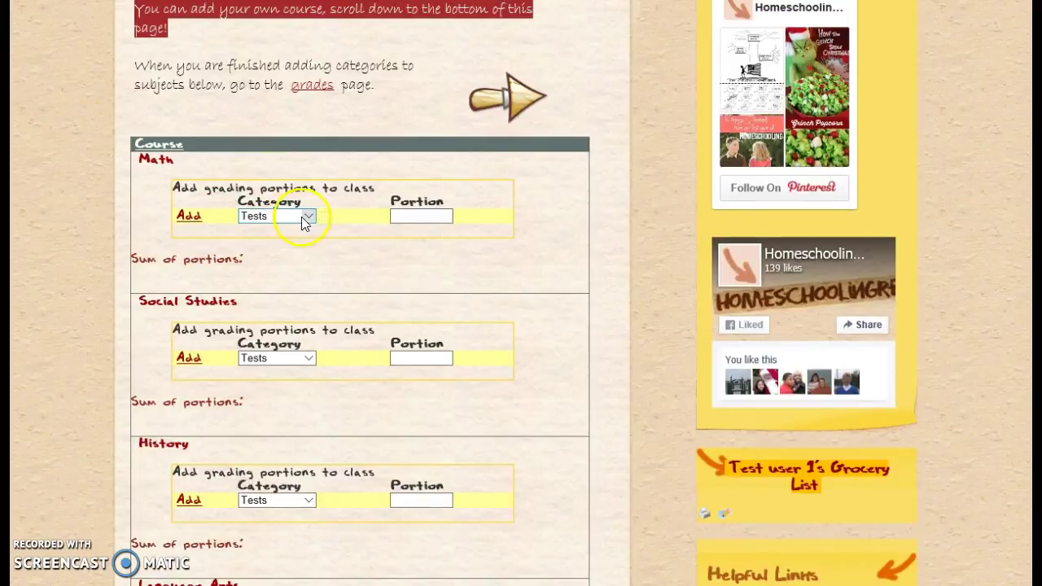
left_click(397, 217)
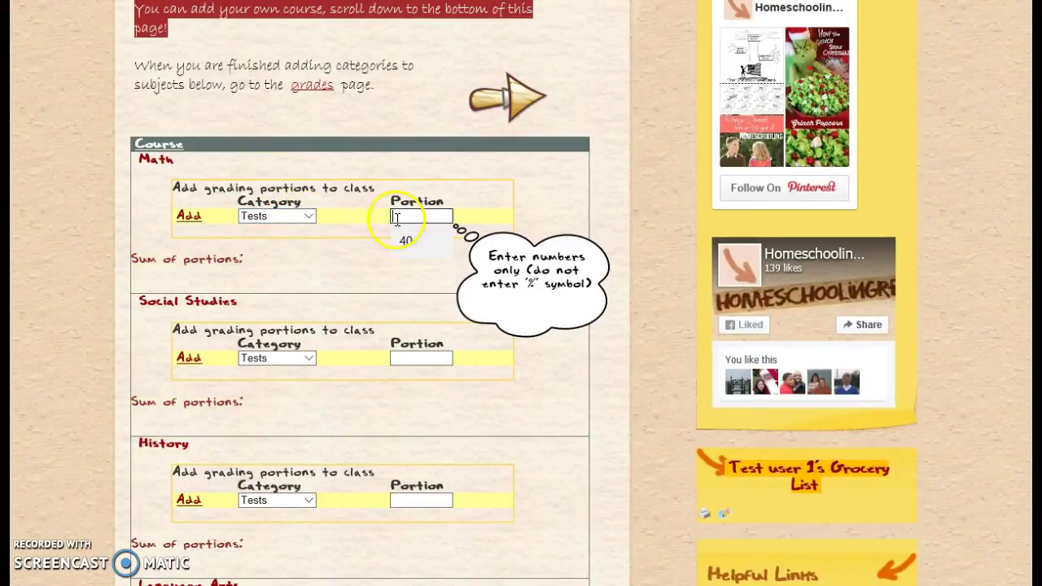
type("50")
left_click(196, 217)
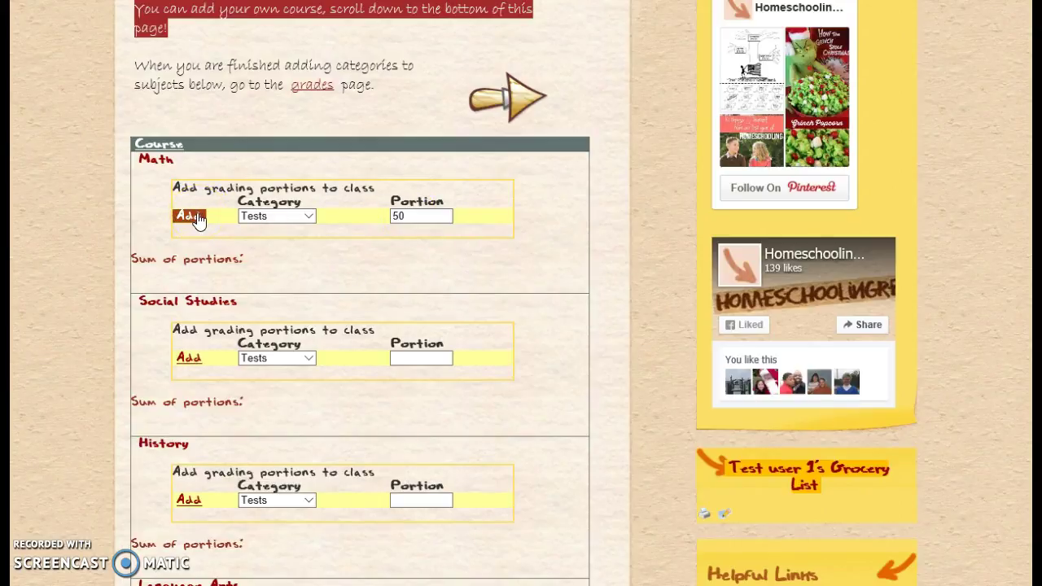
scroll(204, 236, "up", 1)
left_click(215, 274)
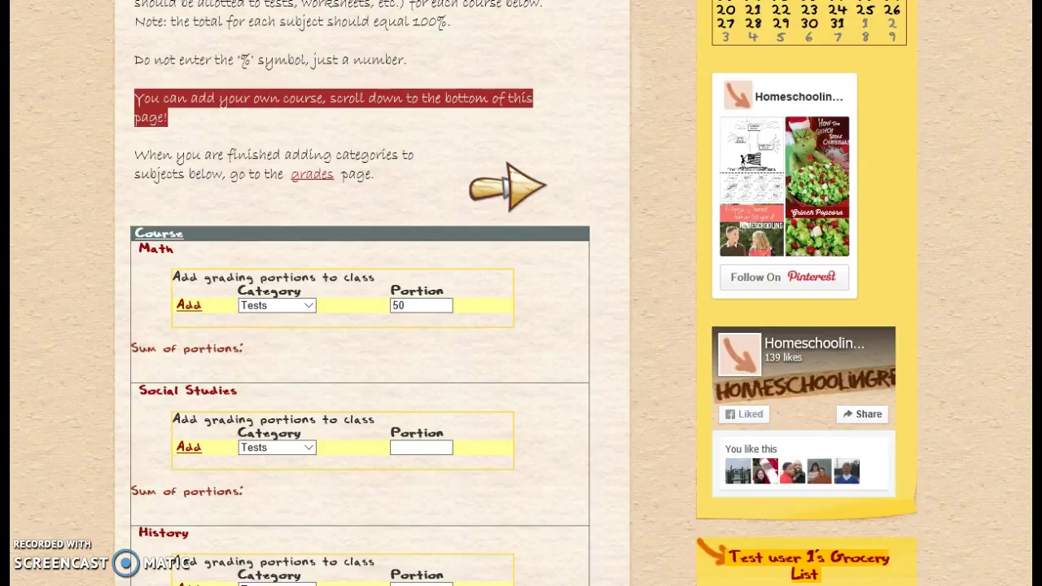
key("Return")
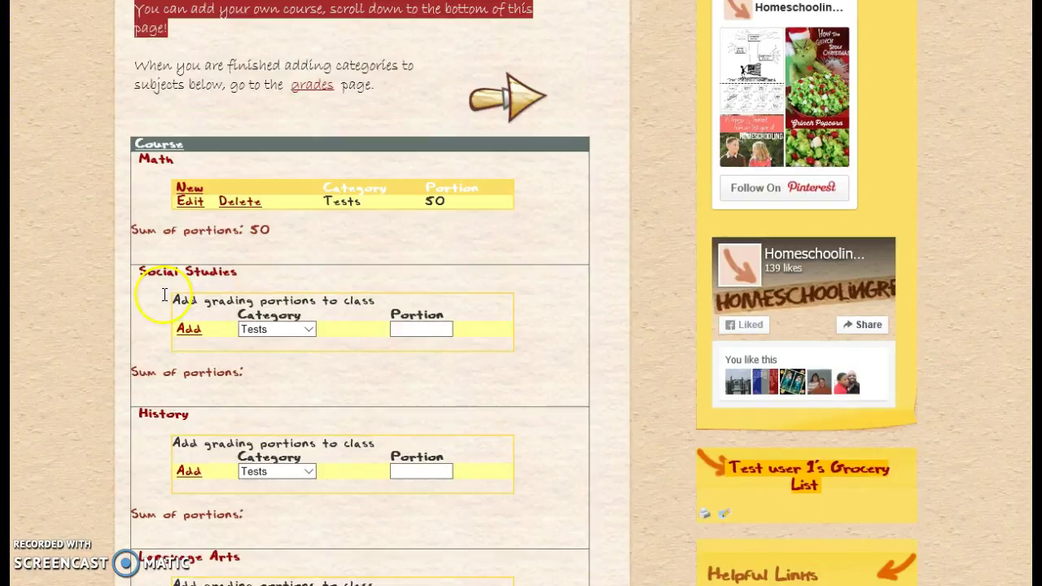
Step: Add the Worksheets category to the Math course with a grading portion of 25
left_click(189, 192)
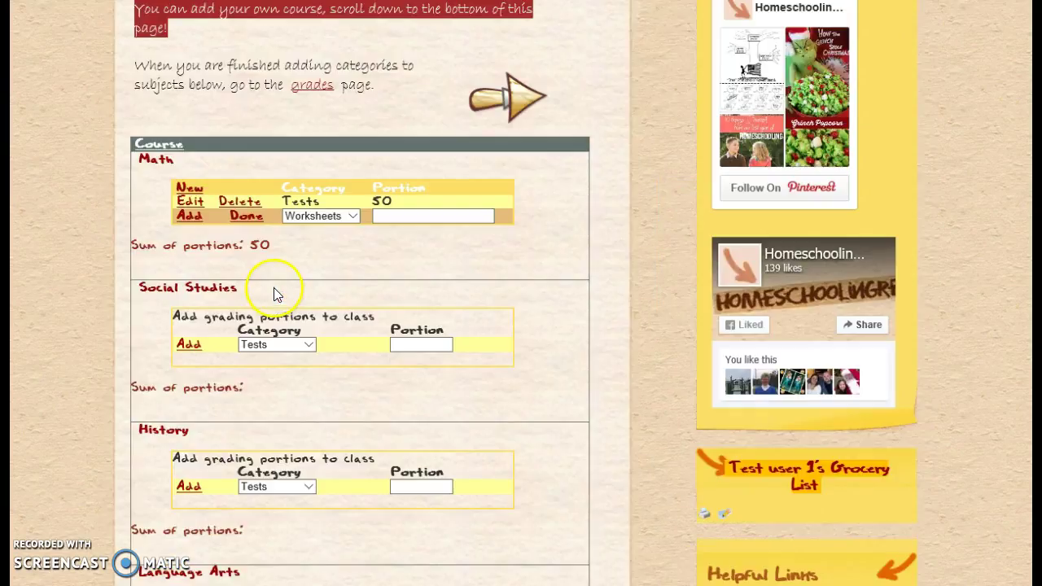
left_click(374, 218)
type("25")
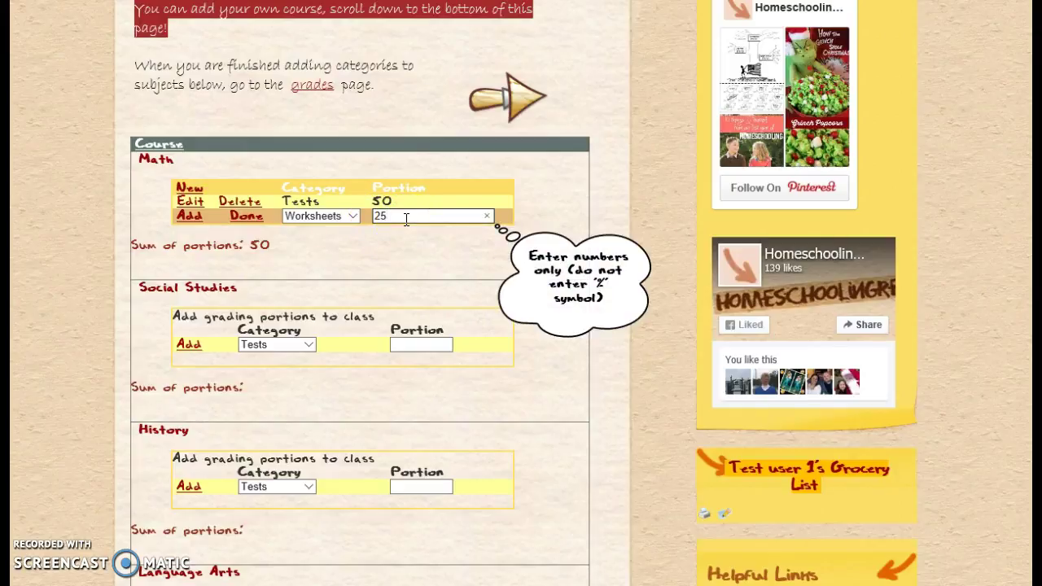
left_click(202, 225)
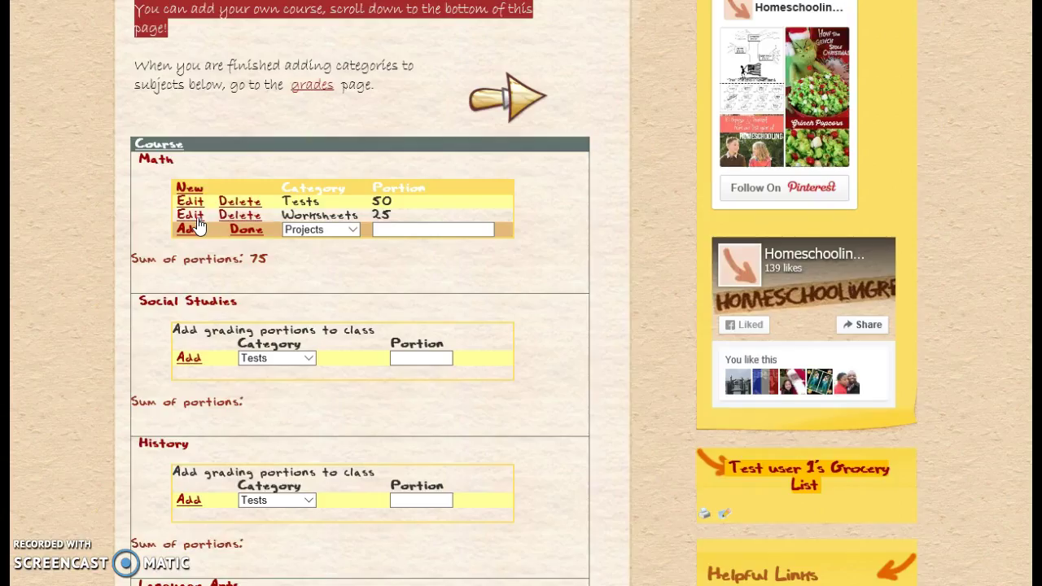
Step: Add the Quizzes category to the Math course with a portion of 25 and finish adding categories there
left_click(355, 231)
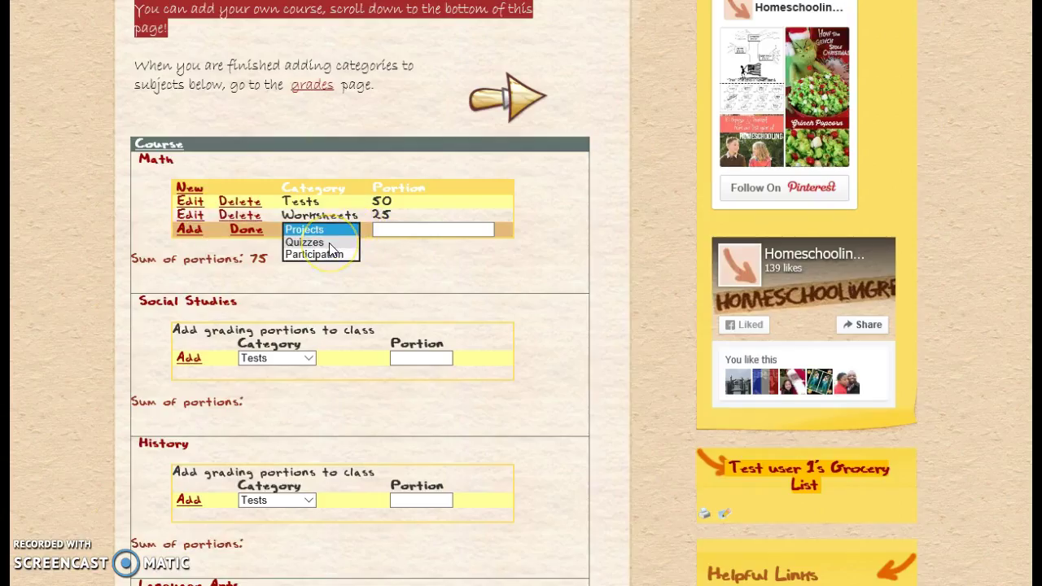
left_click(330, 243)
left_click(384, 230)
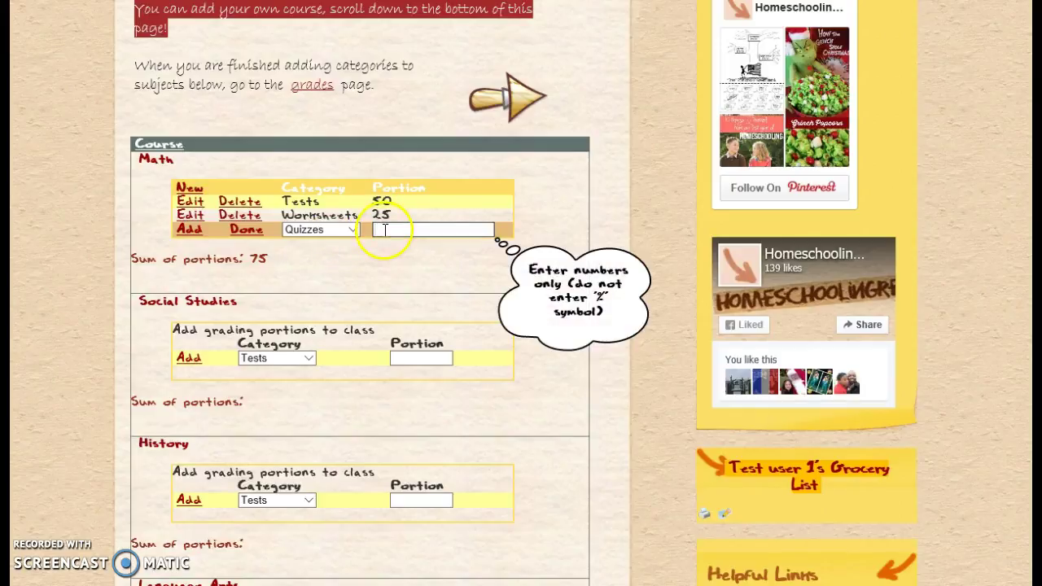
type("25")
left_click(189, 230)
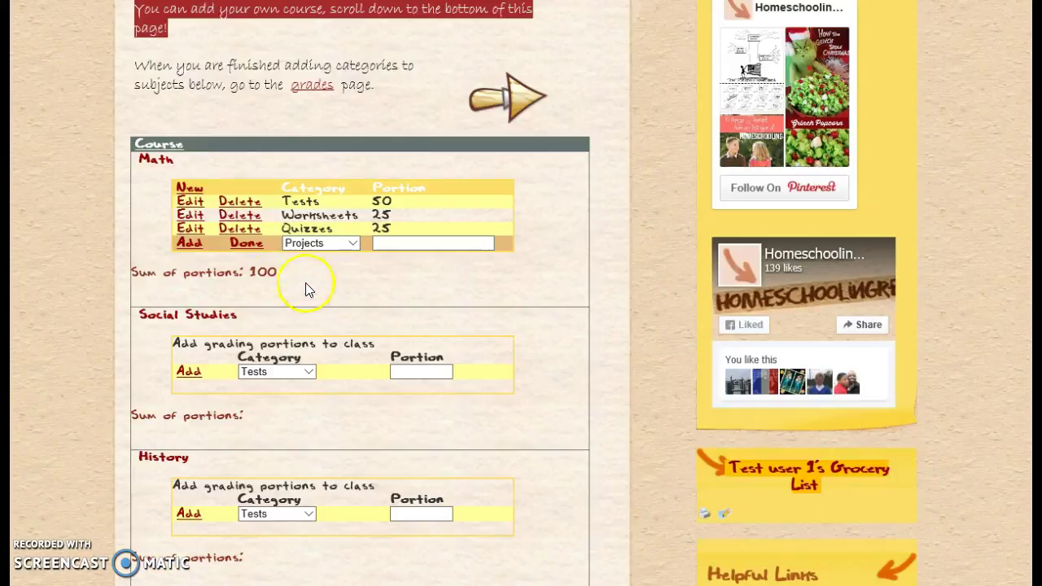
left_click(249, 248)
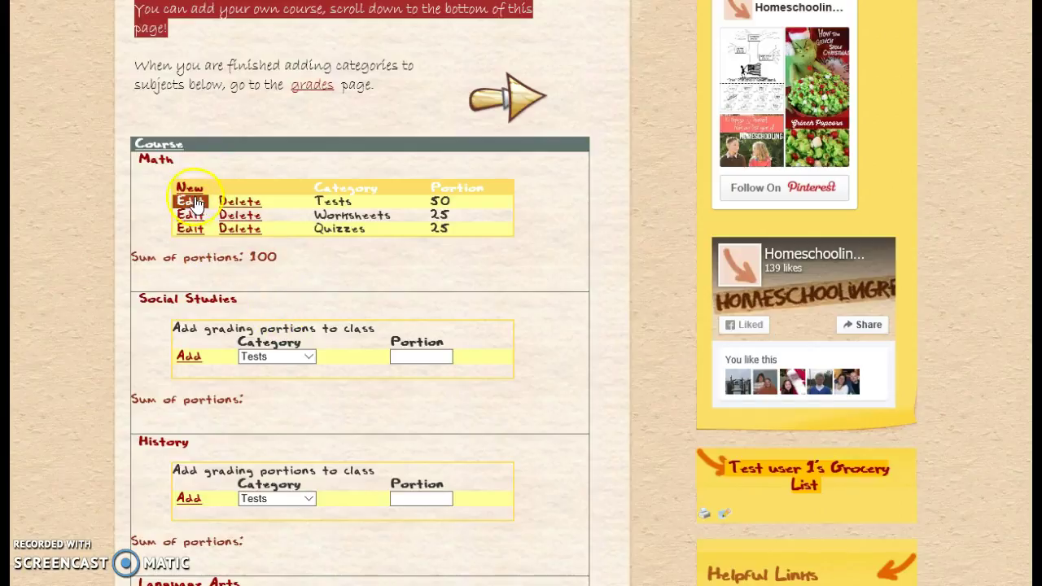
Step: Go to the Grades page and open the gradebook of the first student in the list
scroll(200, 207, "up", 5)
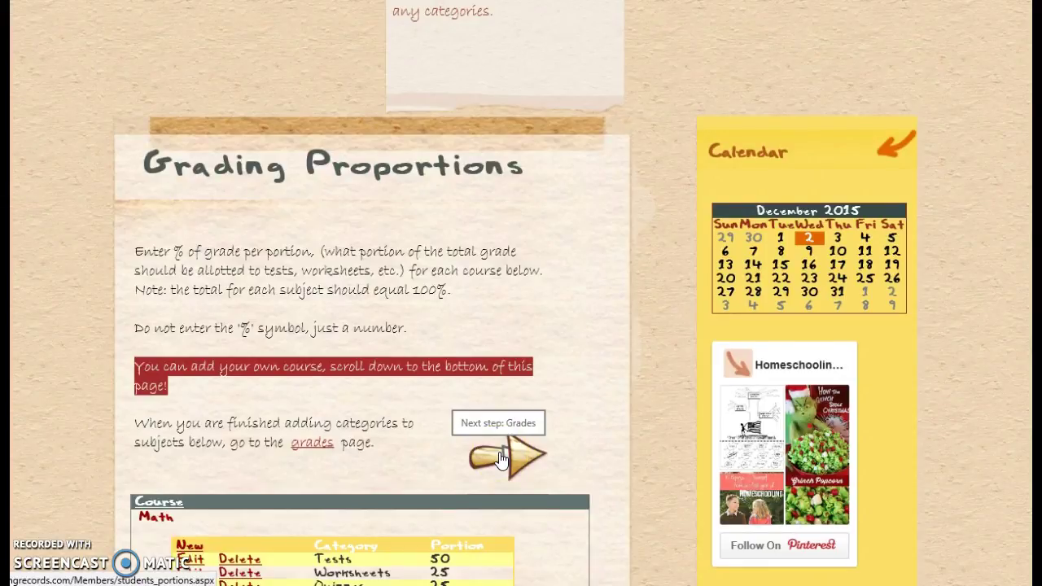
scroll(500, 461, "up", 10)
left_click(372, 95)
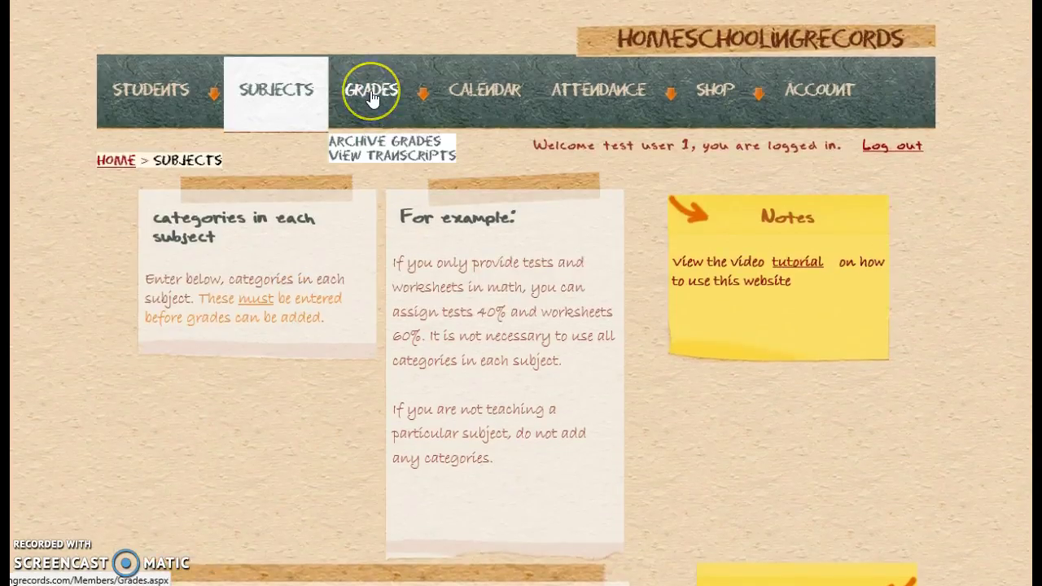
left_click(372, 96)
mouse_move(373, 95)
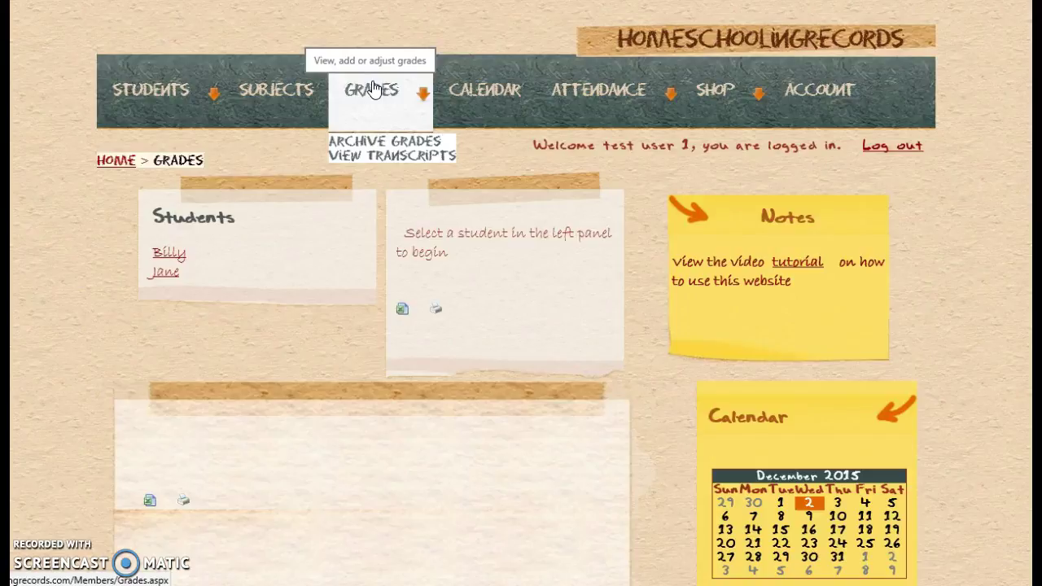
left_click(355, 106)
left_click(271, 99)
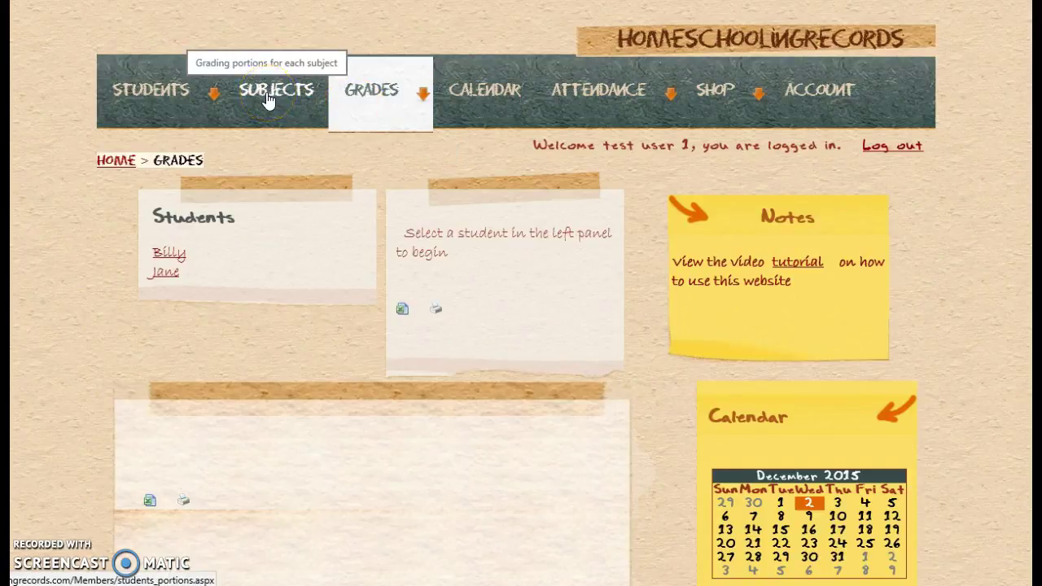
left_click(238, 226)
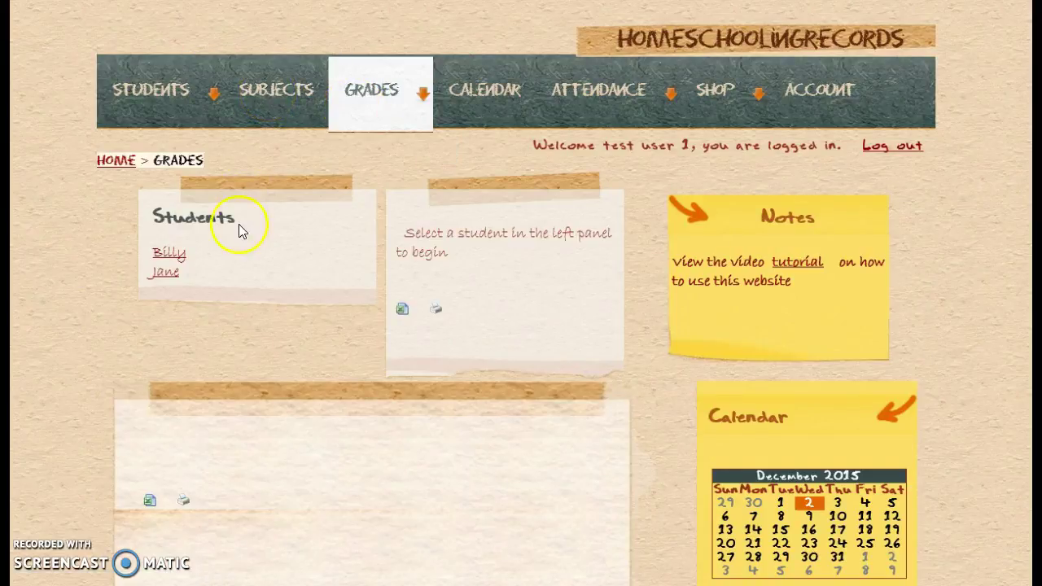
left_click(170, 254)
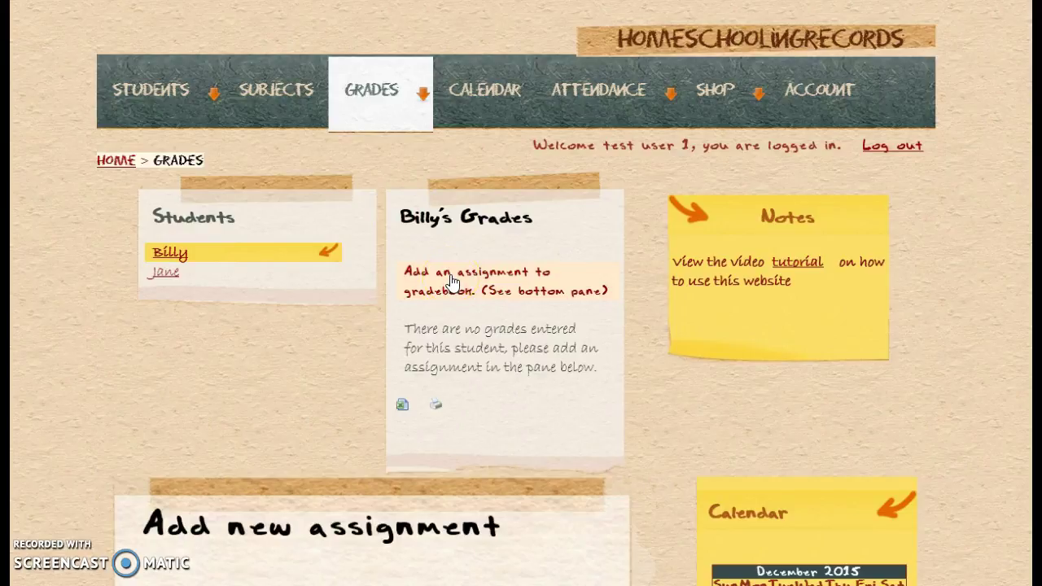
Step: Start a new assignment for the student named "Worksheet 1" with the due date 12/2/2015
scroll(452, 281, "down", 3)
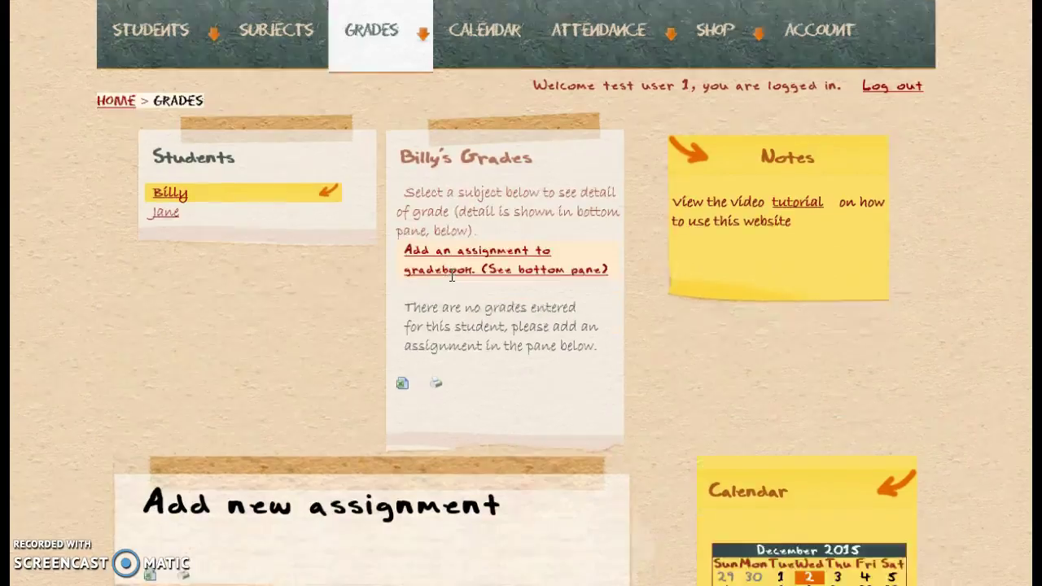
scroll(450, 274, "down", 2)
left_click(218, 387)
left_click(420, 380)
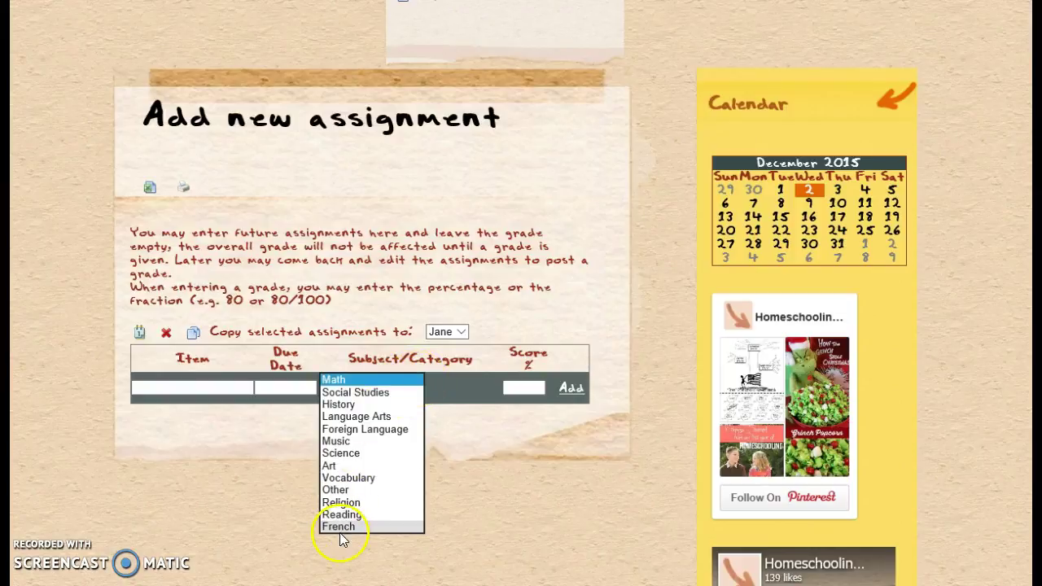
left_click(352, 388)
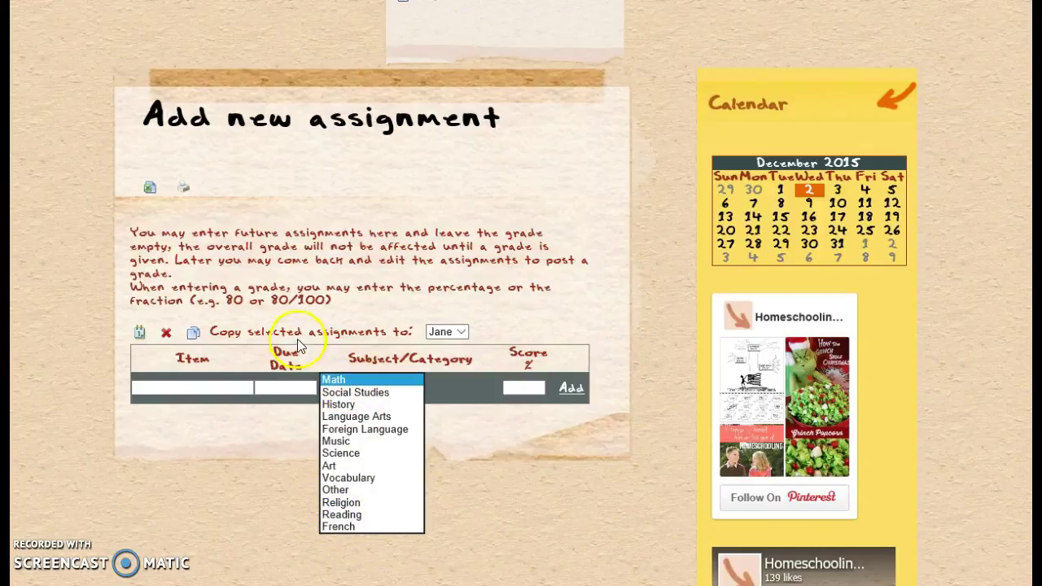
left_click(227, 388)
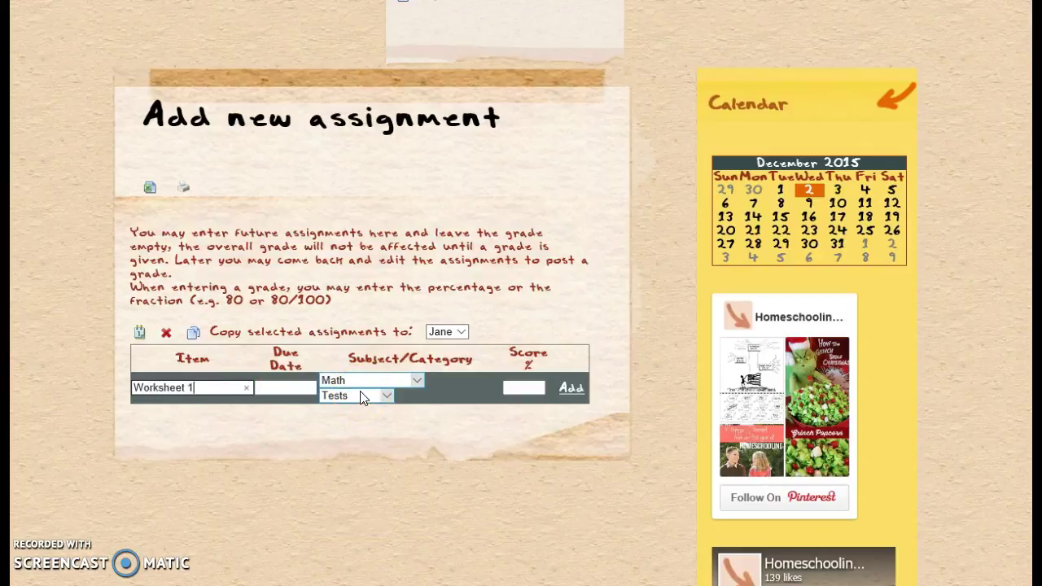
left_click(285, 388)
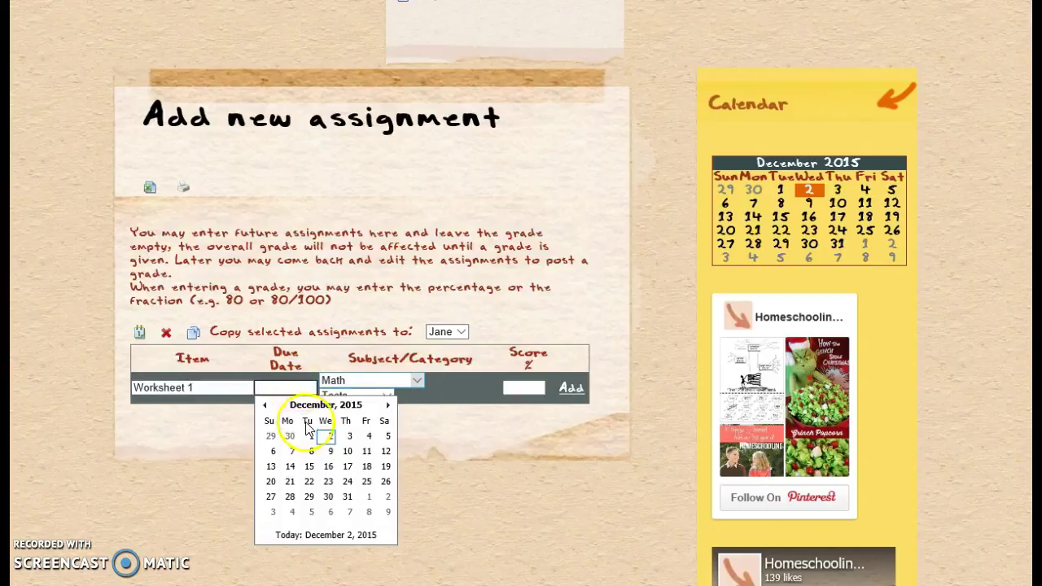
left_click(329, 438)
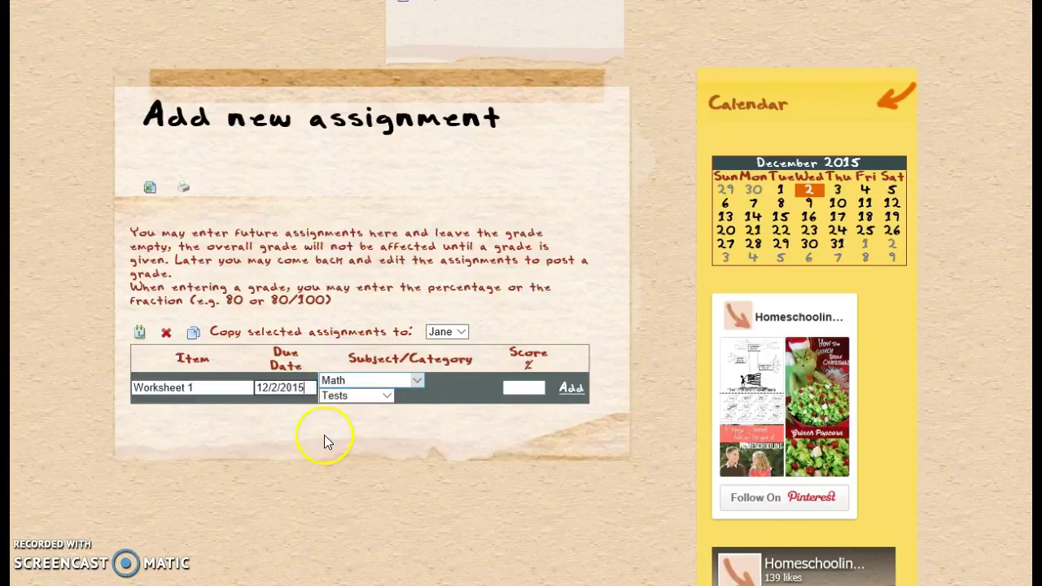
left_click(414, 384)
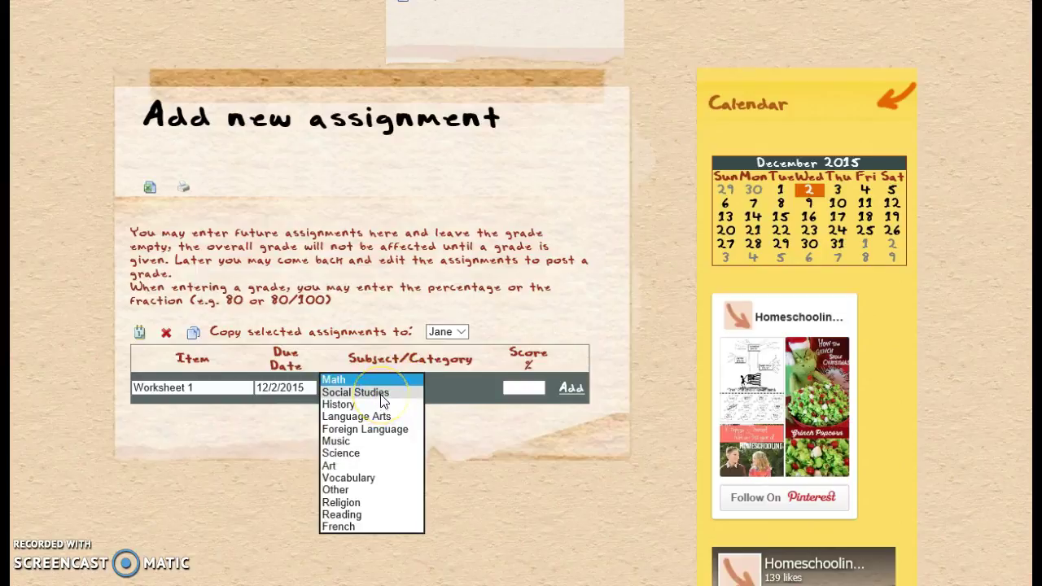
left_click(382, 394)
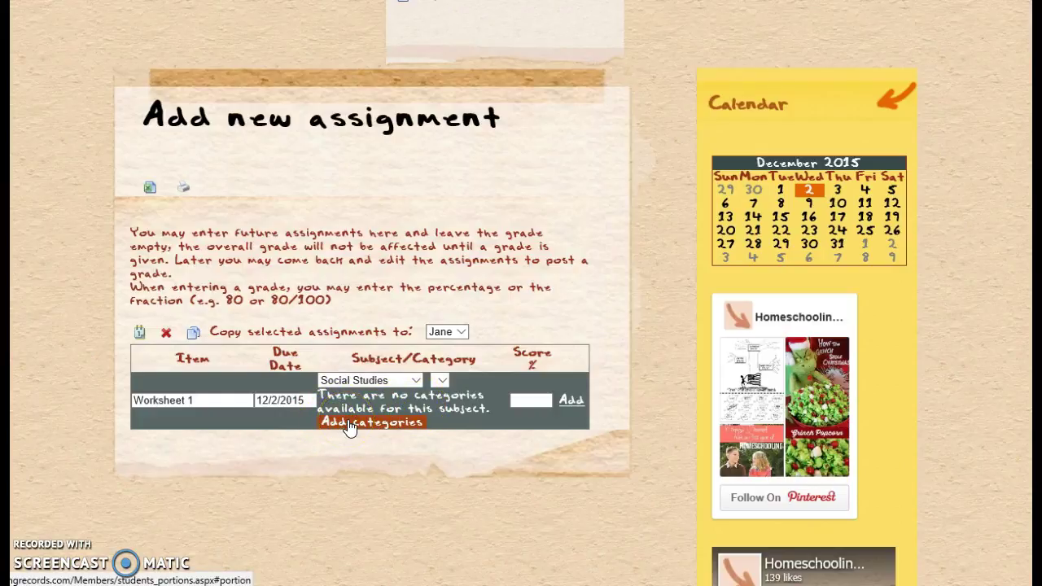
left_click(412, 380)
left_click(367, 368)
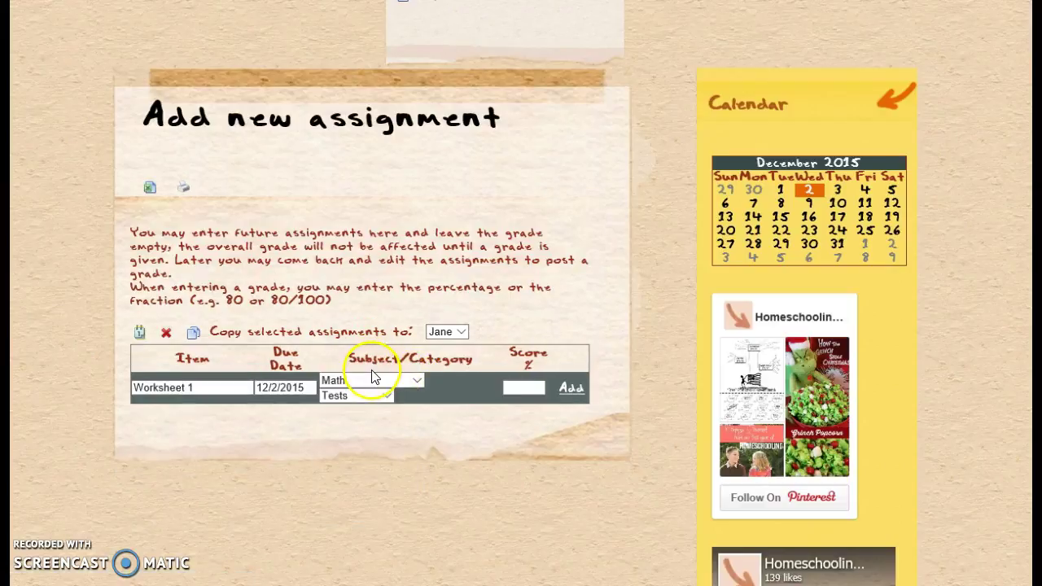
Step: Assign Worksheet 1 to the Worksheets category of Math, enter a score equal to 70%, and add it to the gradebook
left_click(387, 396)
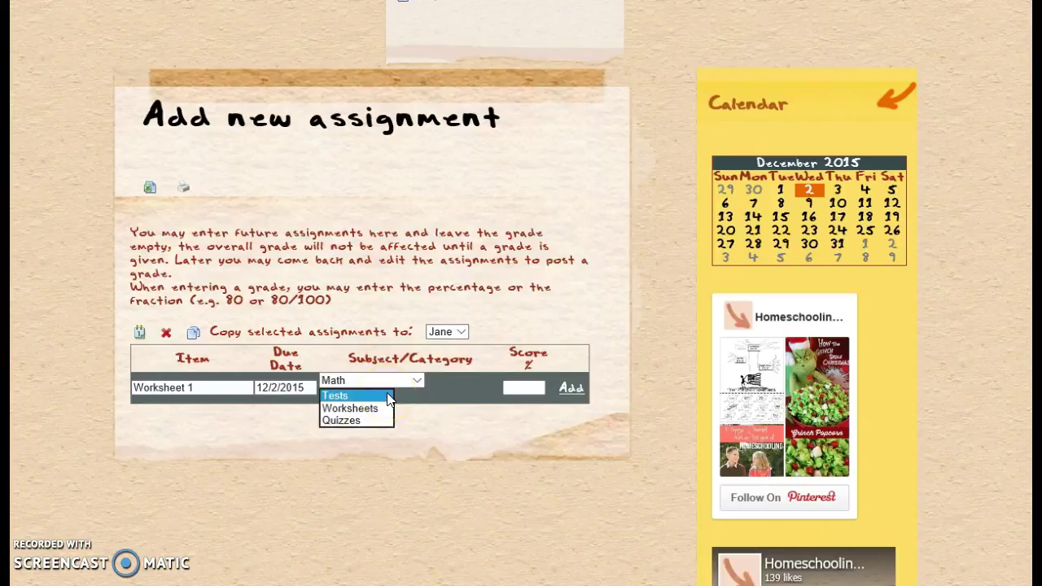
left_click(361, 409)
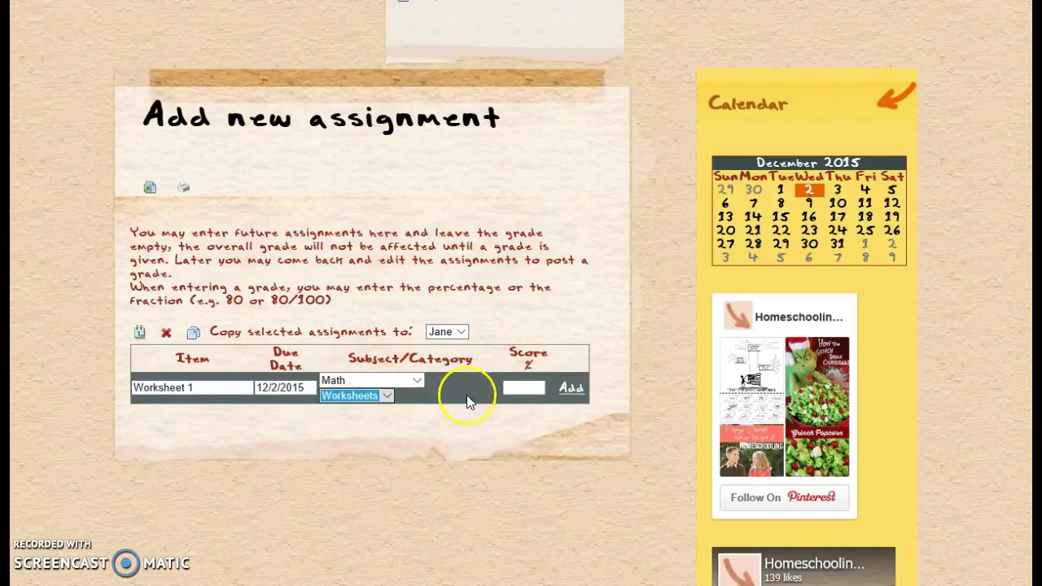
left_click(512, 387)
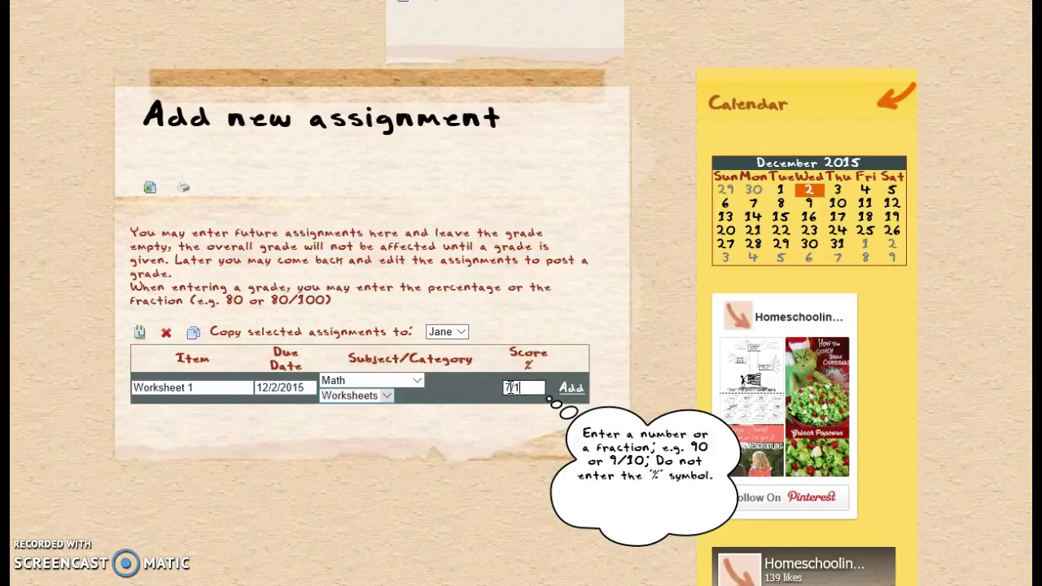
left_click(572, 389)
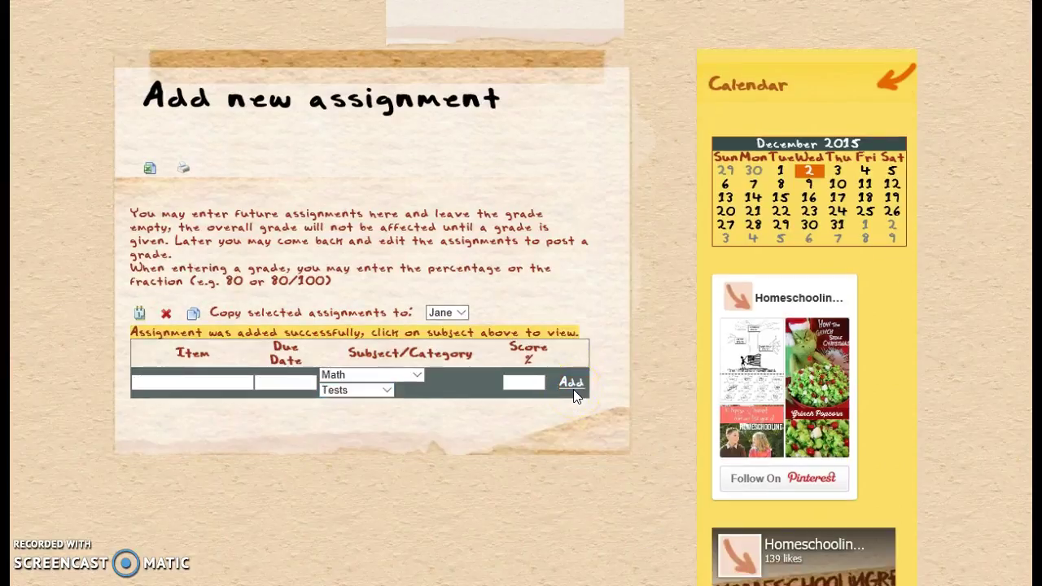
Step: Open the student's Math grade details to see the assignments recorded for that subject
scroll(573, 391, "up", 2)
left_click(257, 524)
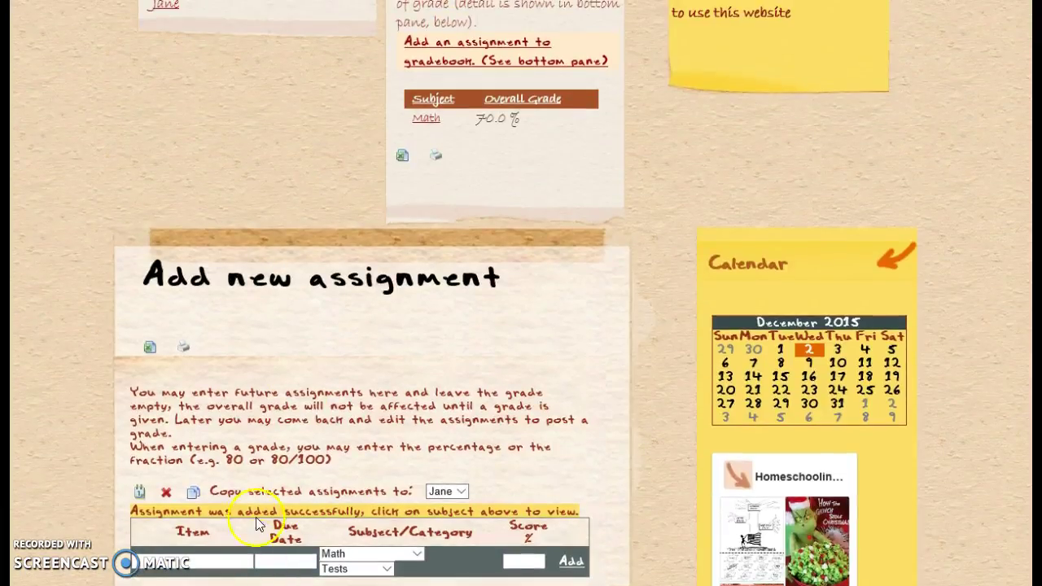
left_click(423, 122)
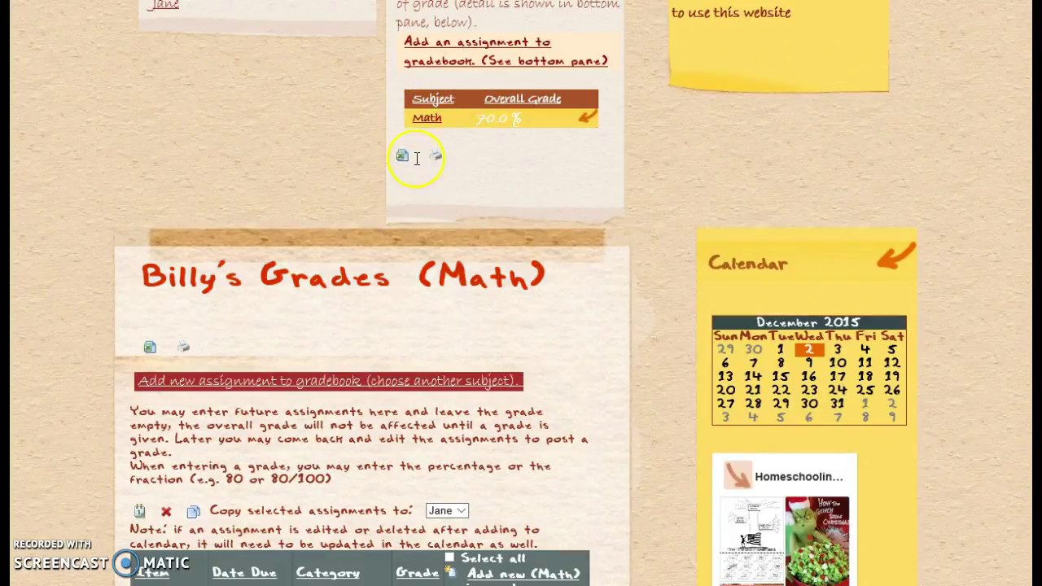
scroll(496, 149, "down", 2)
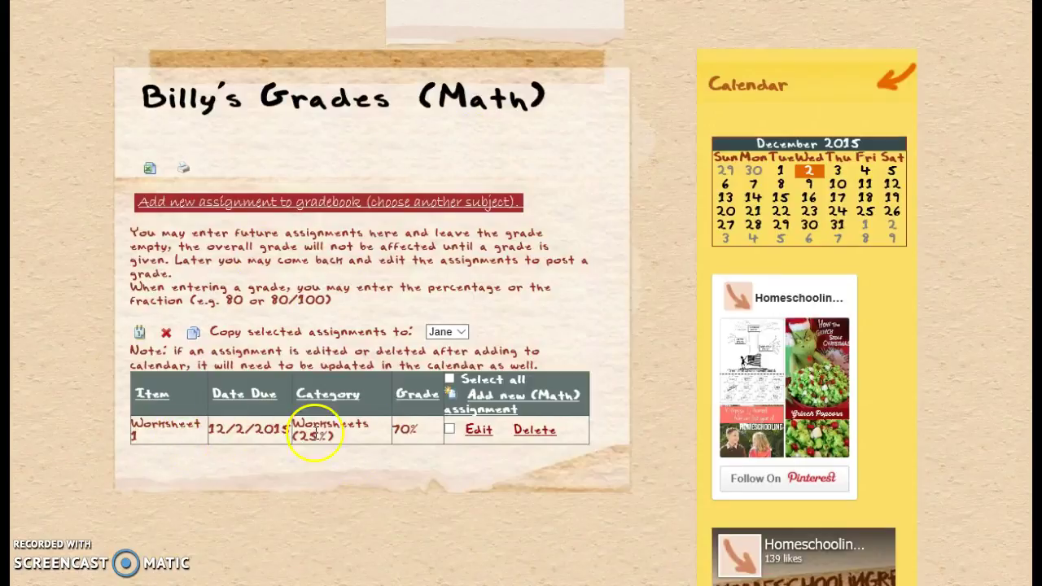
Step: Add a new Math assignment "Worksheet 2" due 12/3/2015 in the Worksheets category, leaving its grade empty
left_click(501, 405)
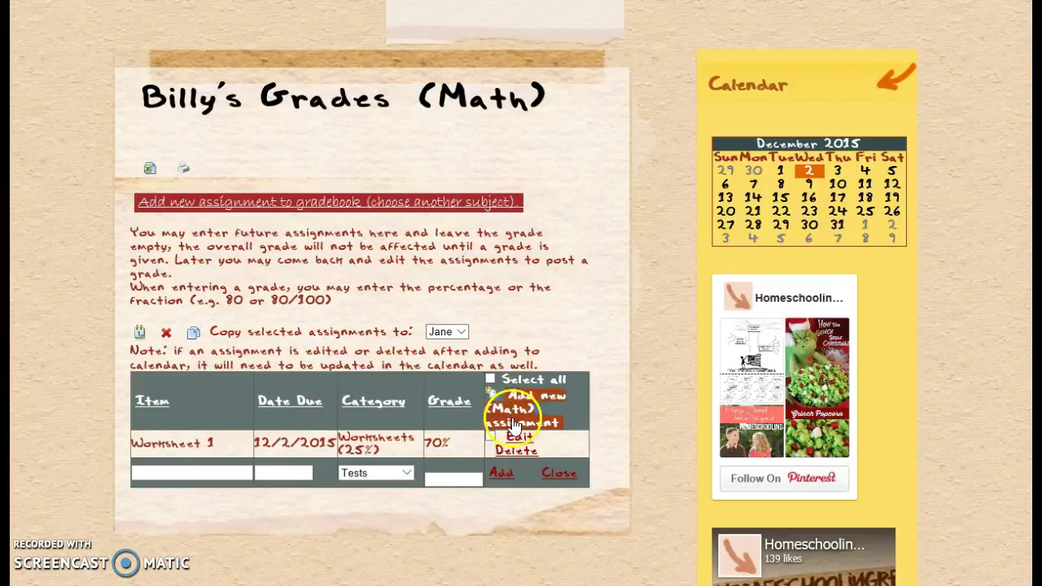
left_click(211, 472)
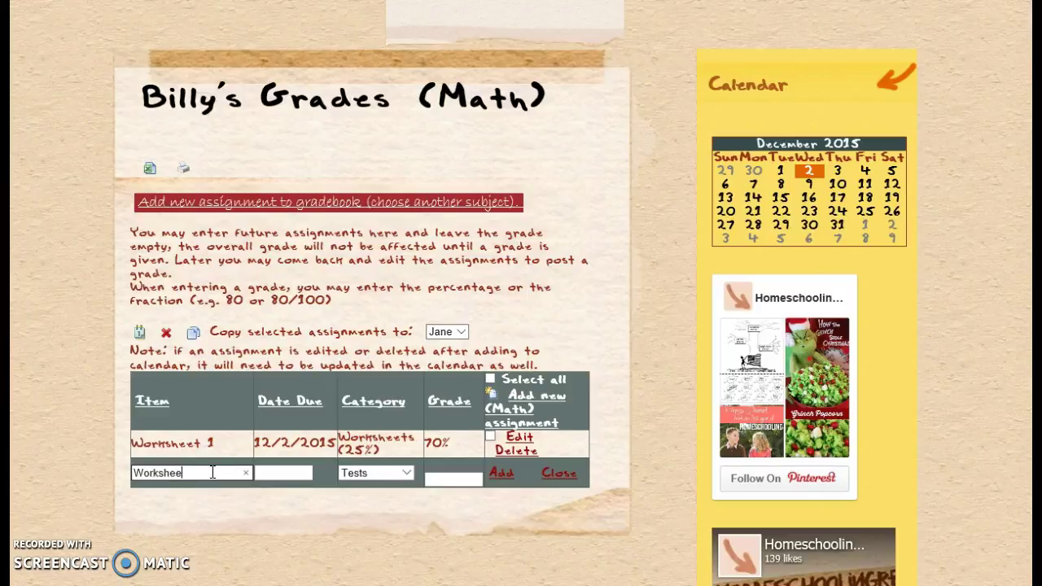
left_click(264, 473)
left_click(341, 362)
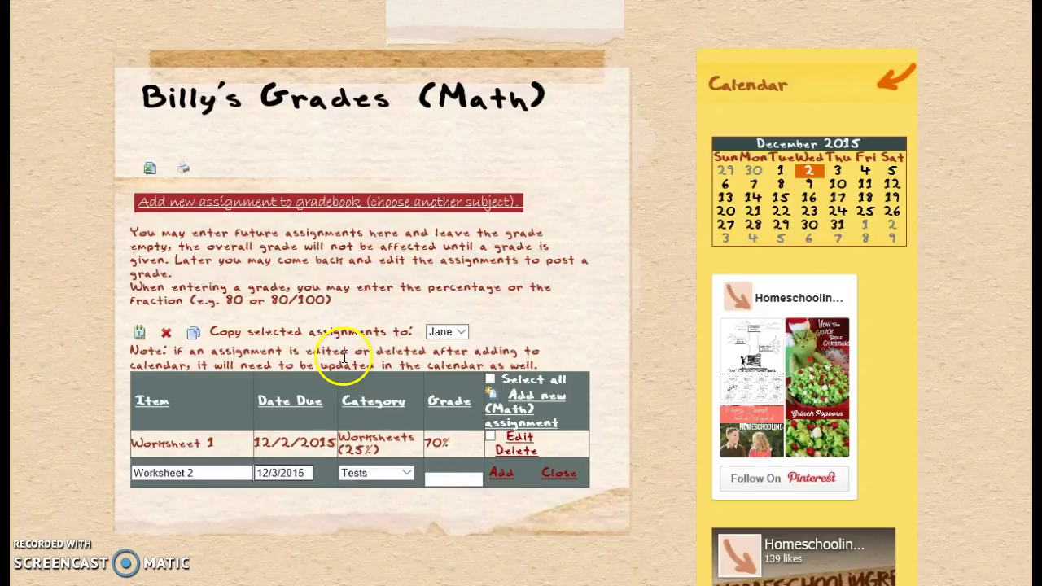
left_click(406, 473)
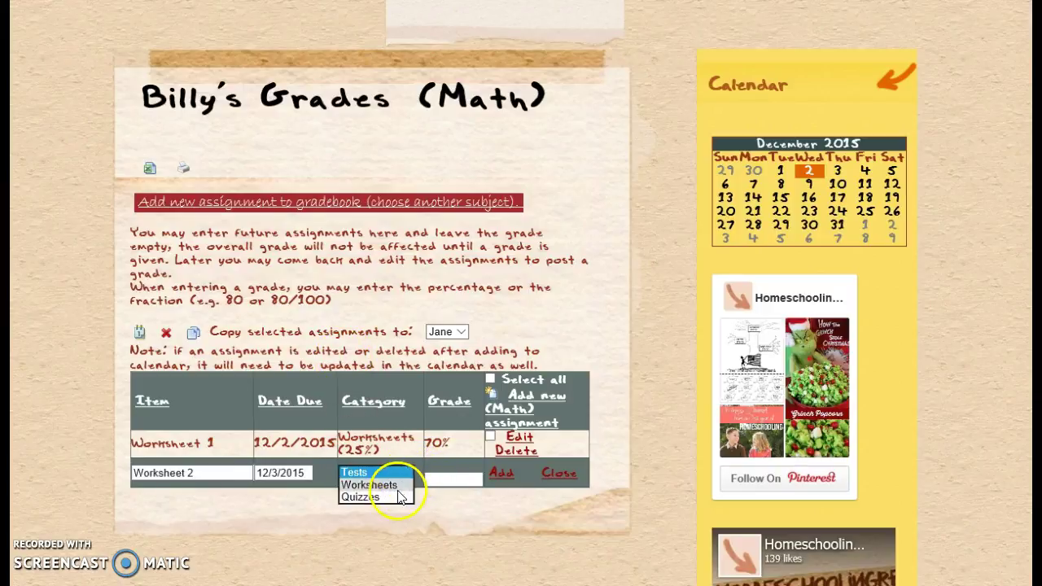
left_click(391, 486)
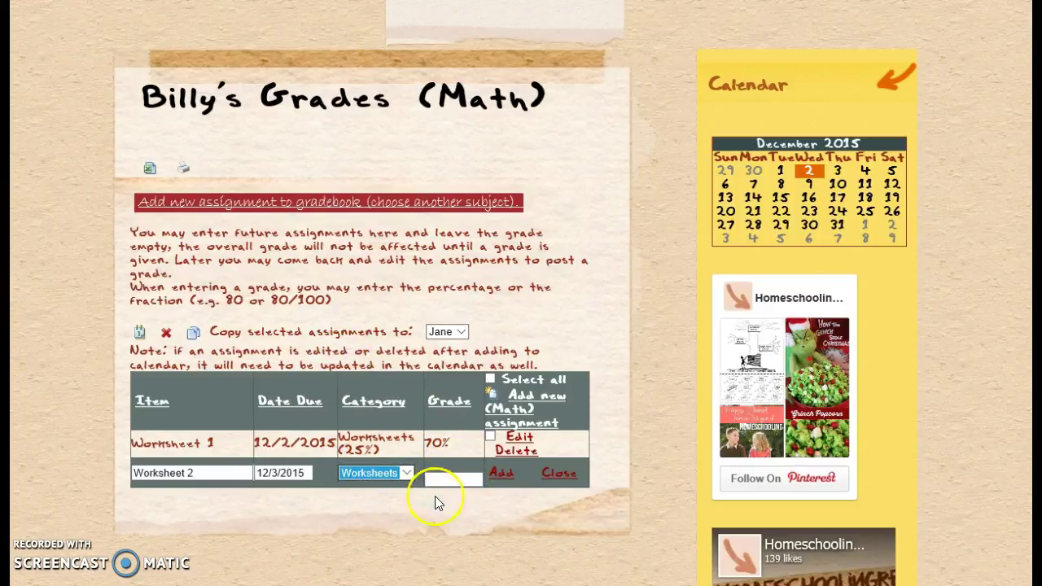
left_click(501, 473)
left_click(492, 476)
scroll(454, 491, "up", 5)
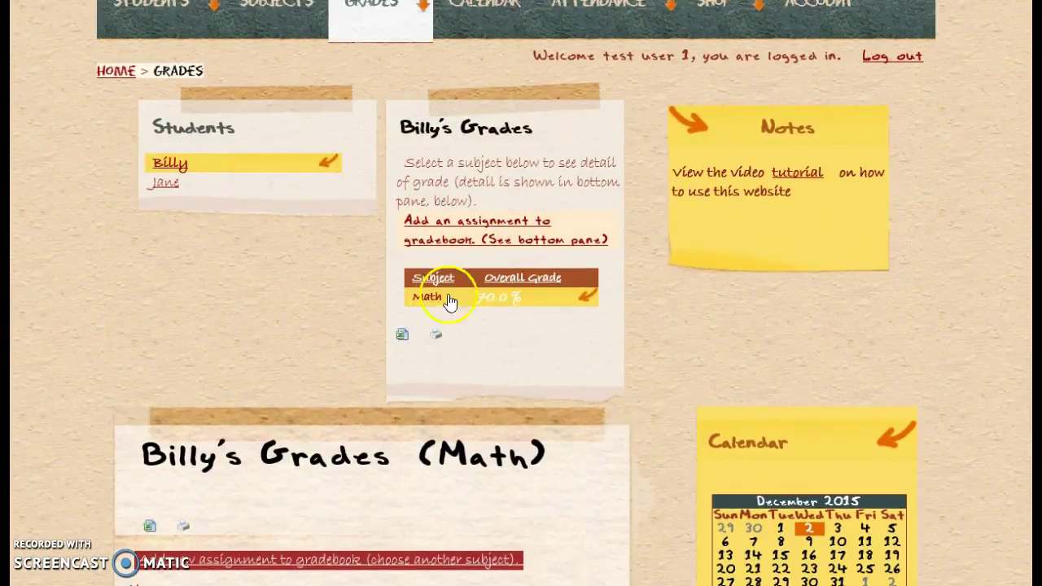
Step: Start a new gradebook assignment from the Math grade details with the option to choose another subject
scroll(457, 327, "down", 1)
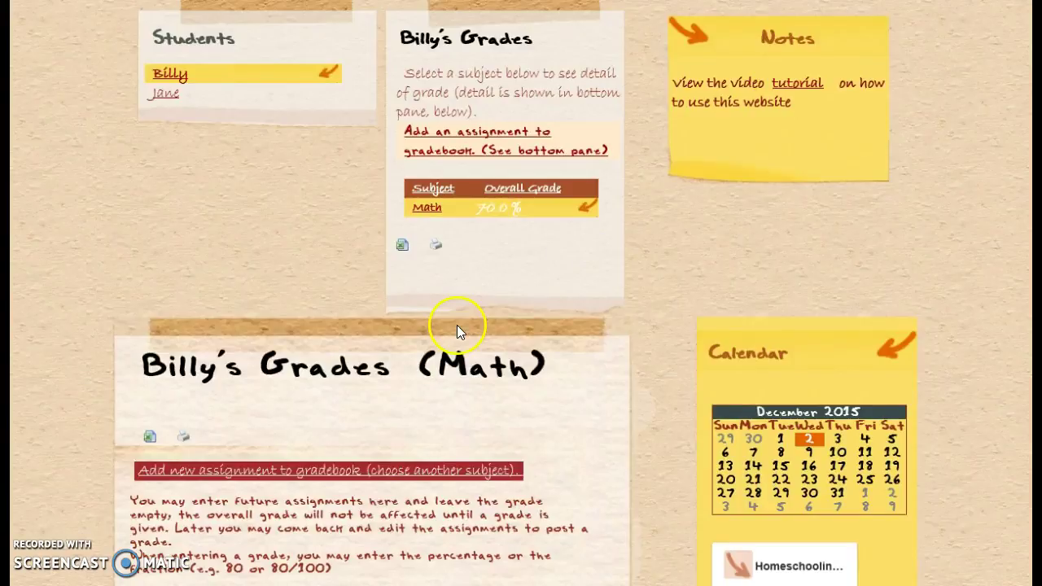
scroll(457, 326, "down", 2)
scroll(459, 324, "down", 1)
scroll(461, 250, "up", 3)
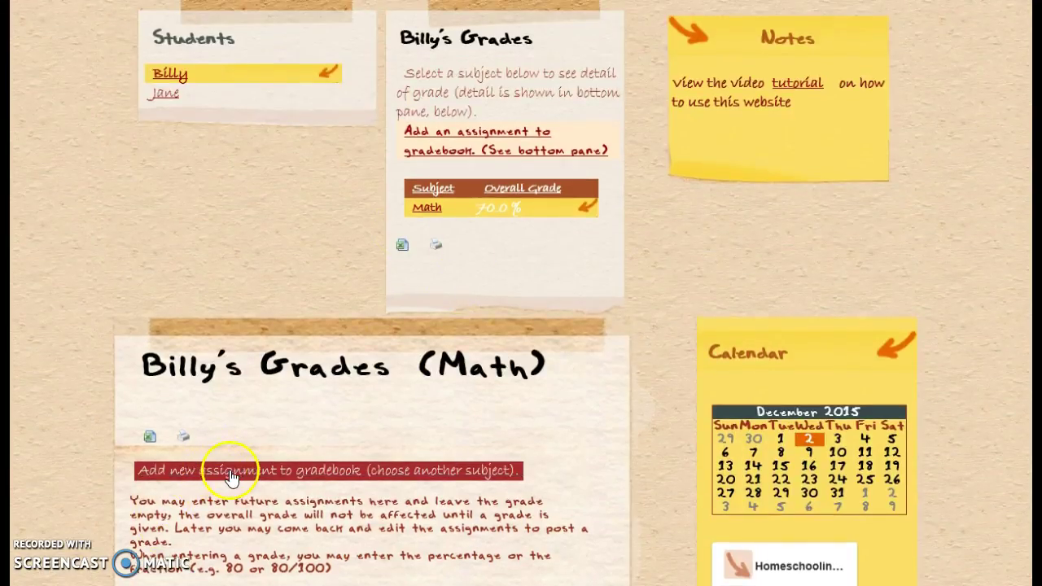
left_click(292, 478)
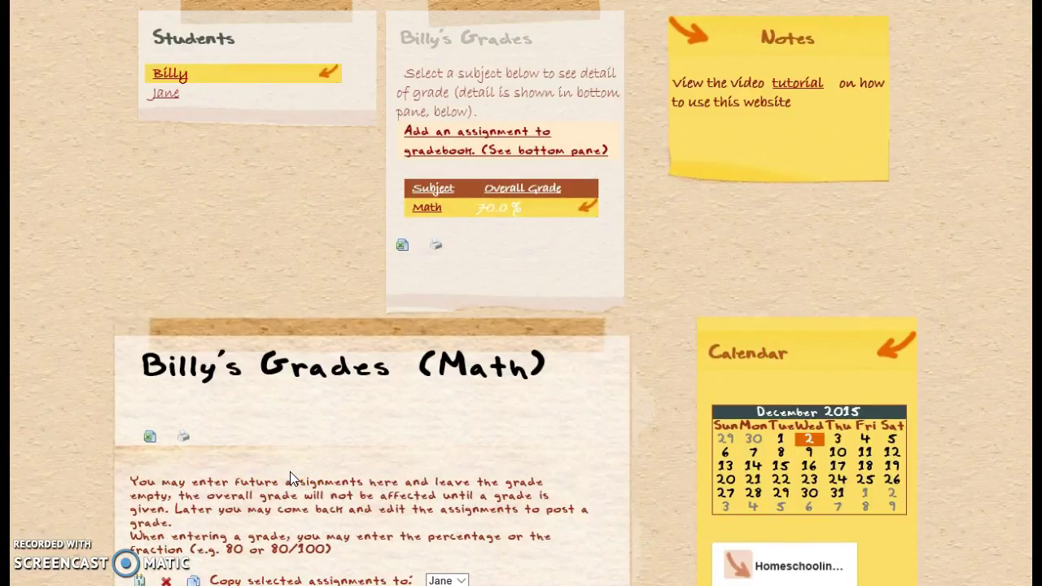
scroll(290, 471, "down", 3)
scroll(269, 341, "up", 4)
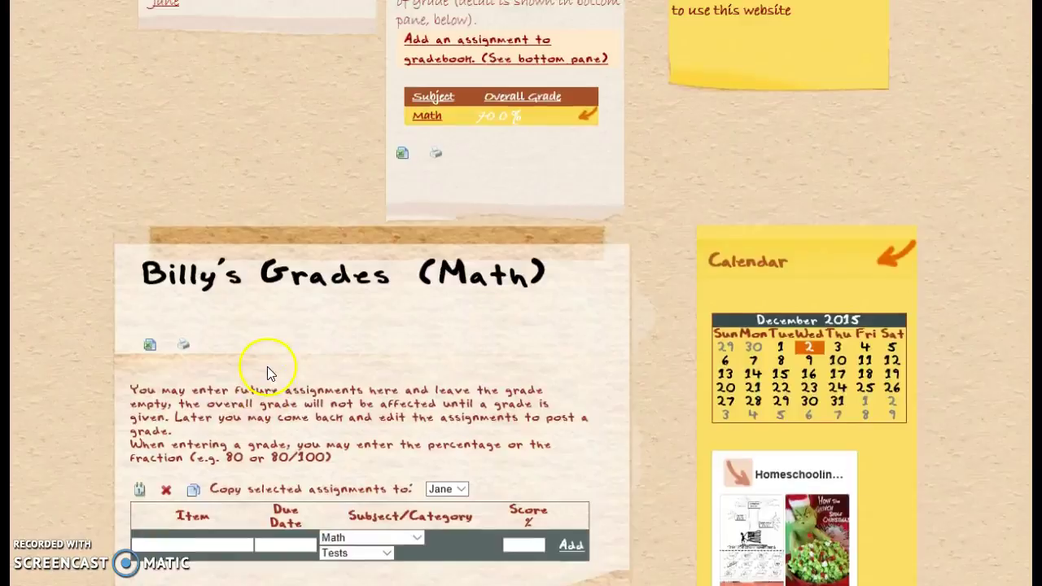
scroll(309, 418, "down", 2)
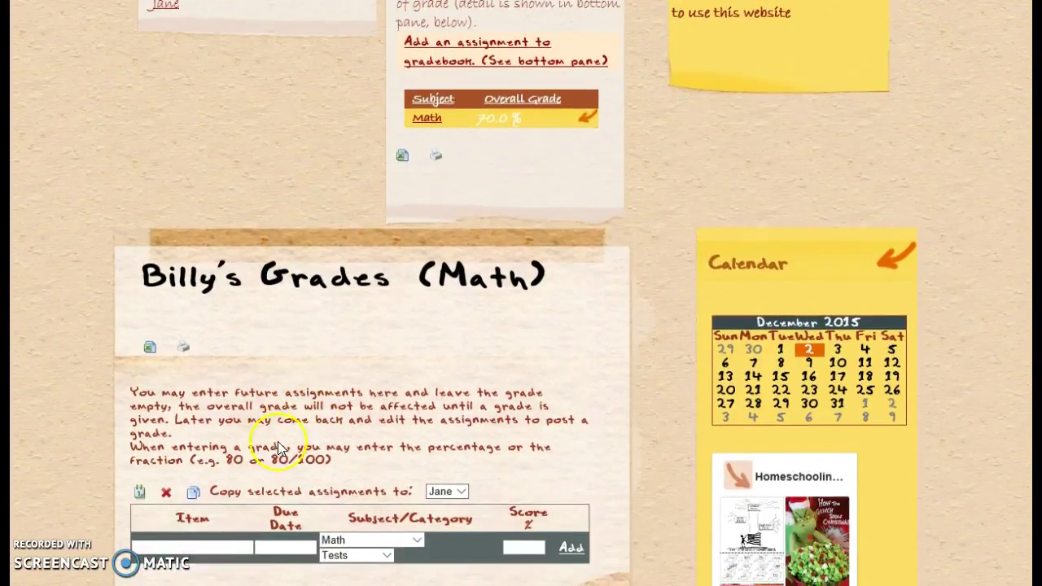
Step: Add a French assignment "Test 1" due 12/2/2015 in the Tests category with a score of 7.5/10
left_click(219, 547)
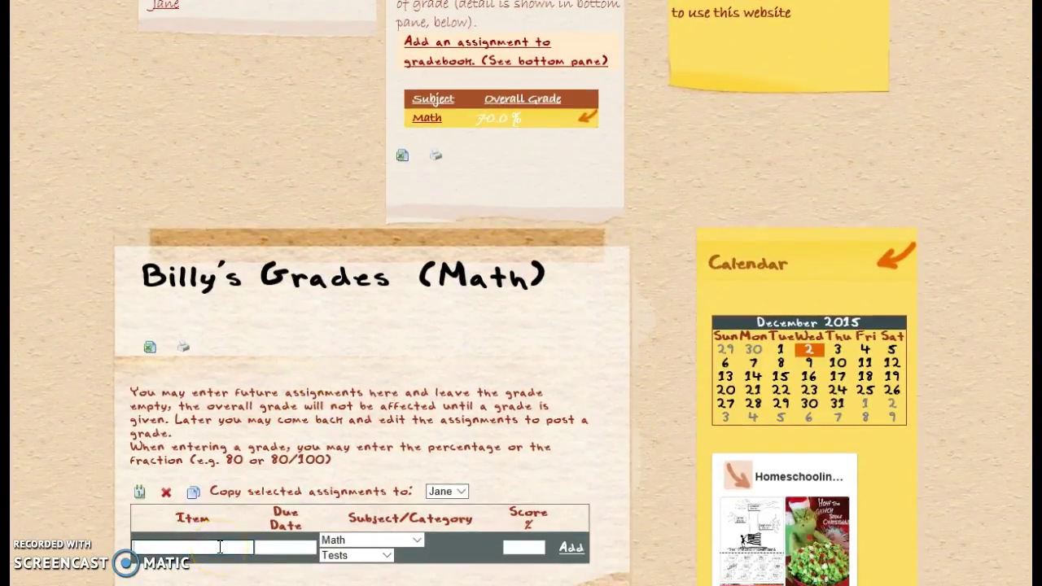
left_click(417, 541)
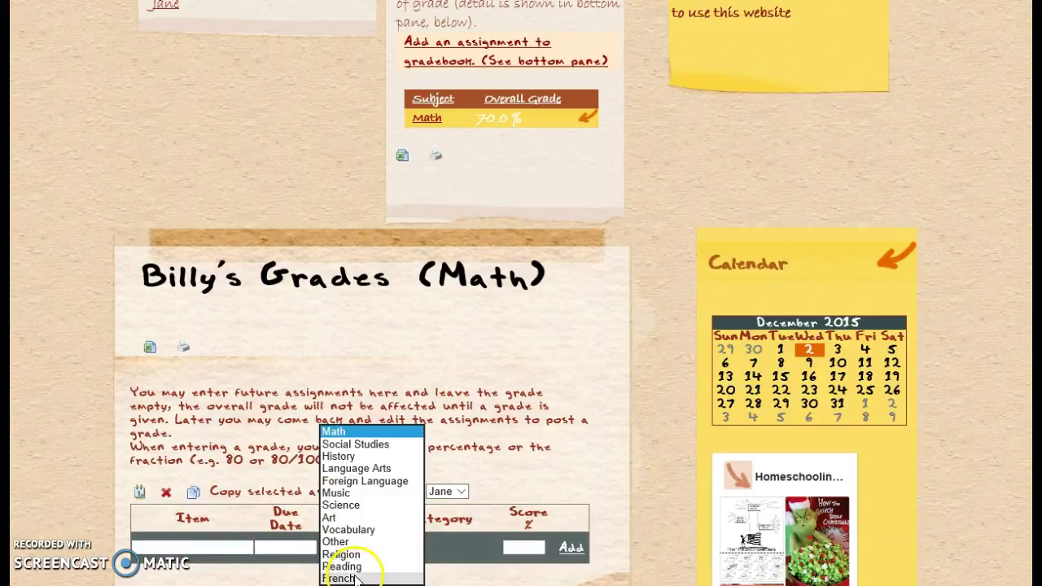
left_click(364, 578)
left_click(171, 547)
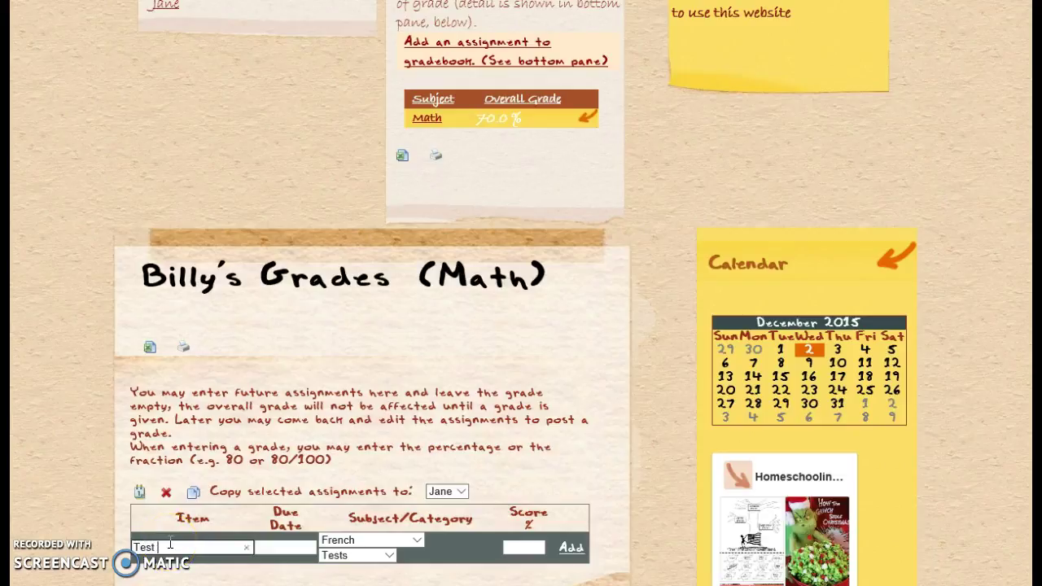
left_click(285, 548)
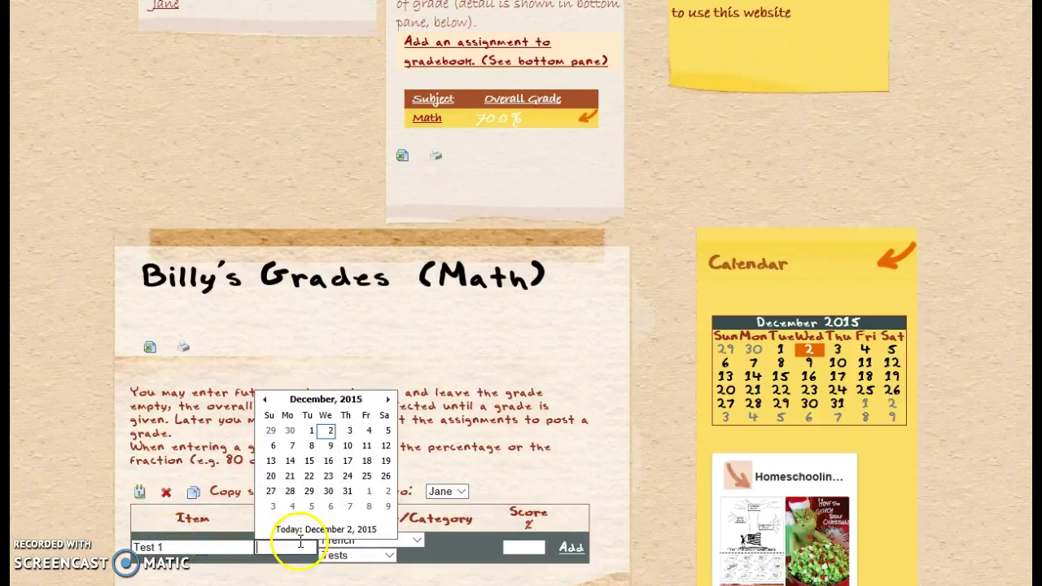
left_click(327, 427)
left_click(517, 547)
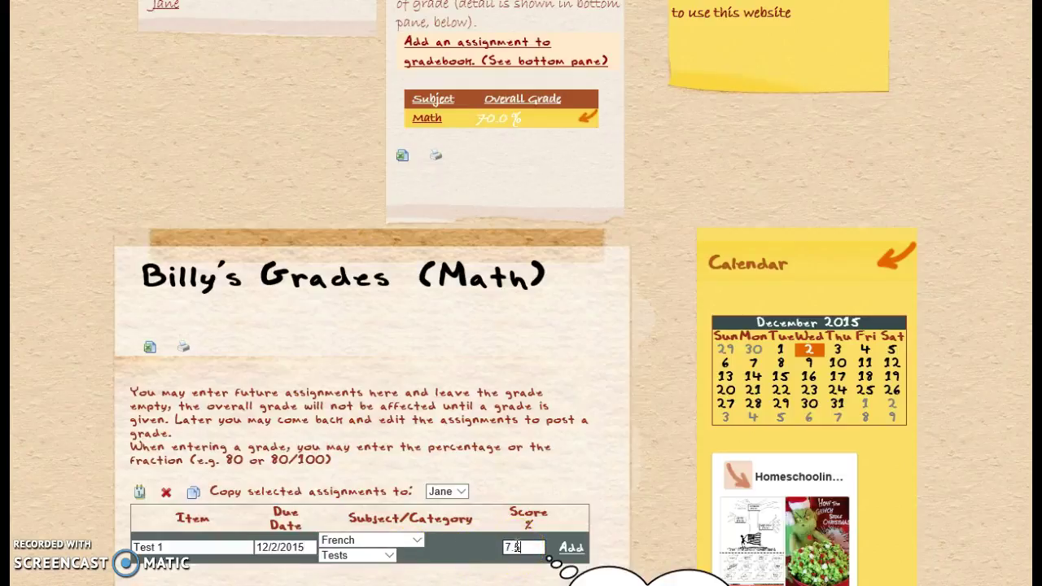
type("7.5/10")
left_click(571, 547)
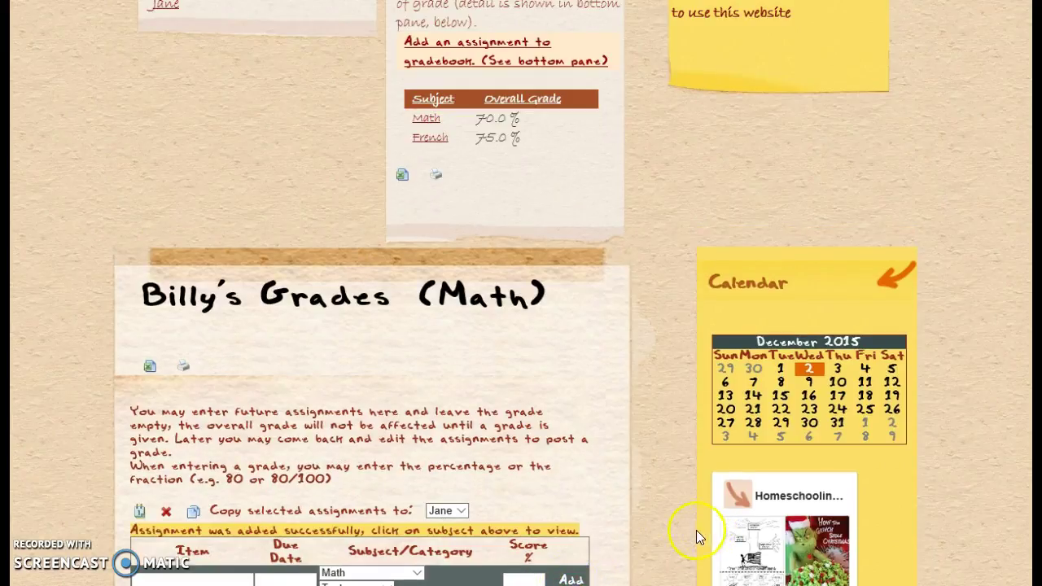
Step: Open the student's French grade details and examine the recorded test
left_click(430, 138)
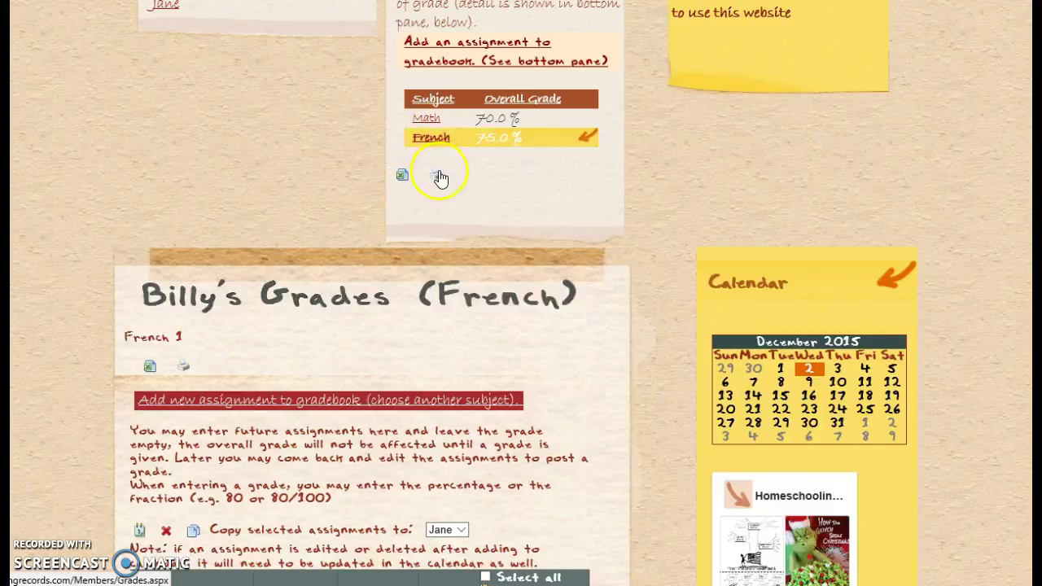
scroll(447, 183, "down", 1)
scroll(447, 182, "down", 3)
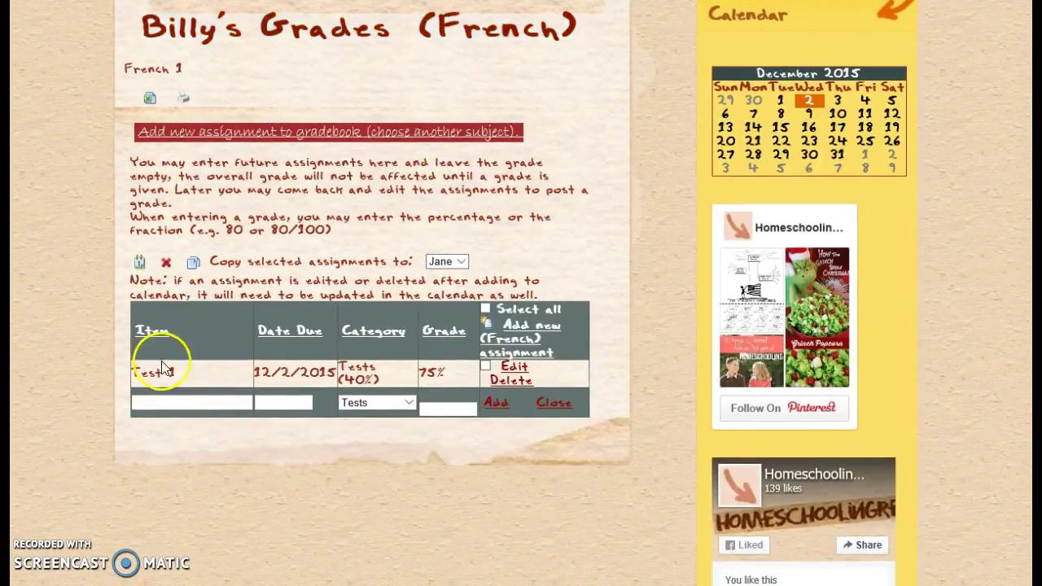
scroll(259, 384, "up", 6)
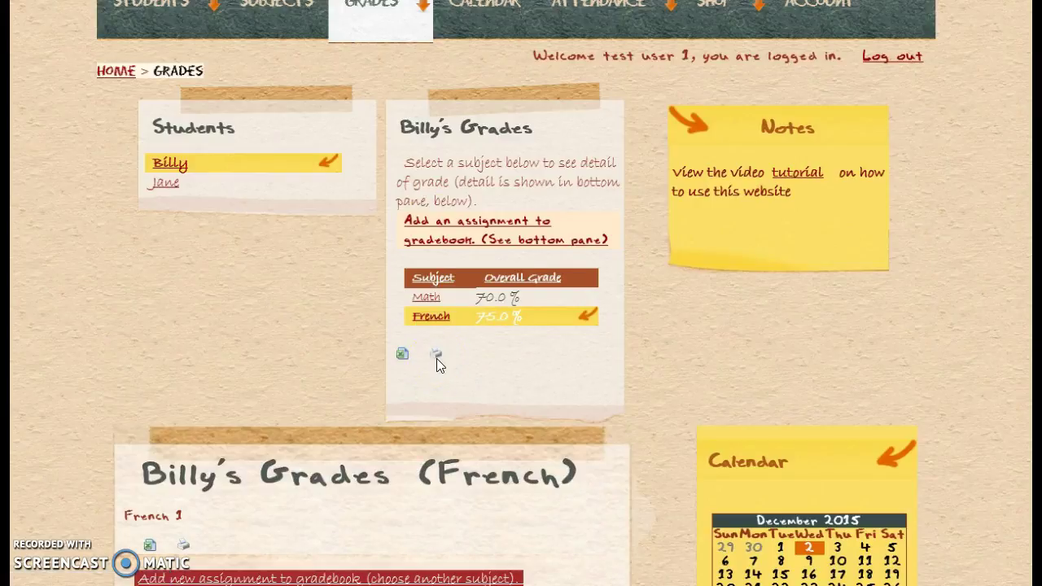
Step: Reselect the first listed student and open the Math grade details
left_click(140, 313)
scroll(140, 313, "down", 3)
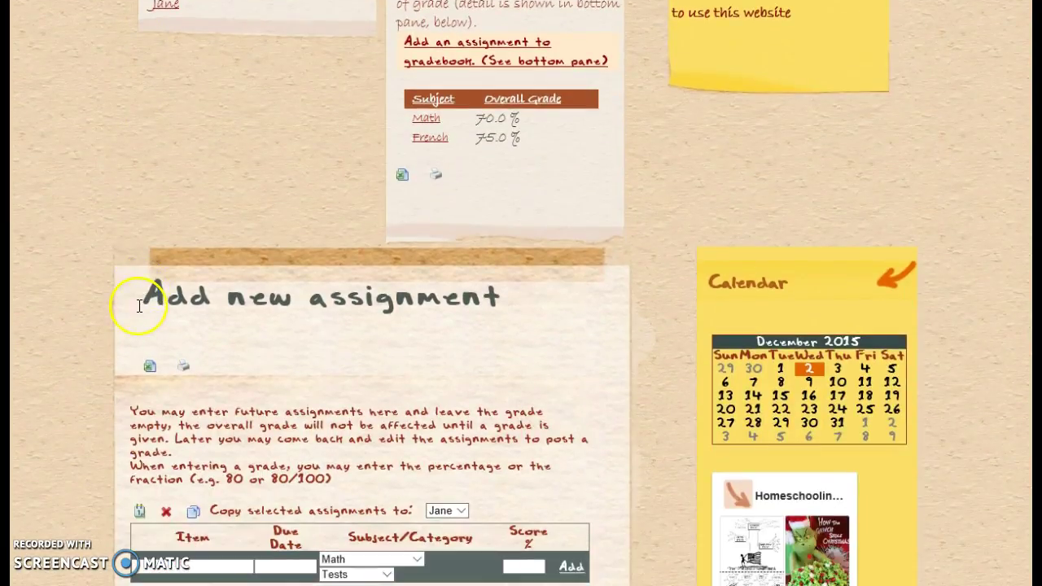
scroll(160, 377, "down", 3)
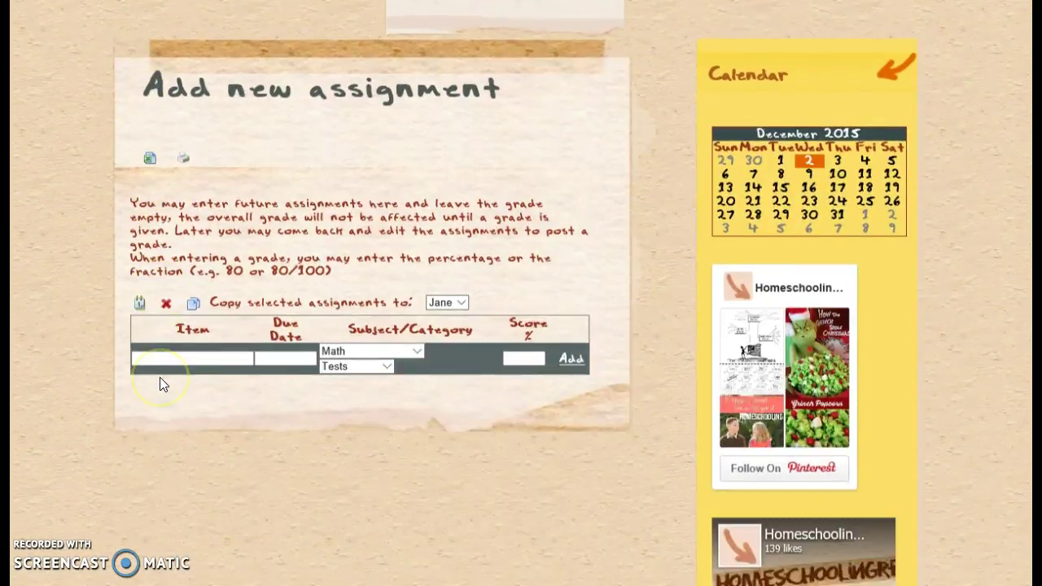
scroll(477, 198, "up", 2)
left_click(426, 29)
scroll(453, 190, "down", 1)
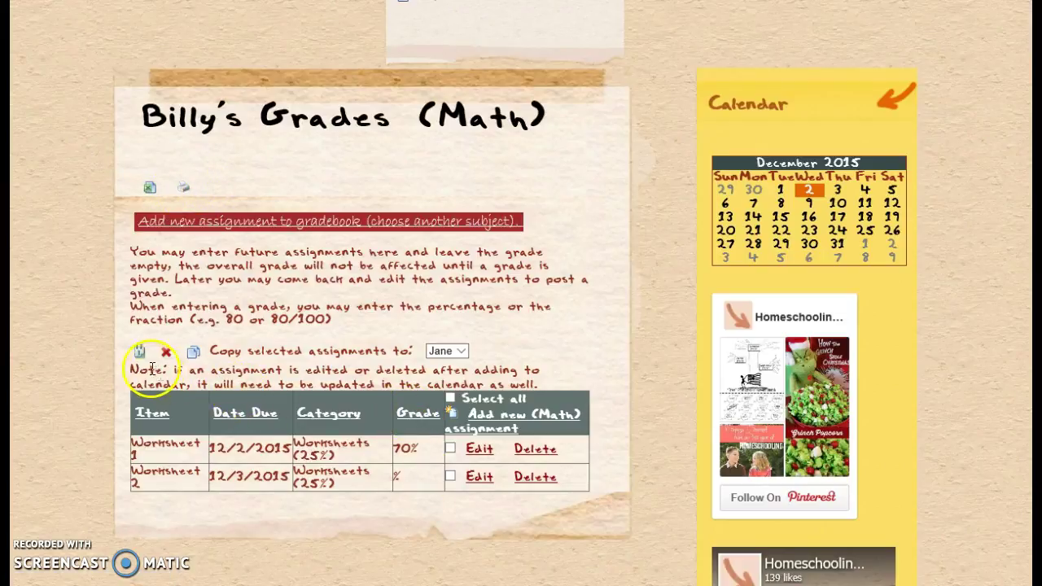
Step: Select both Math assignments, Worksheet 1 and Worksheet 2, and copy them to the other student
left_click(450, 398)
left_click(450, 476)
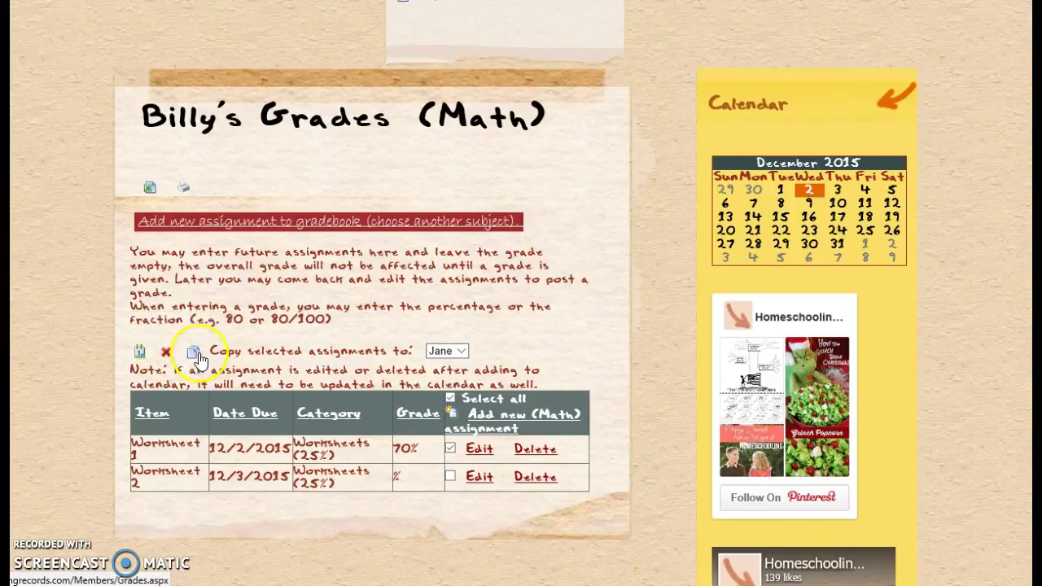
left_click(454, 354)
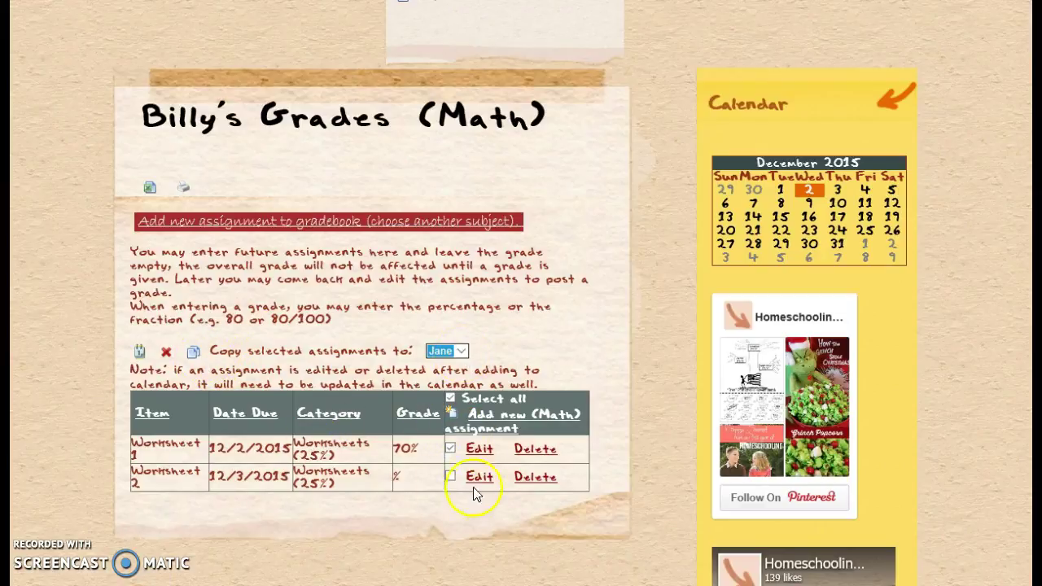
left_click(417, 453)
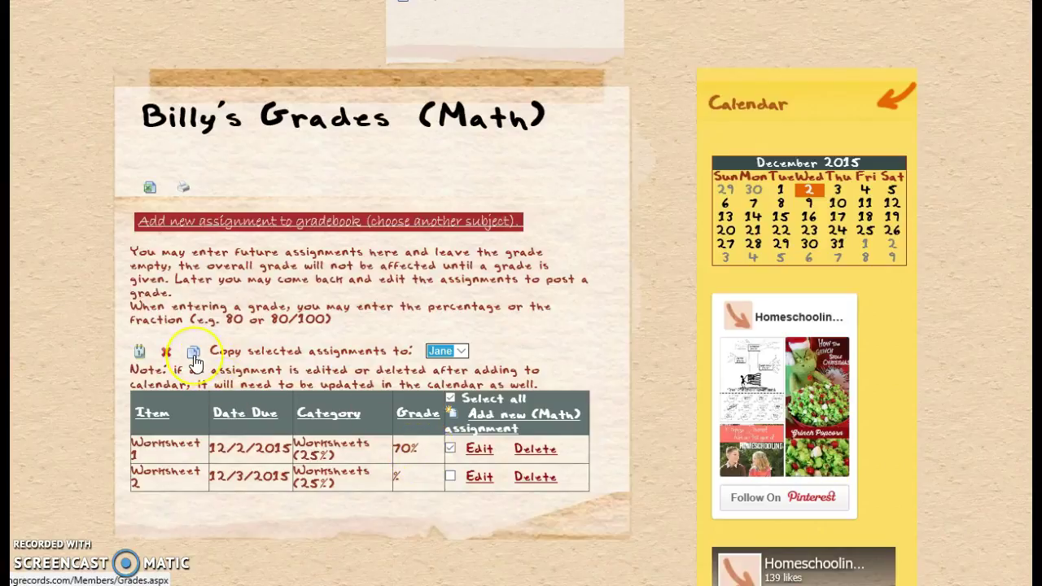
left_click(451, 476)
left_click(193, 350)
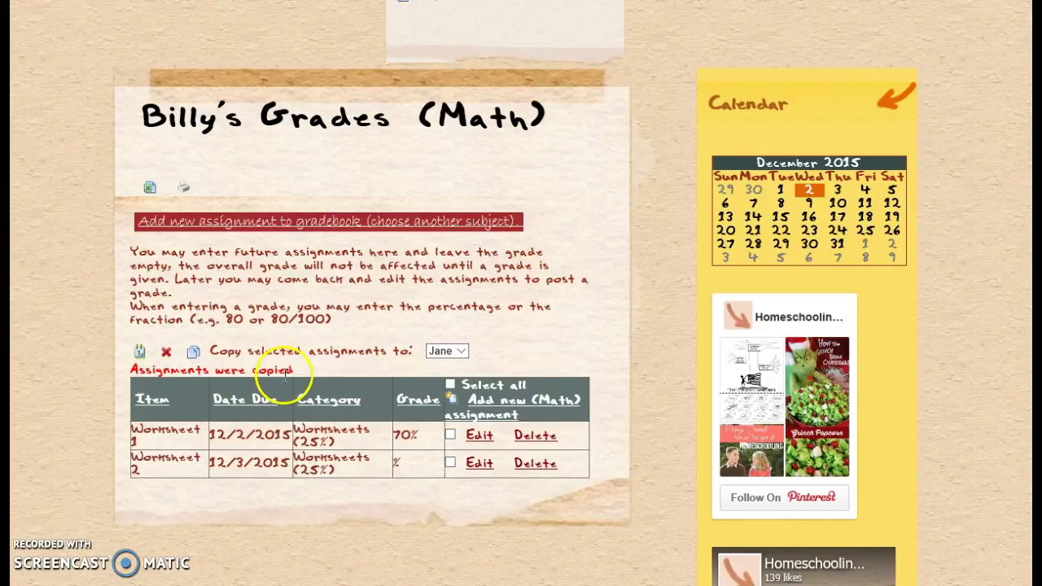
Step: Switch to the second listed student and open that student's Math grade details
scroll(362, 376, "up", 5)
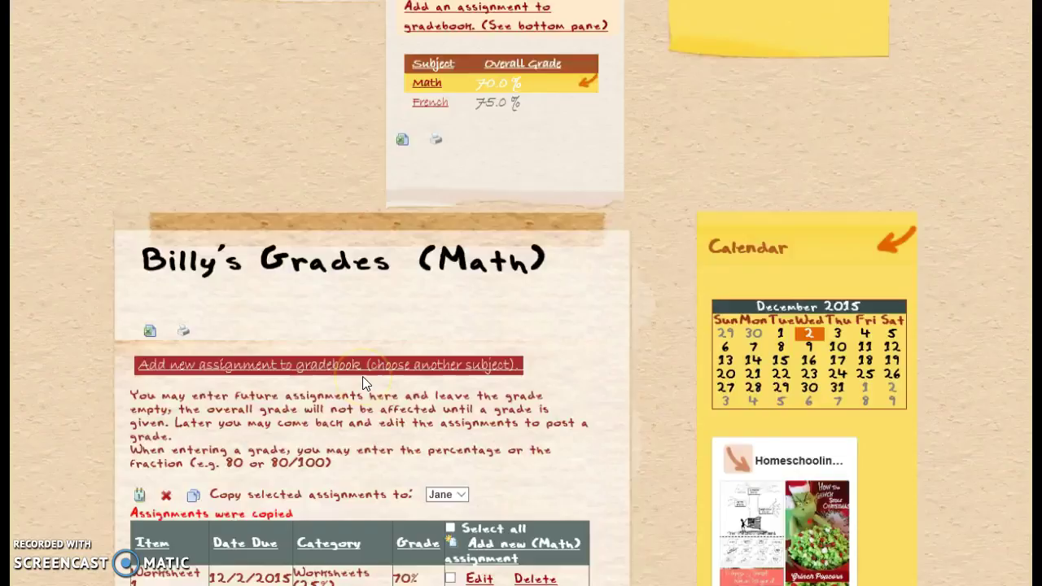
left_click(174, 193)
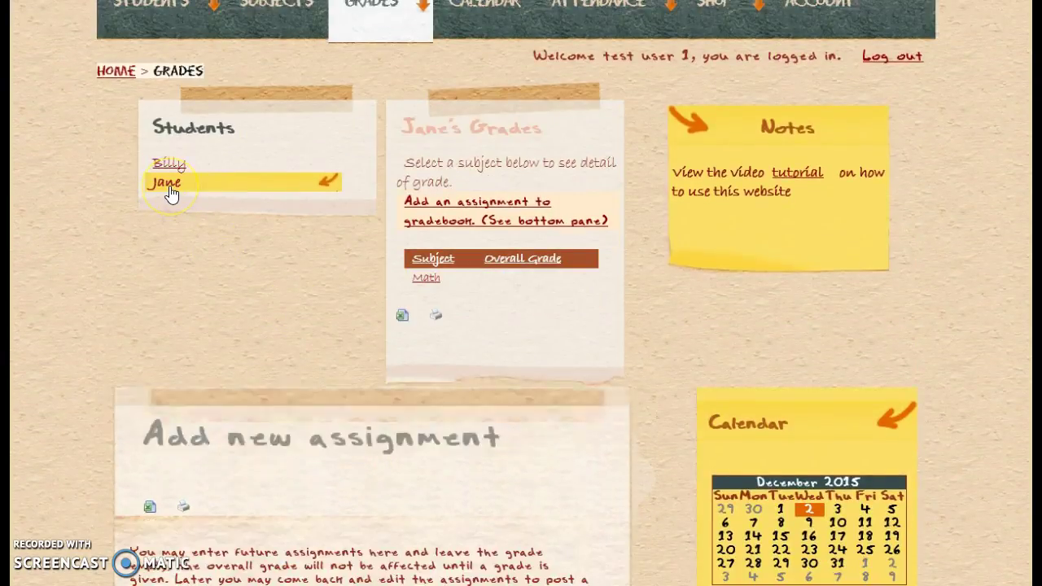
left_click(424, 285)
scroll(528, 309, "down", 5)
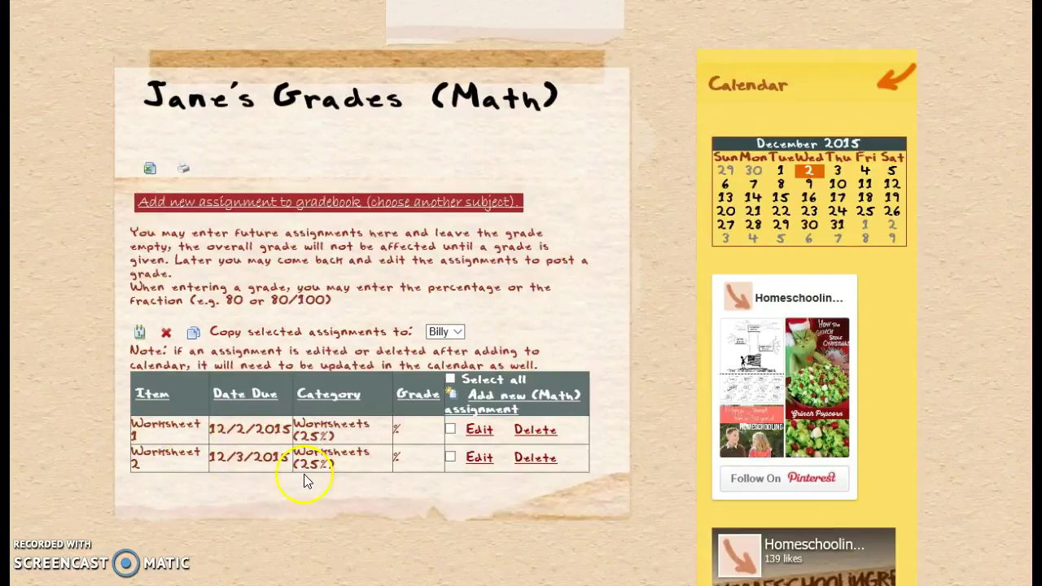
Step: Set the grade of the second student's Math Worksheet 1 to 56 and save it
left_click(478, 430)
left_click(453, 443)
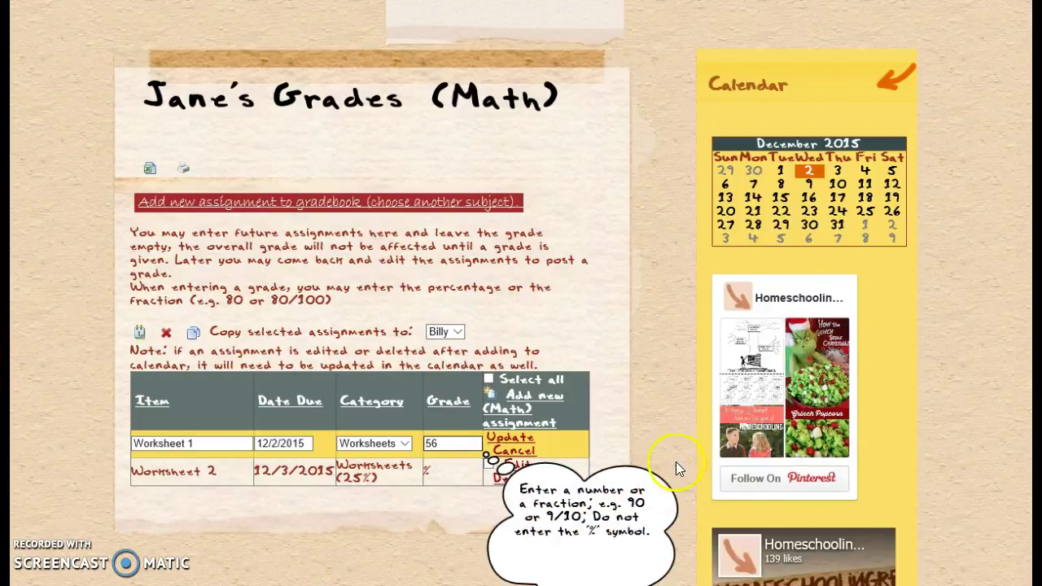
left_click(501, 443)
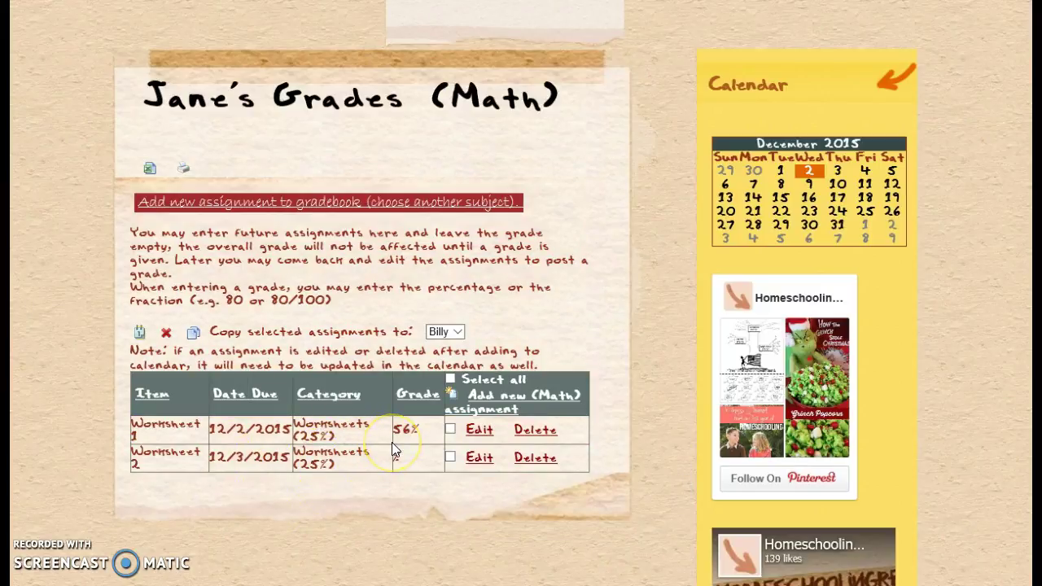
Step: Open the Calendar page and examine its usage notes, the class items and the weekly schedule
scroll(392, 442, "up", 5)
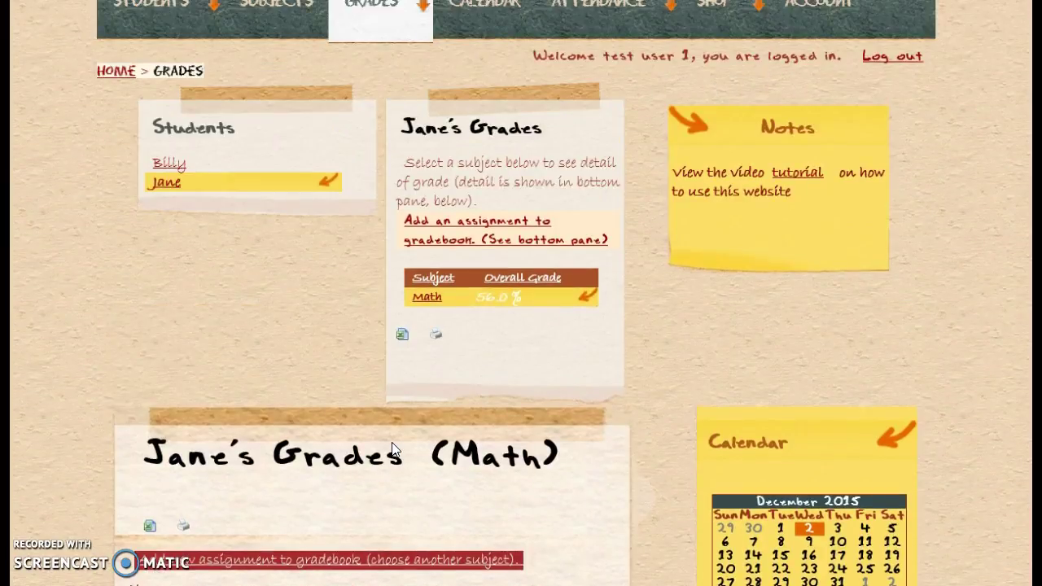
scroll(391, 444, "up", 1)
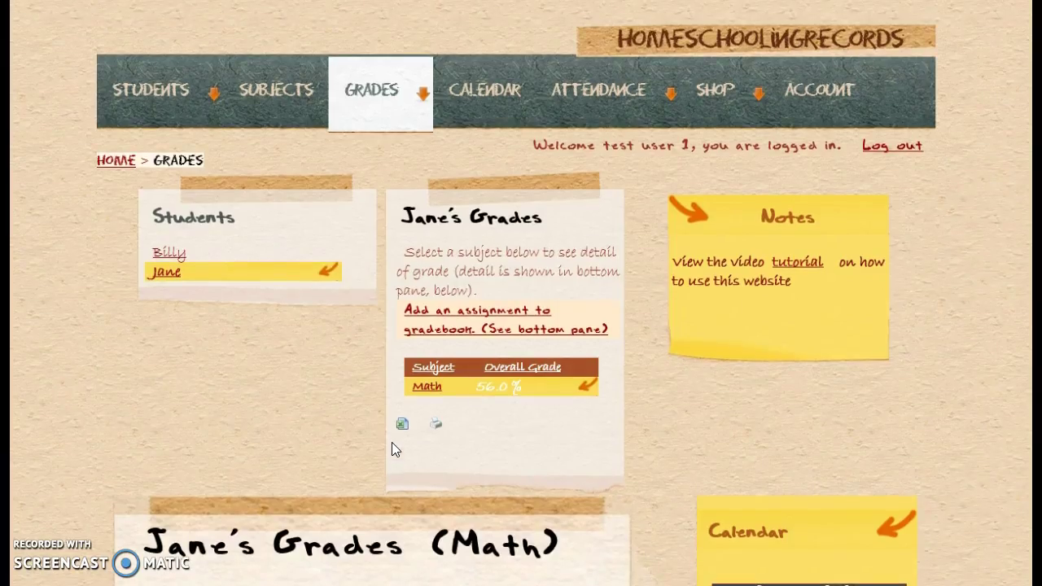
left_click(474, 99)
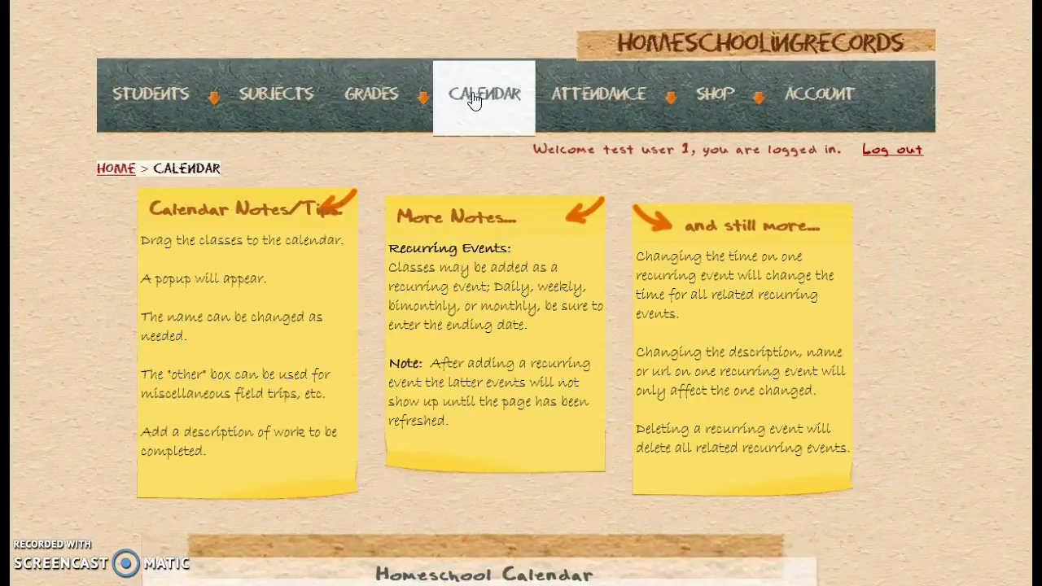
scroll(540, 346, "down", 3)
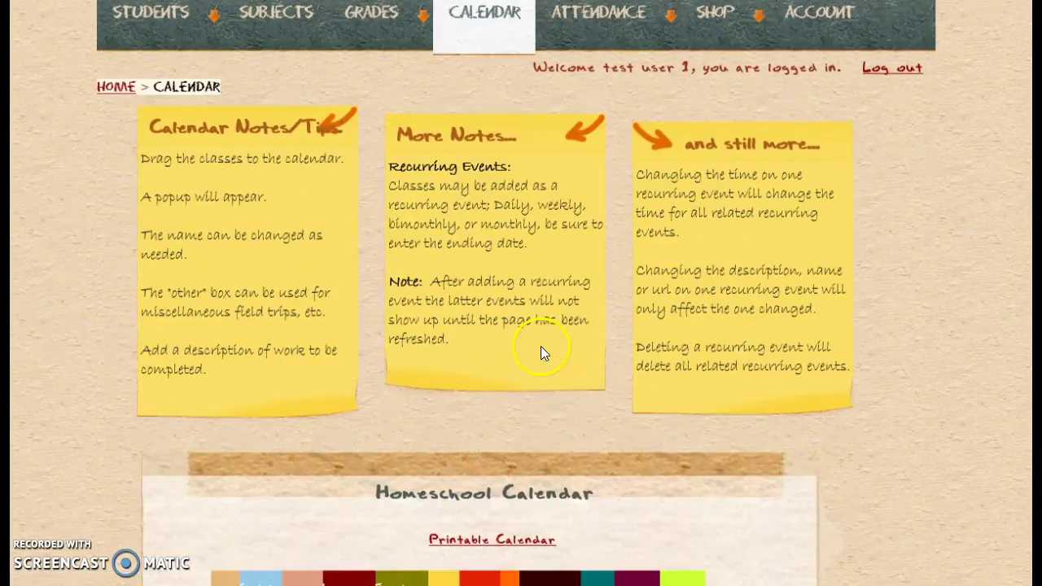
scroll(538, 341, "up", 2)
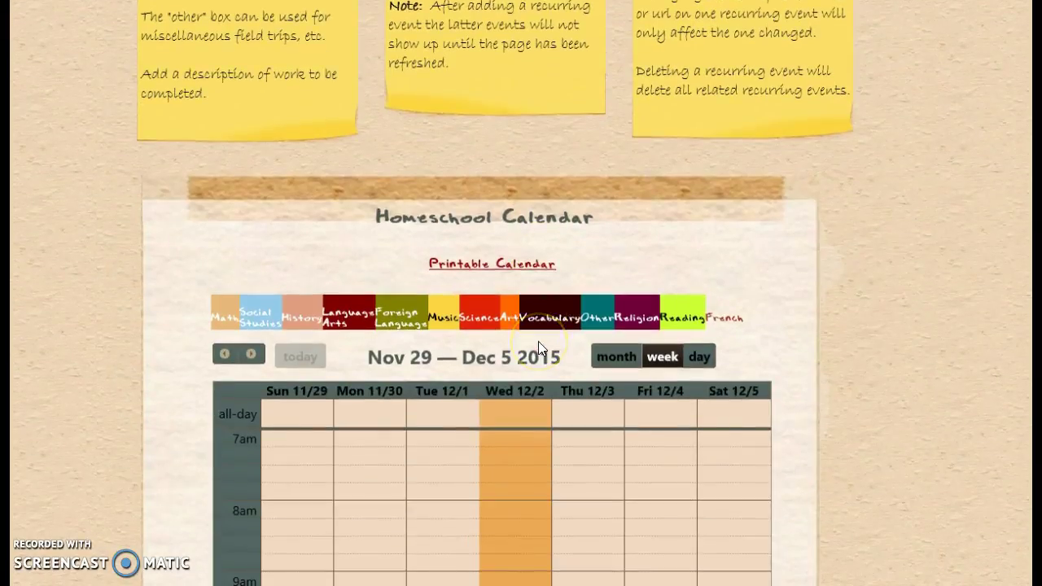
left_click(554, 320)
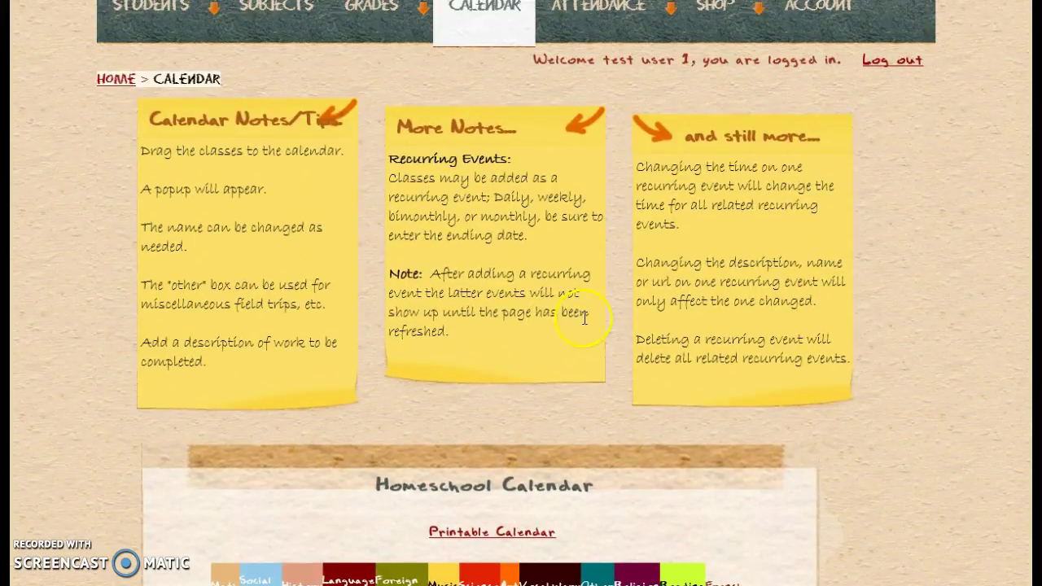
scroll(584, 318, "down", 3)
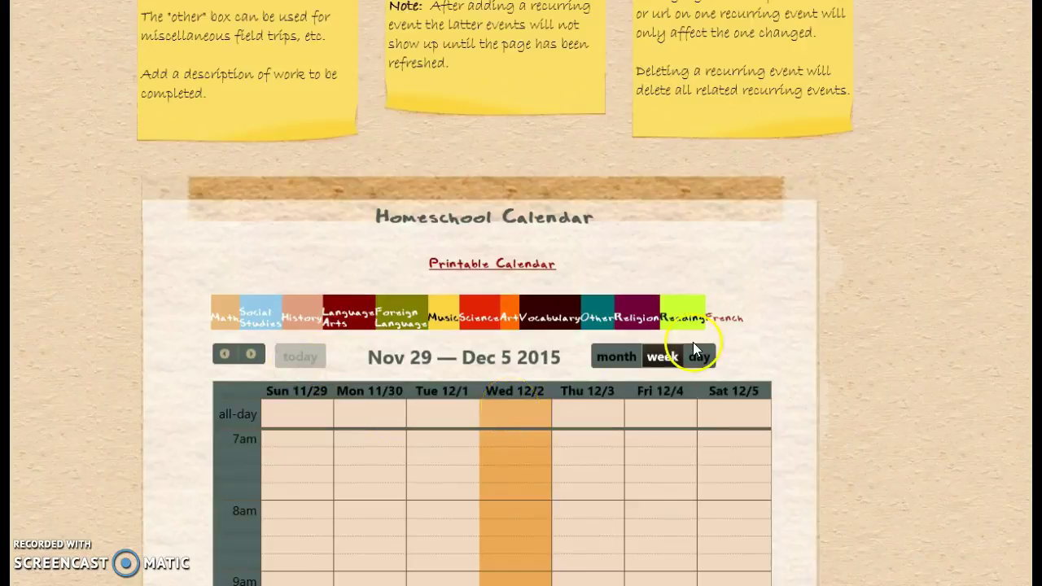
left_click(351, 321)
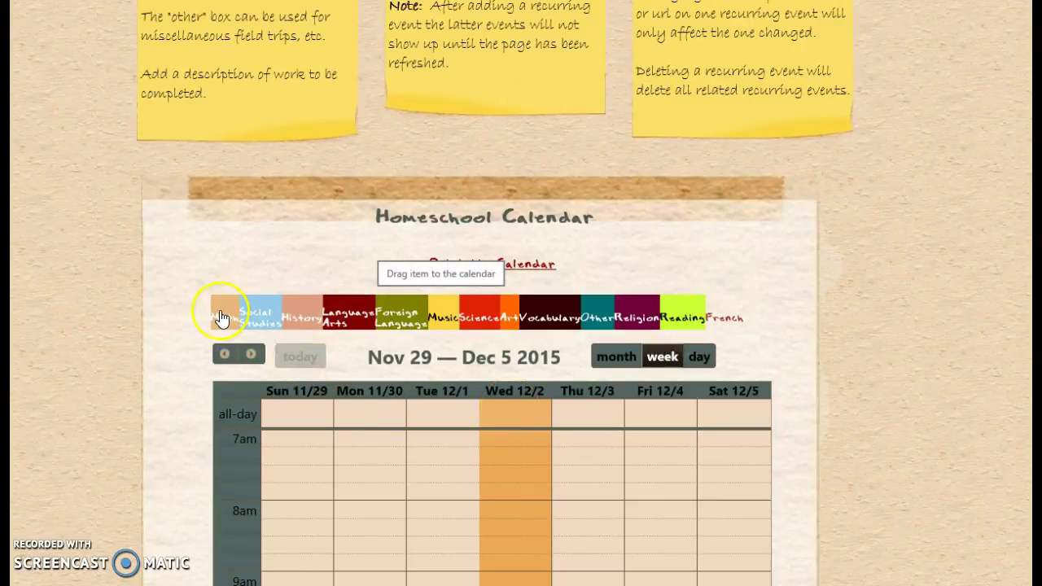
scroll(224, 325, "down", 2)
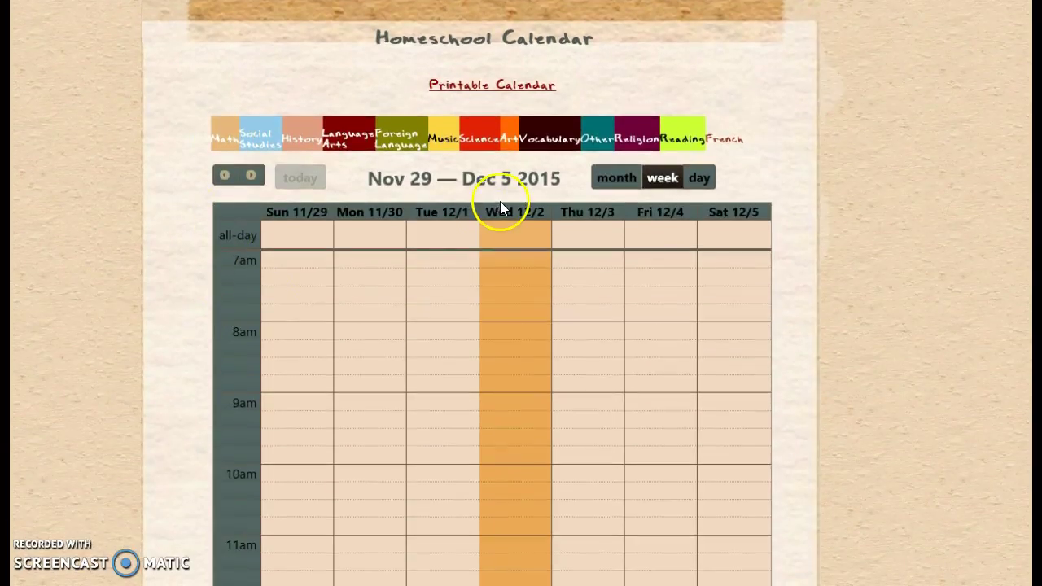
Step: Add the French class to the weekly calendar on Tuesday 12/1 at 10:00 AM with the description "Read Book"
mouse_move(401, 142)
left_mouse_down()
mouse_move(431, 396)
mouse_move(452, 480)
mouse_move(432, 163)
mouse_move(408, 122)
left_mouse_up()
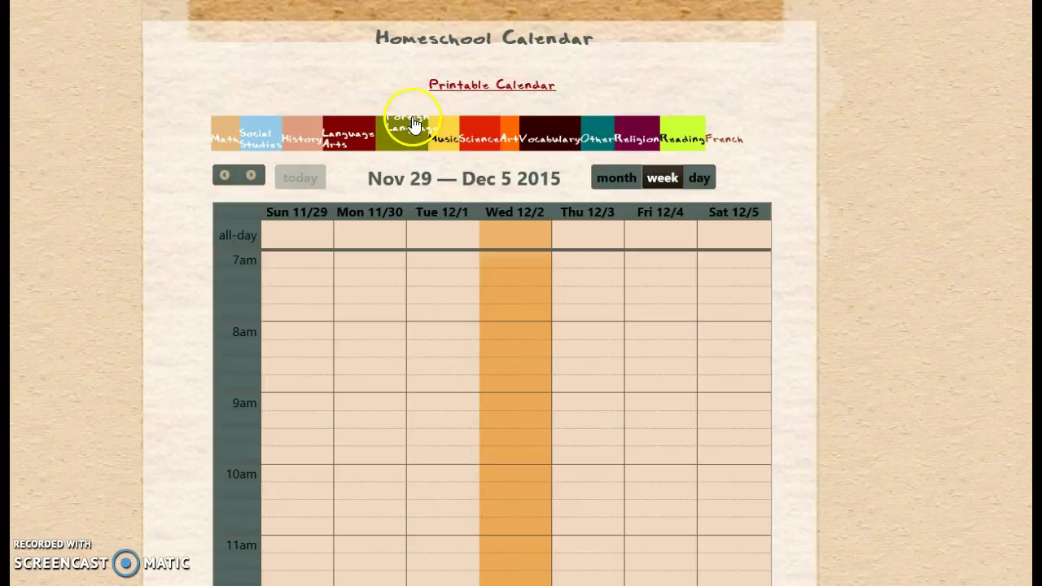
left_click_drag(730, 140, 452, 473)
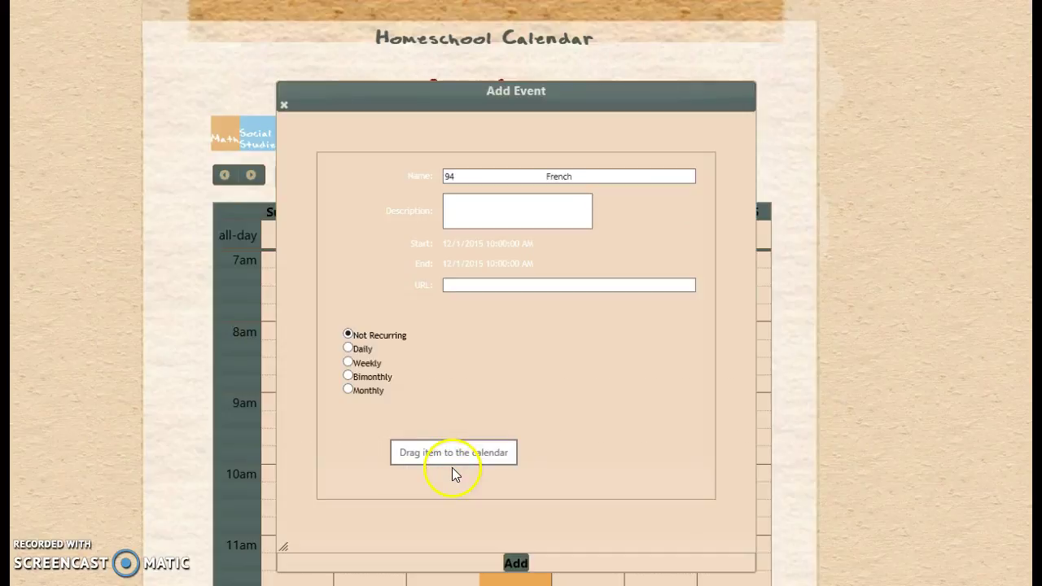
left_click(517, 224)
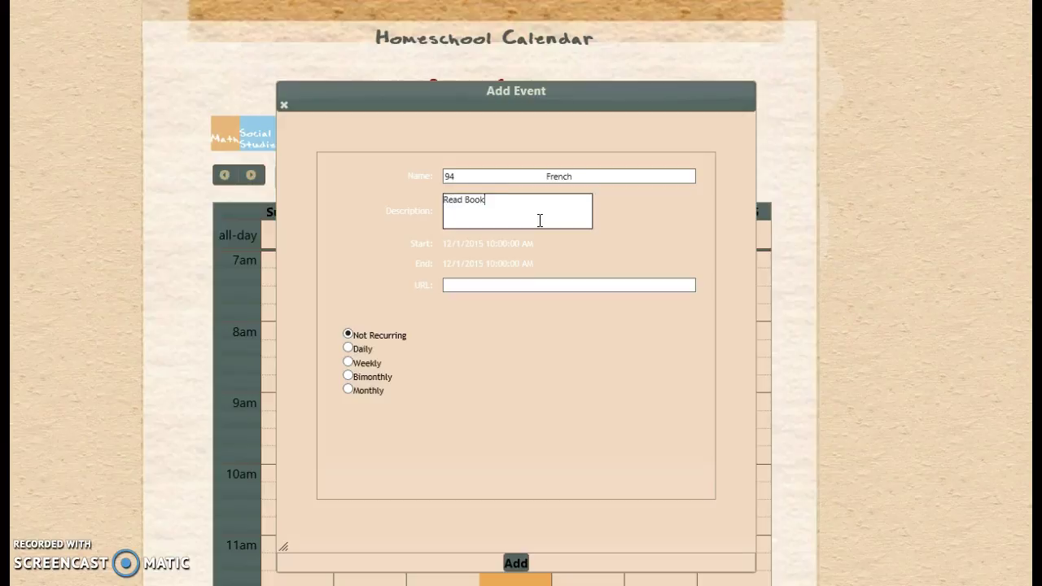
left_click(515, 562)
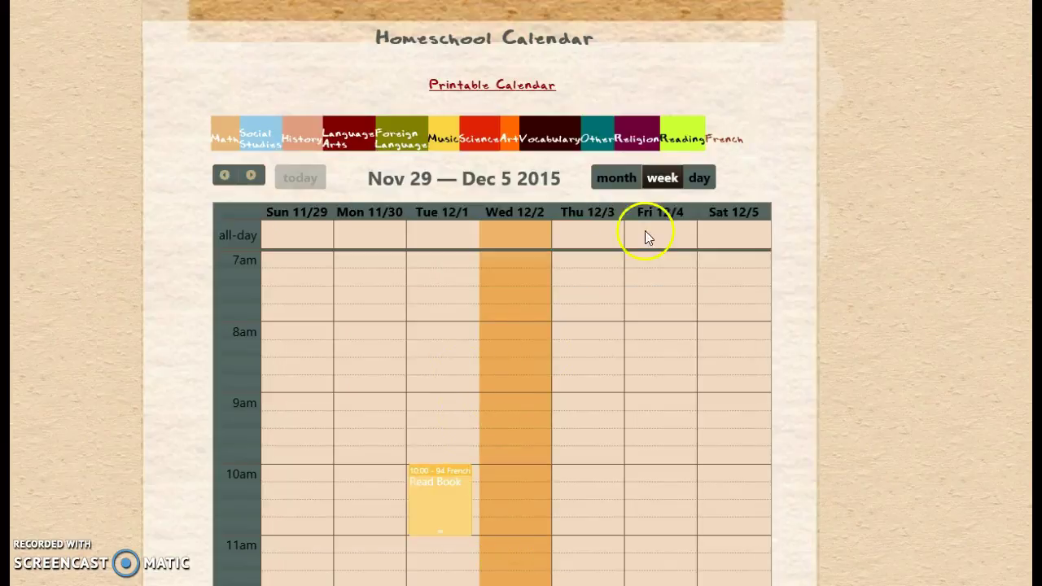
Step: Add the Math class on Tuesday 12/1 at 11:00 AM as a non-recurring event, keeping the "Read Book" description
left_click_drag(218, 145, 433, 535)
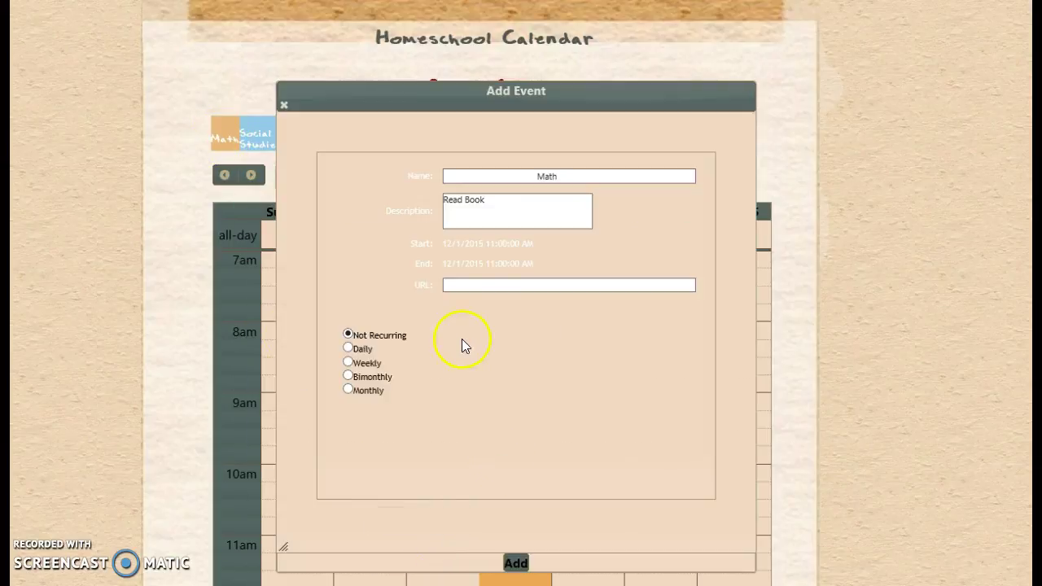
left_click(352, 349)
left_click(582, 478)
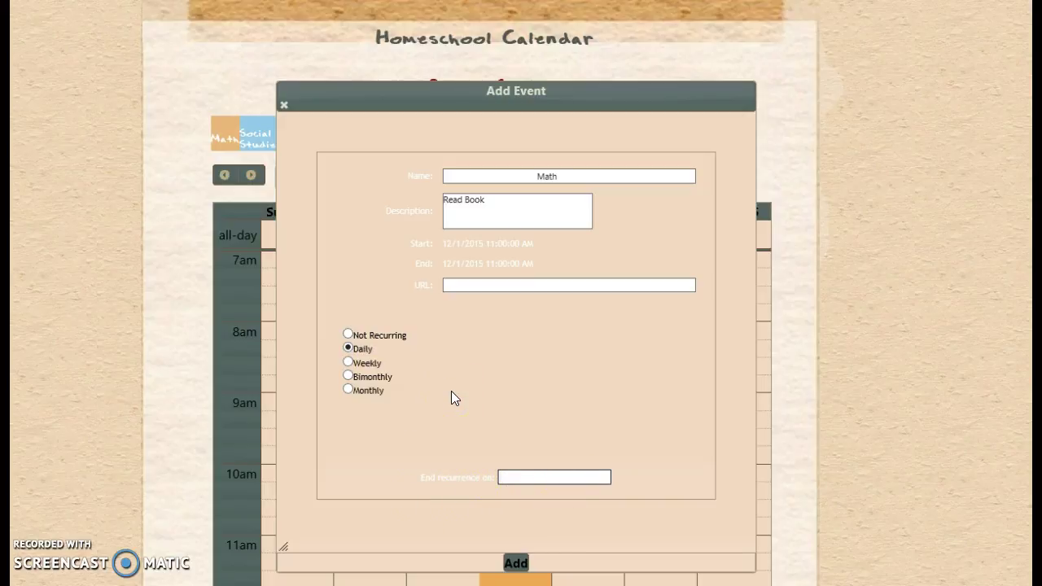
left_click(348, 378)
left_click(348, 335)
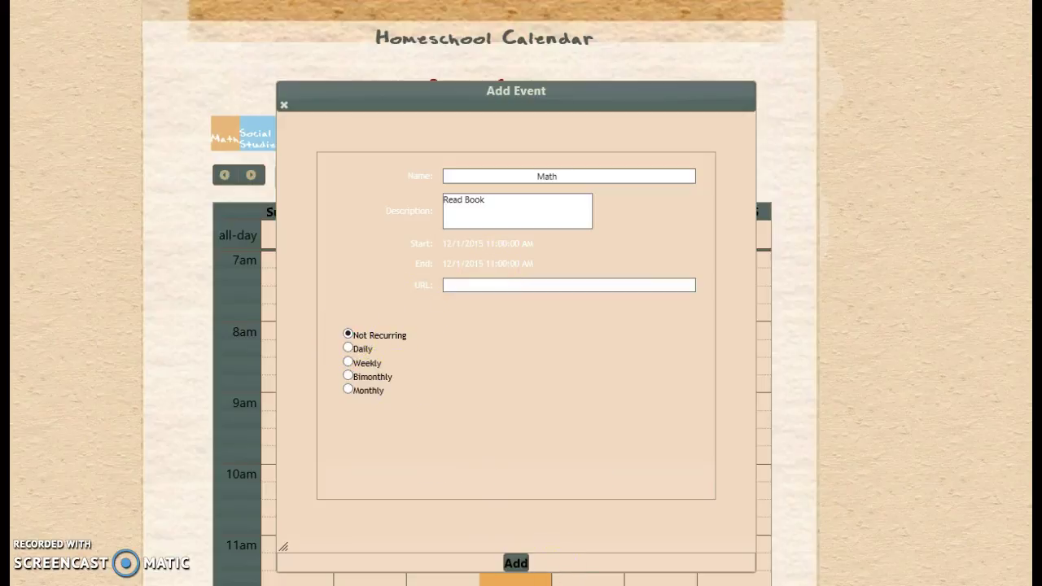
left_click(516, 563)
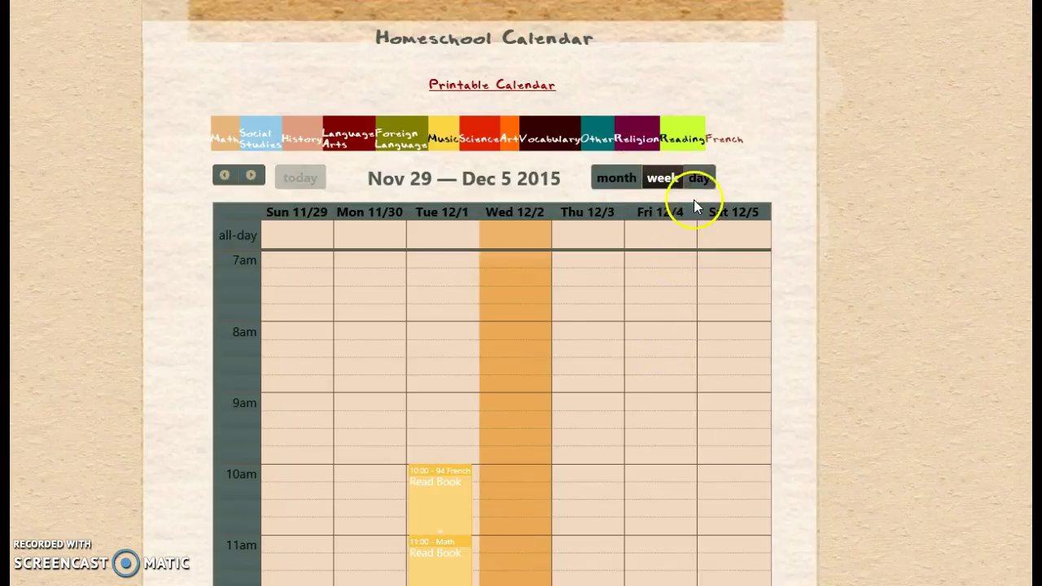
Step: Reload the Calendar page and check the French and Math events in the weekly schedule
scroll(466, 403, "down", 1)
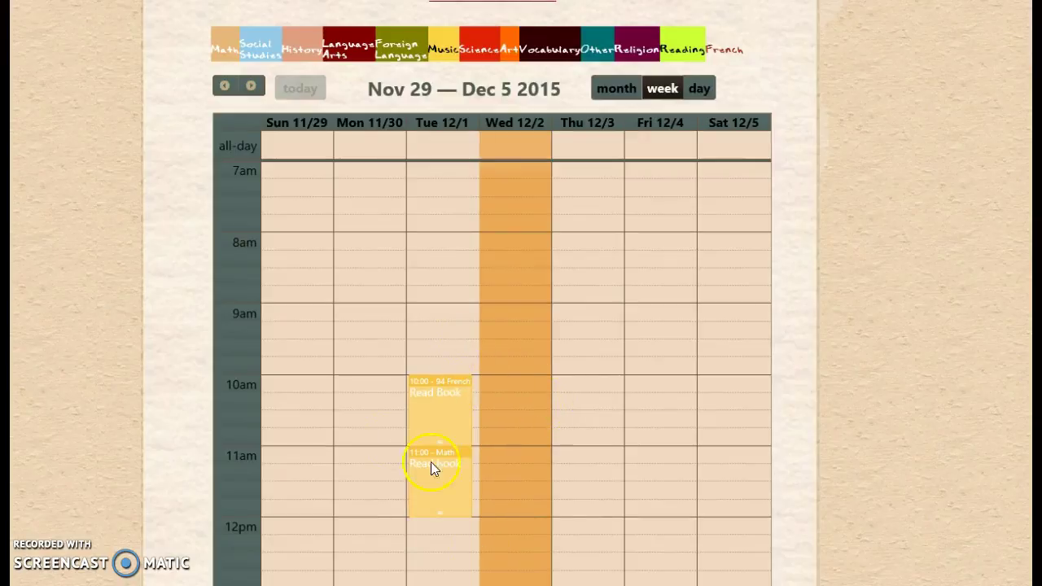
scroll(527, 486, "up", 1)
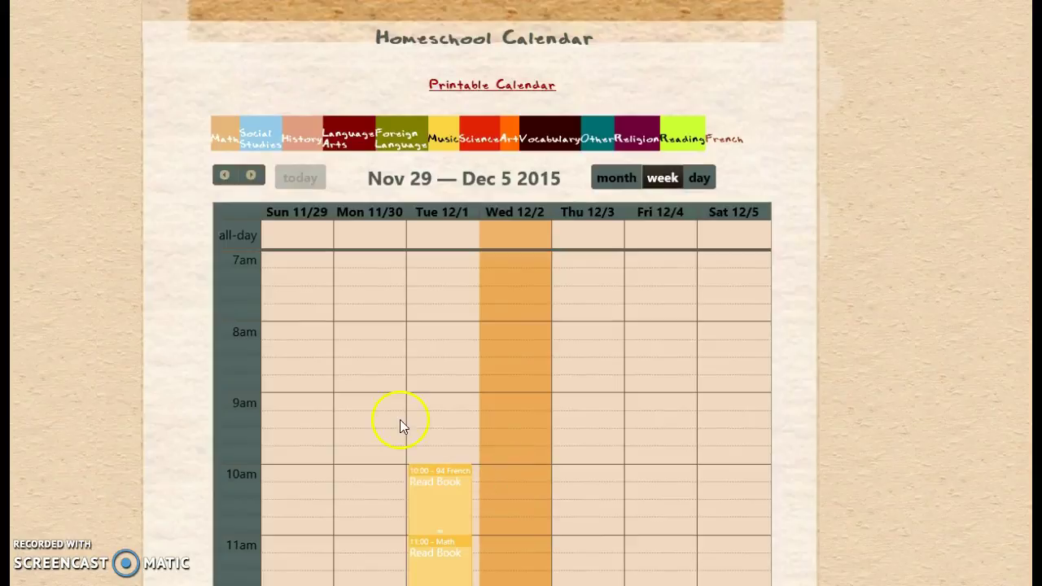
scroll(286, 488, "up", 6)
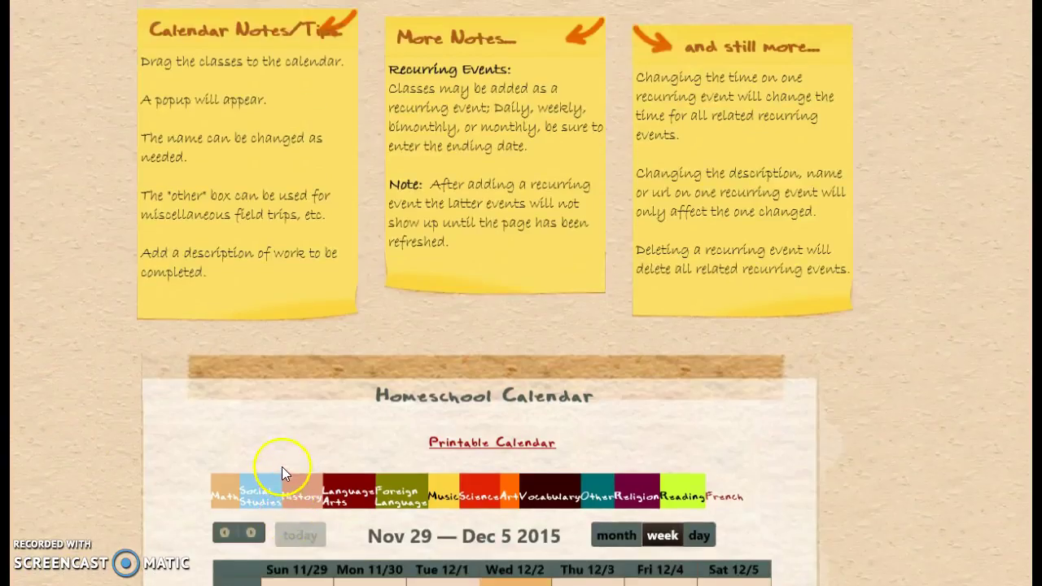
left_click(136, 145)
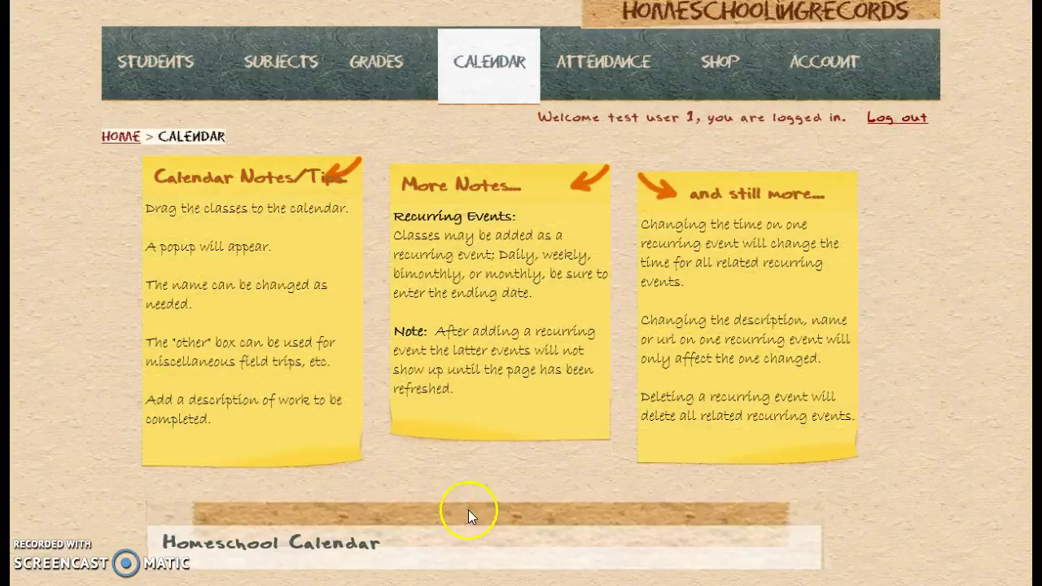
scroll(895, 486, "down", 6)
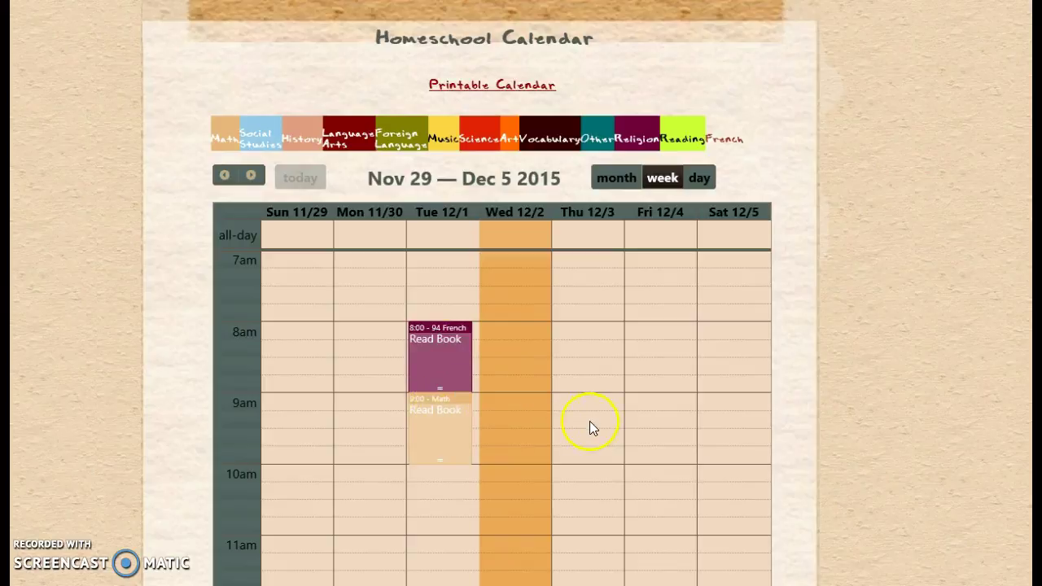
Step: View the details of the French event on Tuesday 12/1 and close them without making changes
scroll(589, 423, "up", 2)
scroll(588, 425, "up", 5)
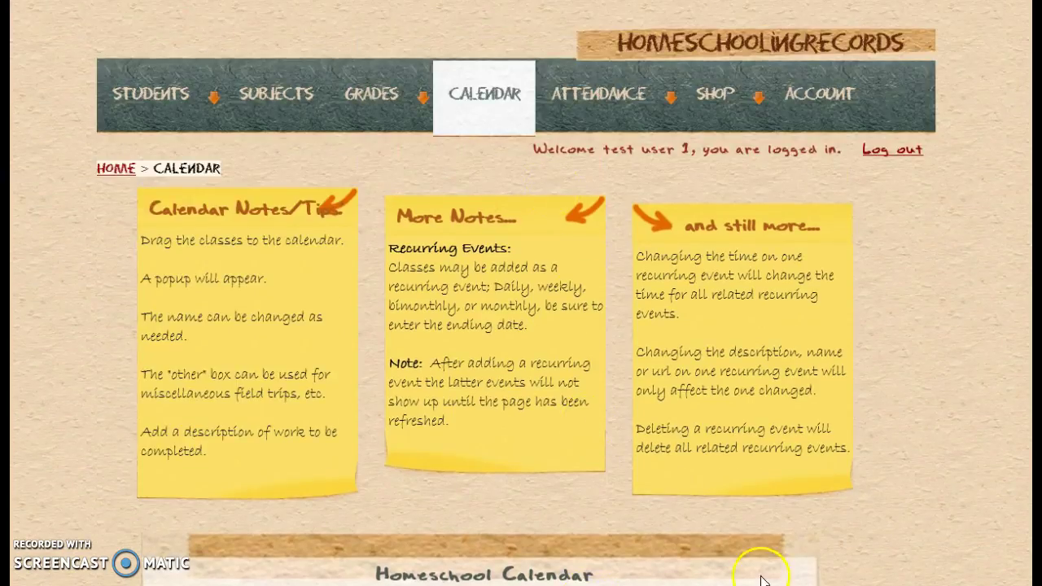
scroll(735, 569, "down", 5)
left_click(454, 458)
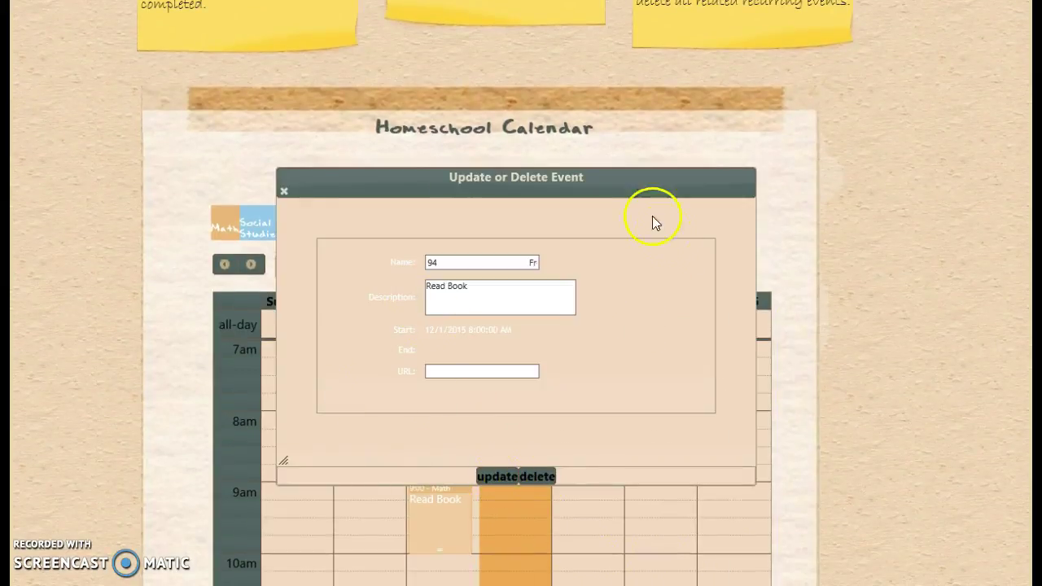
left_click(283, 190)
Step: Open the Attendance page and choose the student whose attendance is recorded in the Attendance Input Form
scroll(296, 256, "up", 5)
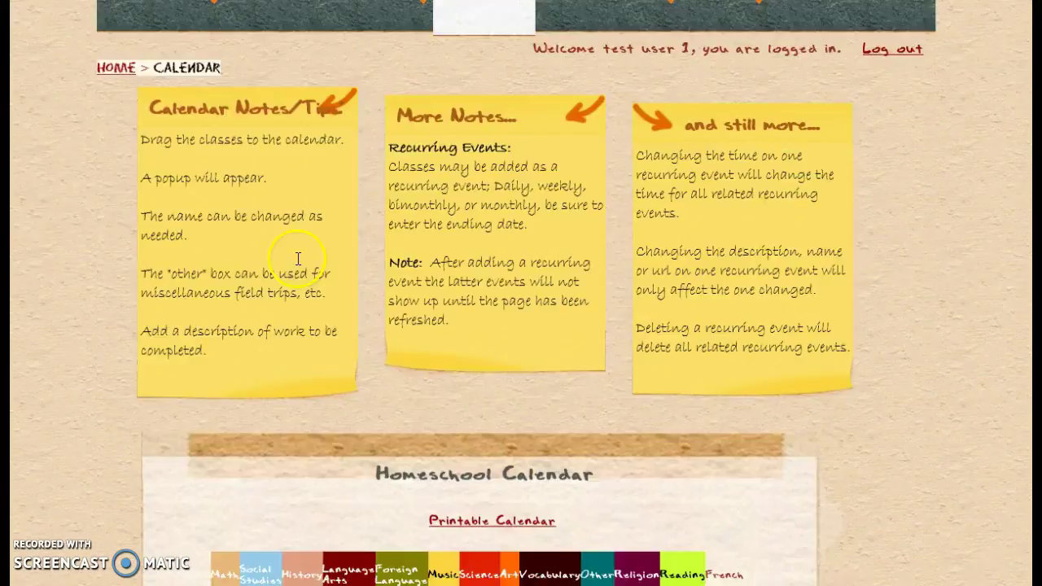
scroll(298, 258, "up", 2)
mouse_move(603, 102)
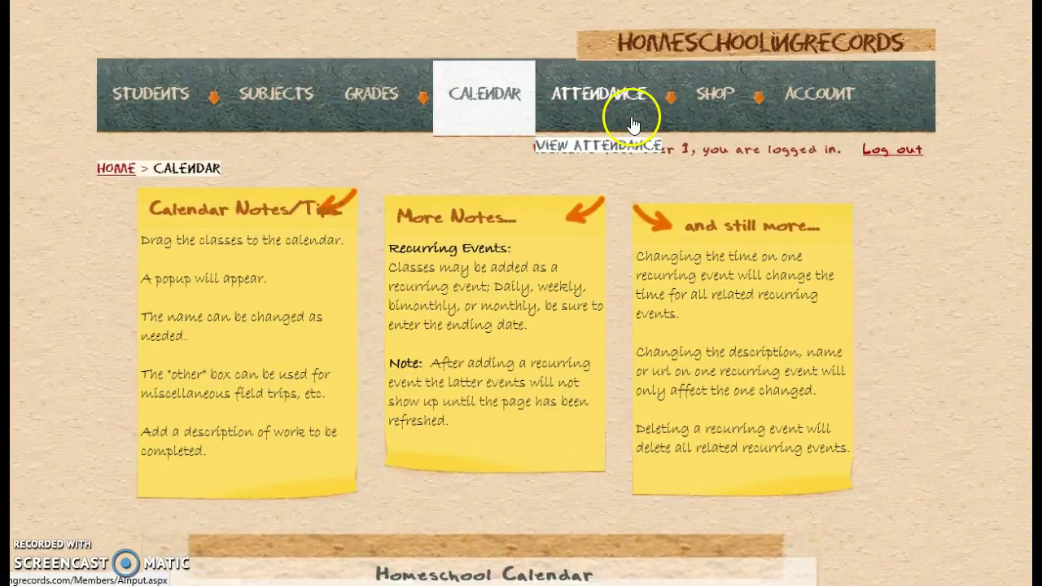
left_click(585, 106)
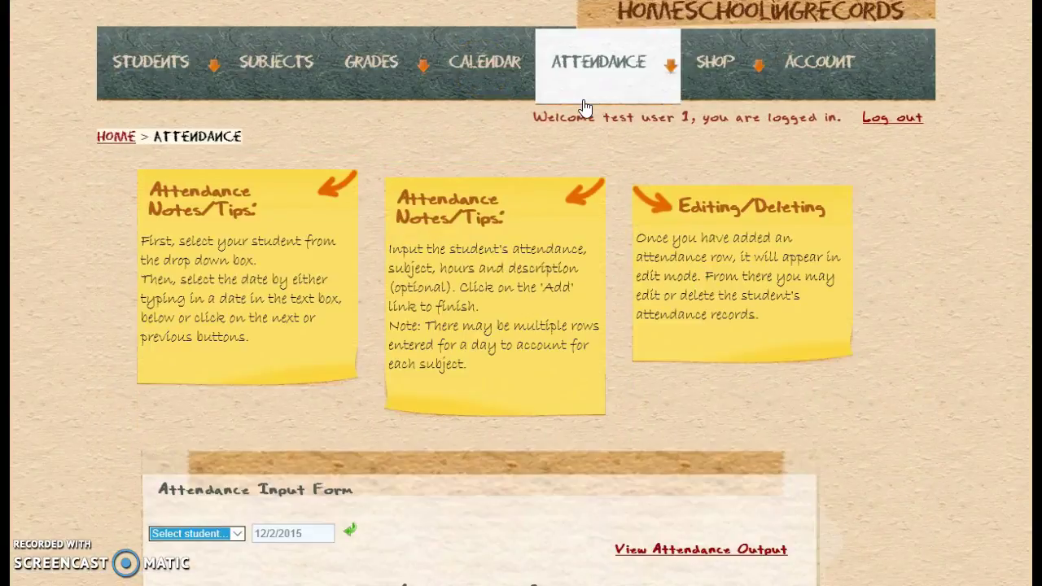
scroll(236, 441, "down", 1)
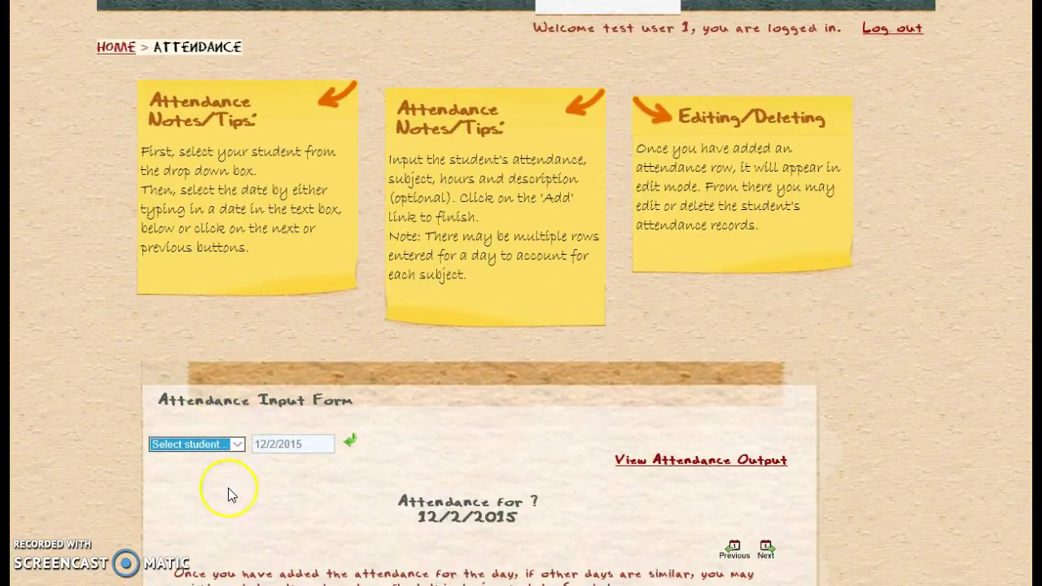
left_click(234, 446)
left_click(193, 459)
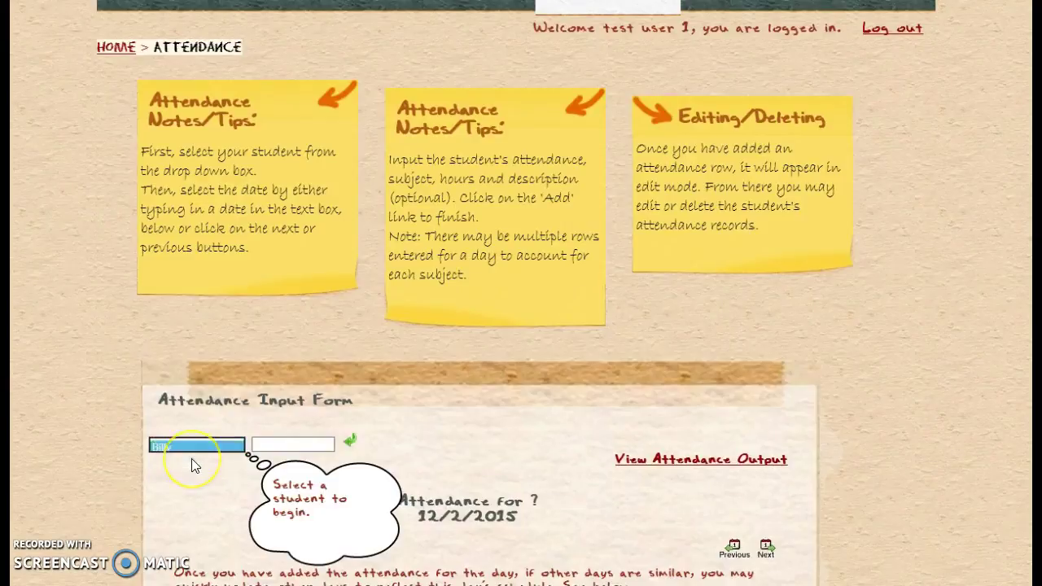
Step: Add a Present attendance row for Math on 12/2/2015 with 1 hour and the description "Wlorksheet"
scroll(189, 458, "down", 3)
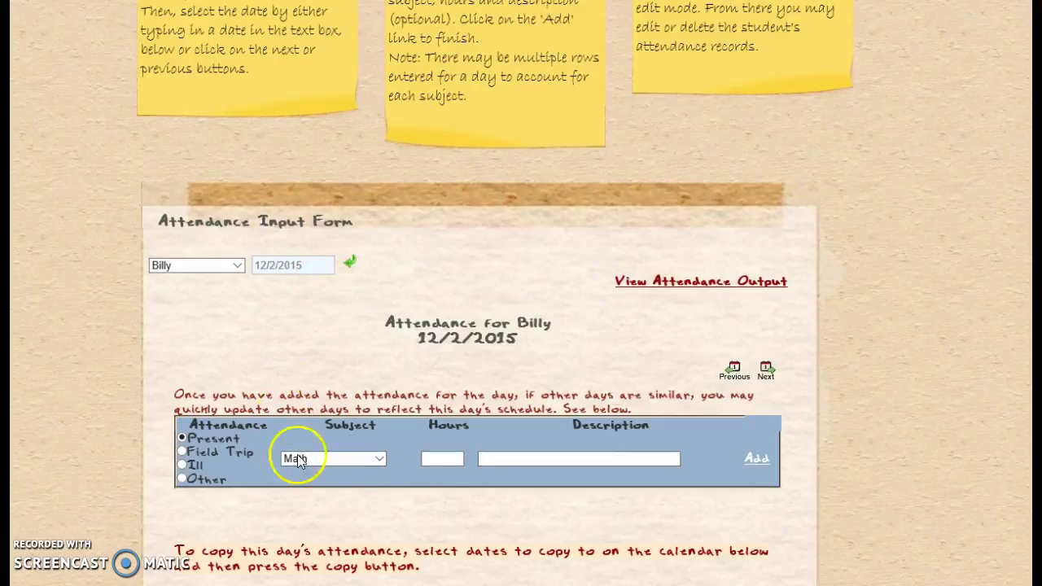
left_click(441, 459)
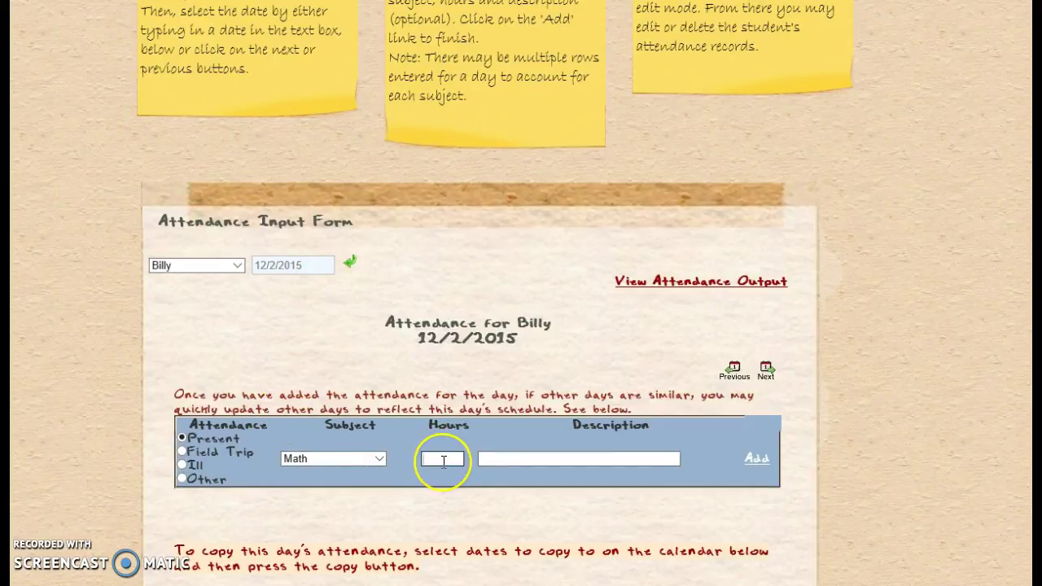
type("1")
left_click(485, 460)
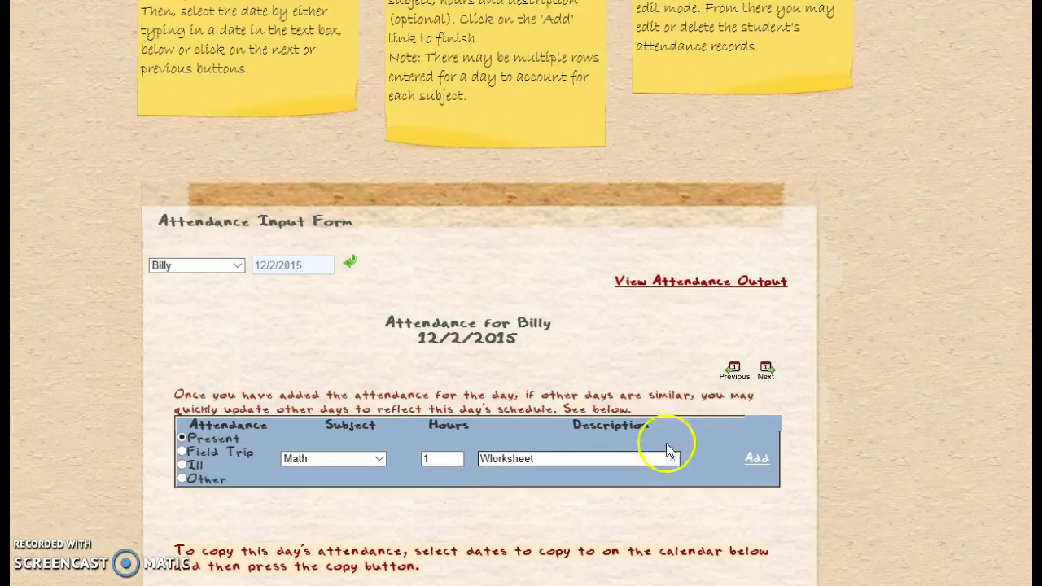
left_click(749, 469)
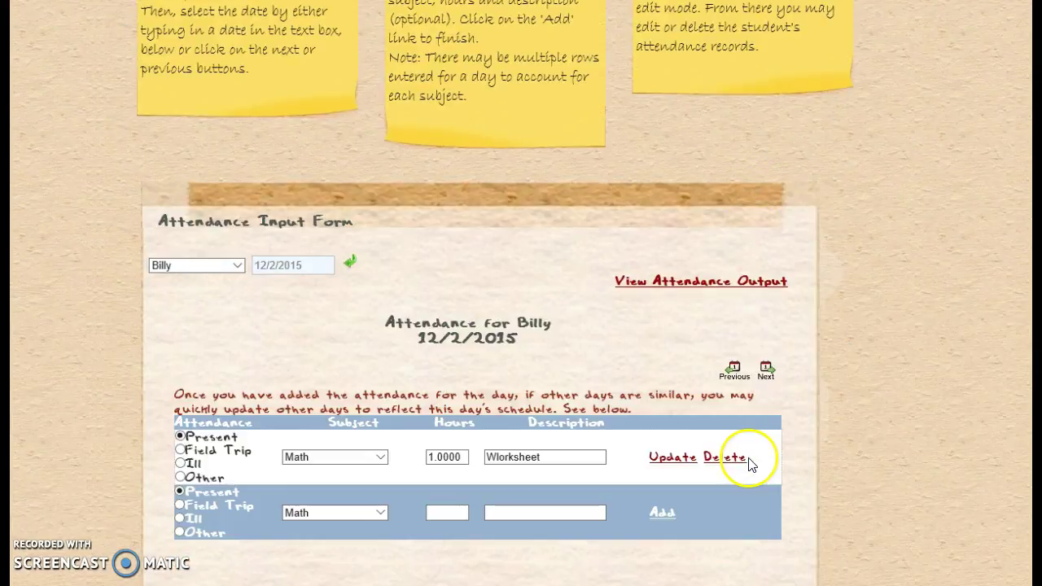
Step: Add a Present attendance row for French with .75 hours and no description
left_click(381, 512)
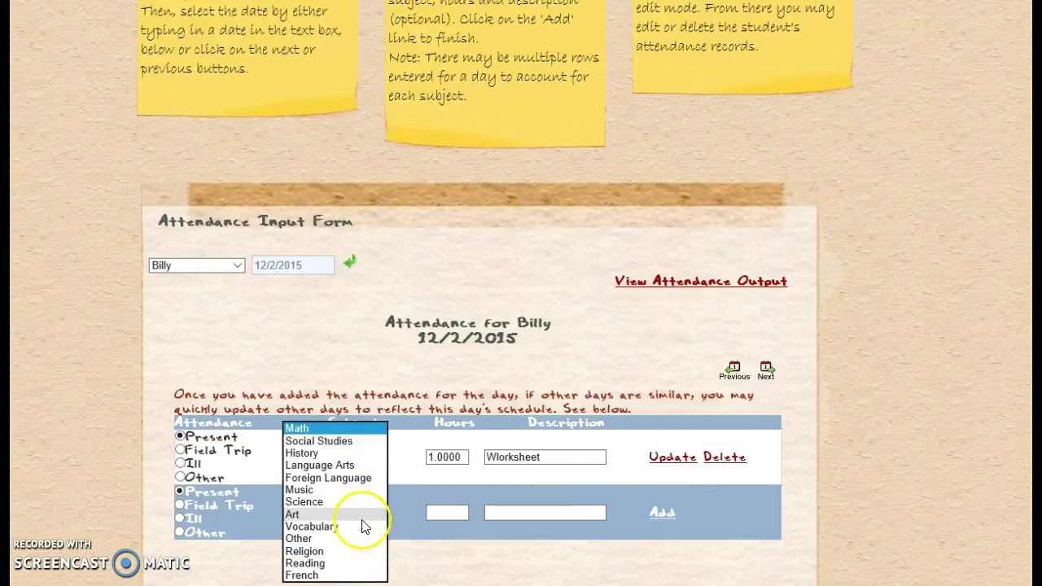
left_click(324, 575)
left_click(446, 513)
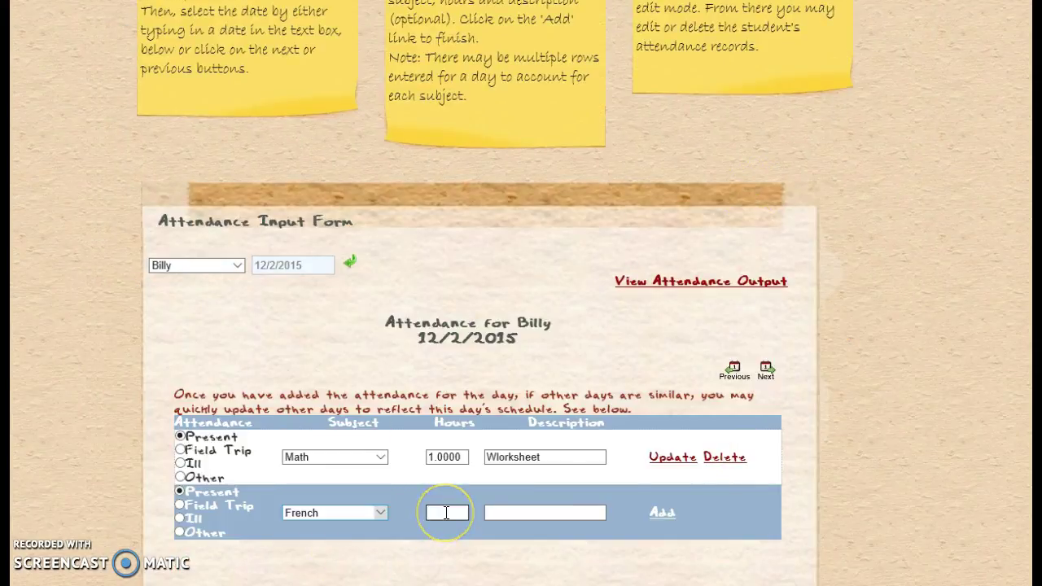
left_click(498, 515)
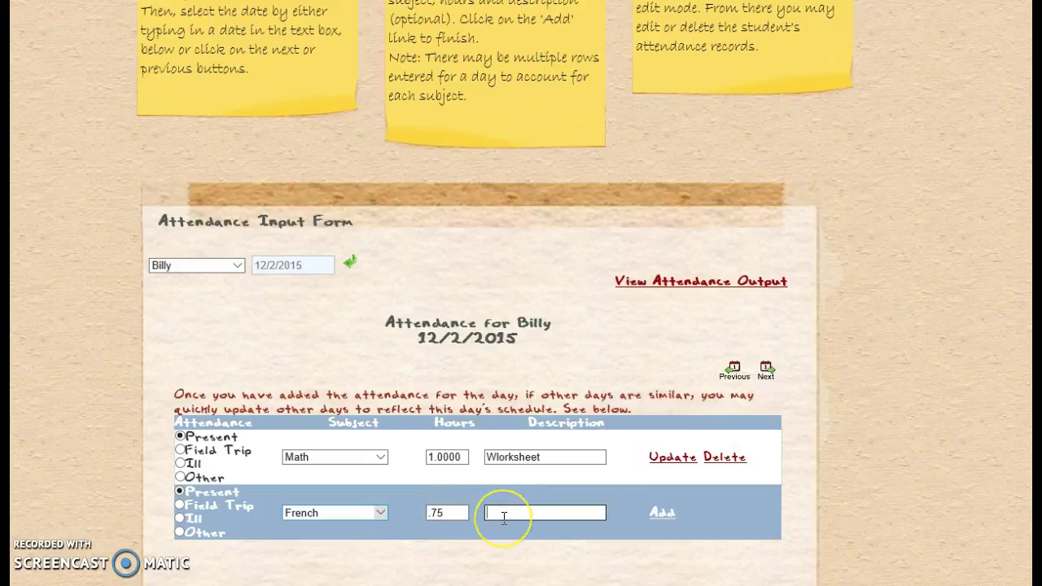
left_click(663, 513)
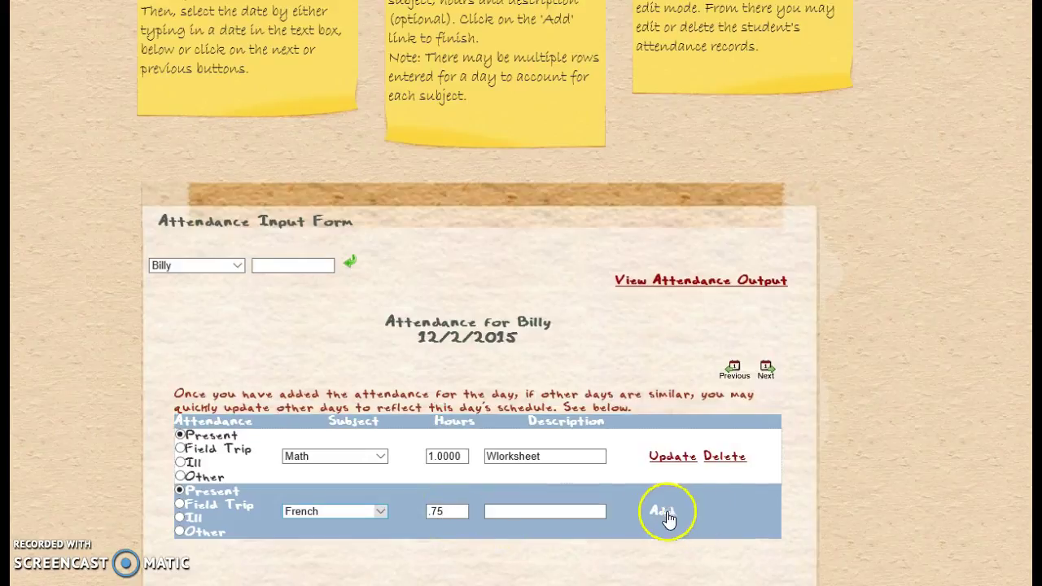
Step: Copy the 12/2/2015 Math and French attendance to December 3, 4 and 7, 2015
scroll(794, 539, "down", 3)
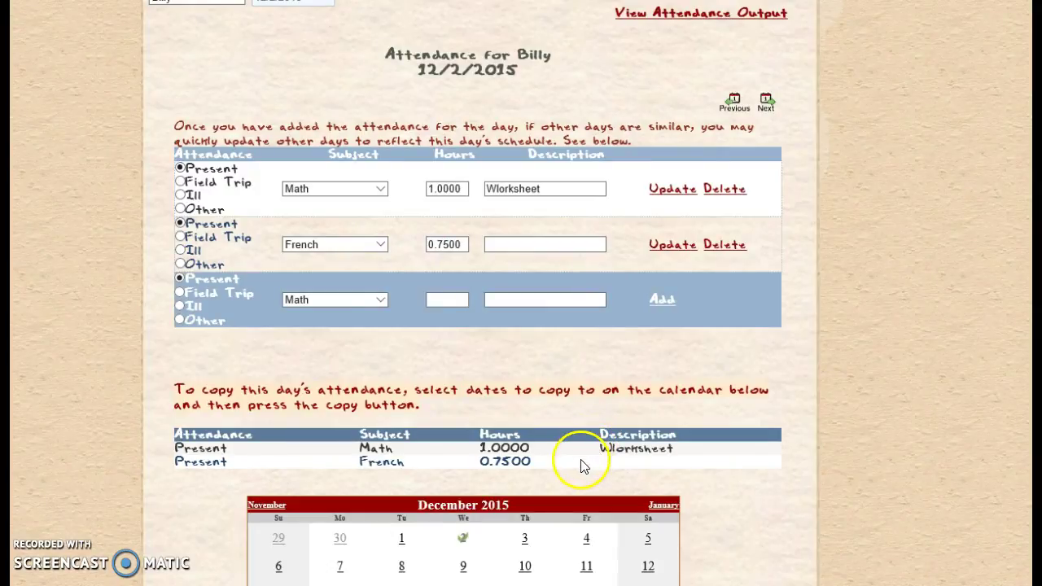
scroll(580, 466, "down", 3)
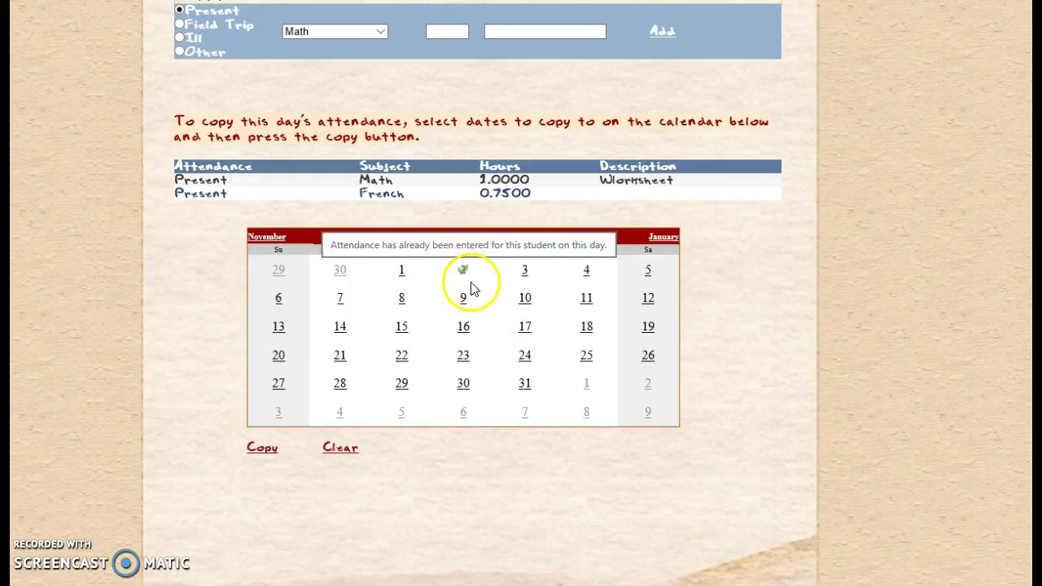
scroll(461, 279, "up", 1)
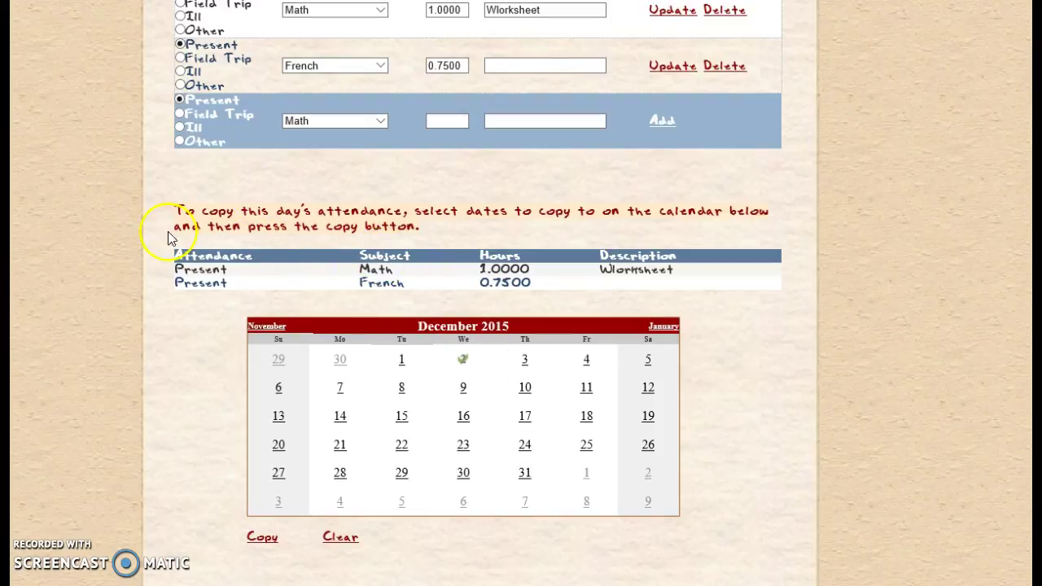
scroll(293, 204, "up", 4)
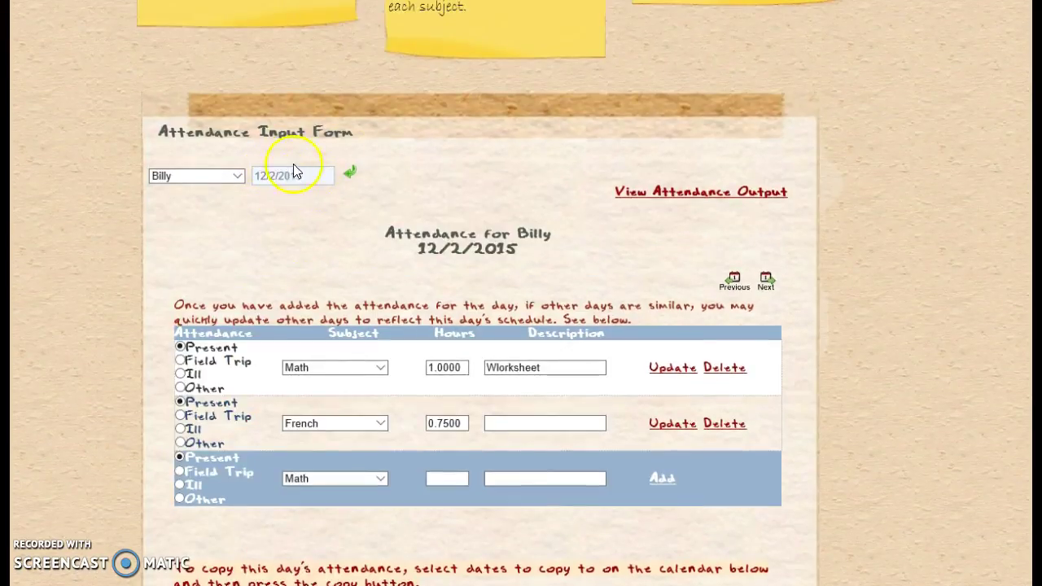
scroll(303, 192, "down", 4)
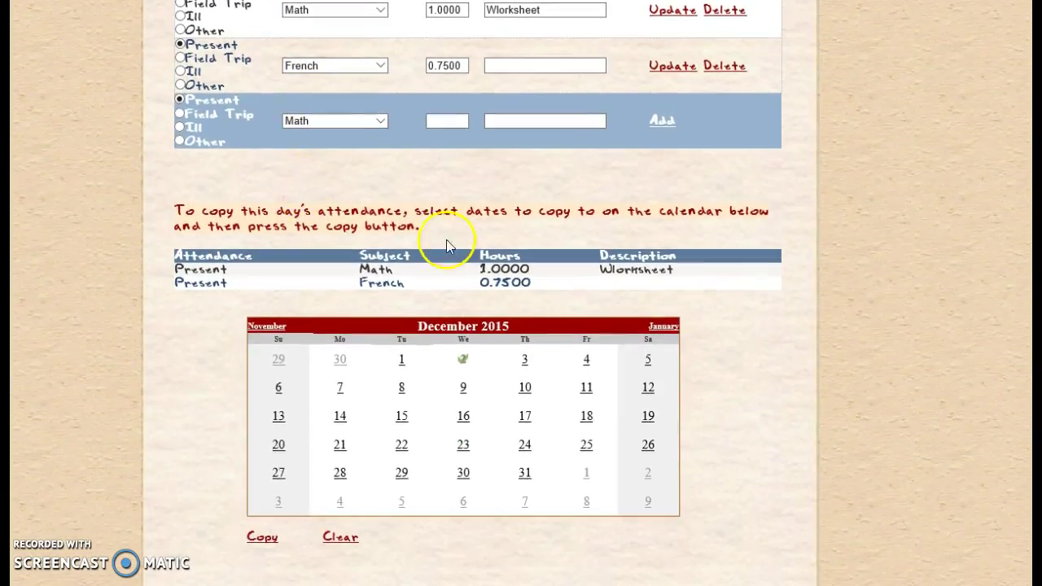
left_click(525, 367)
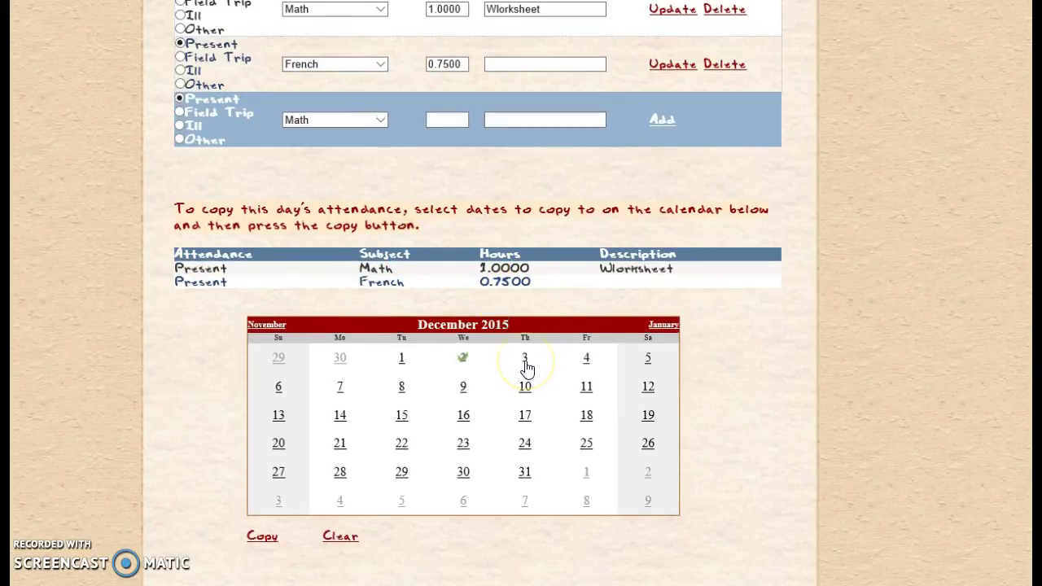
left_click(588, 364)
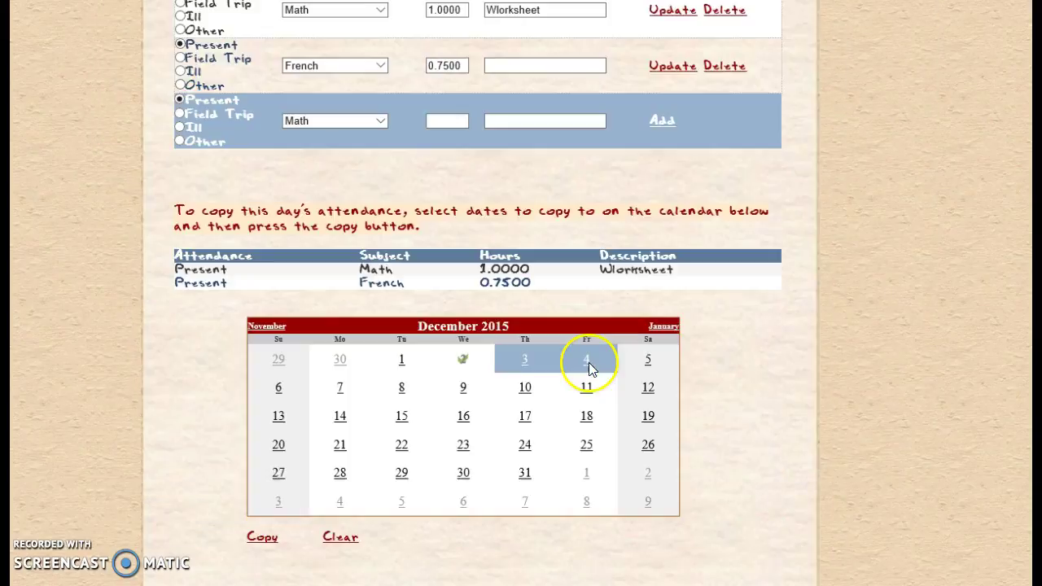
left_click(339, 390)
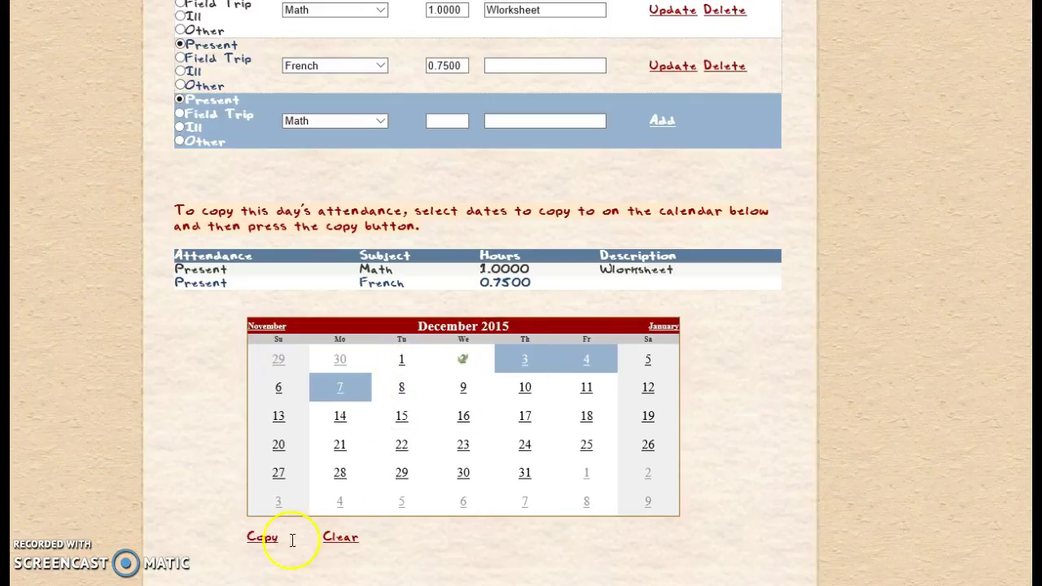
left_click(263, 539)
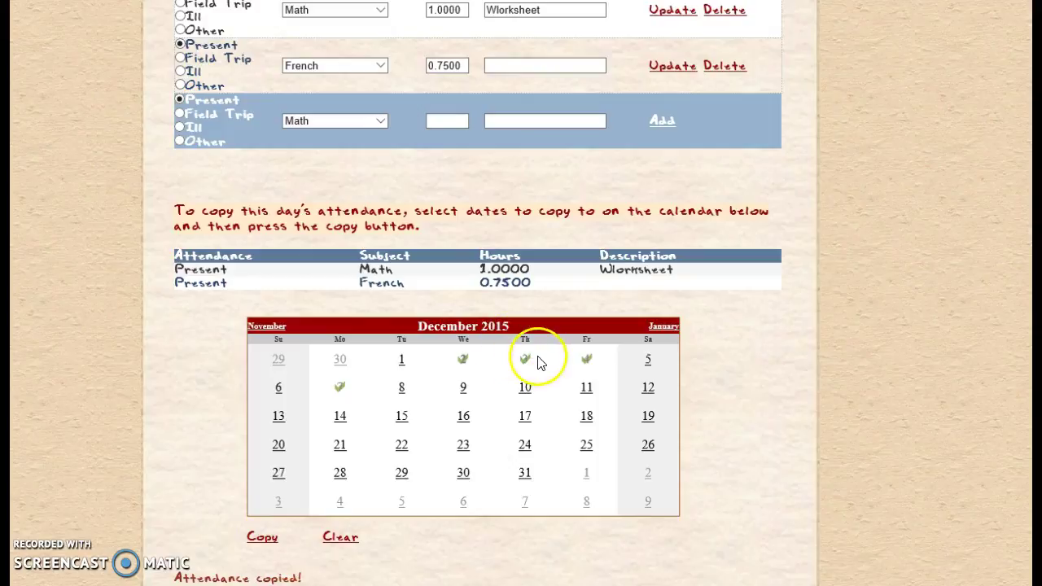
Step: Advance the Attendance Input Form to the next day, 12/3/2015, and review the copied Math and French rows
scroll(431, 387, "up", 3)
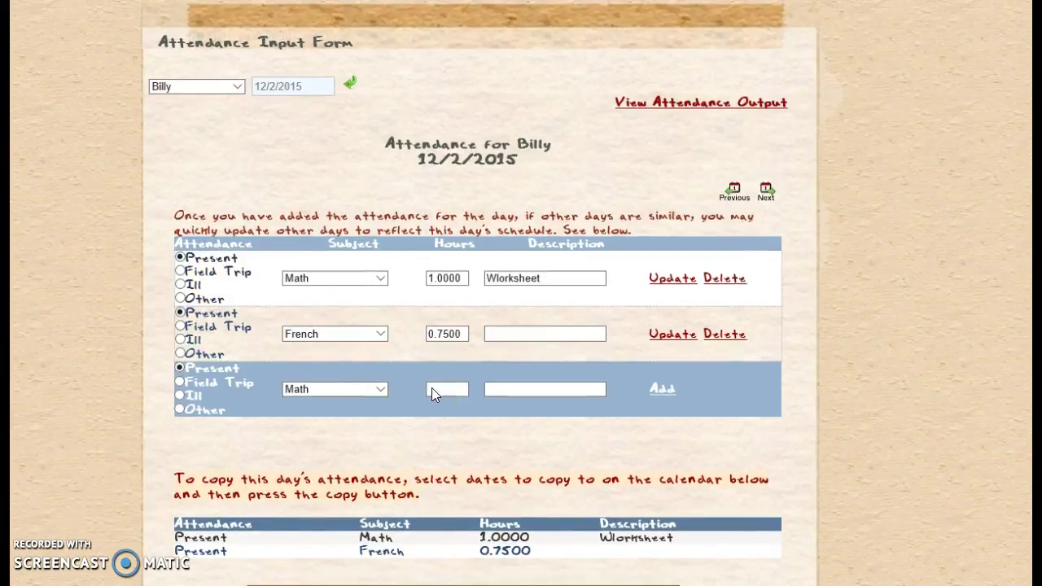
left_click(368, 146)
left_click(765, 197)
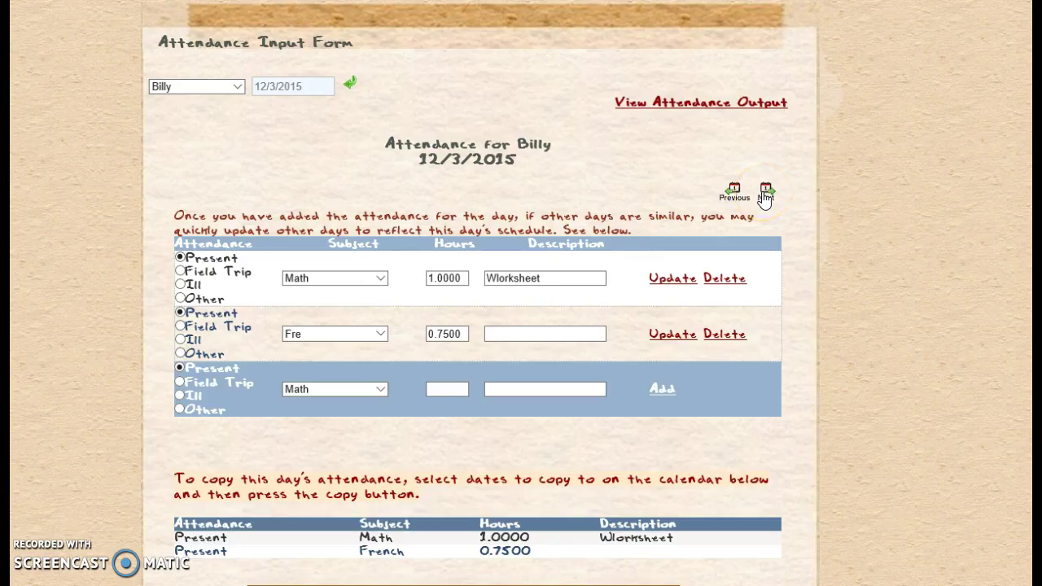
left_click(539, 333)
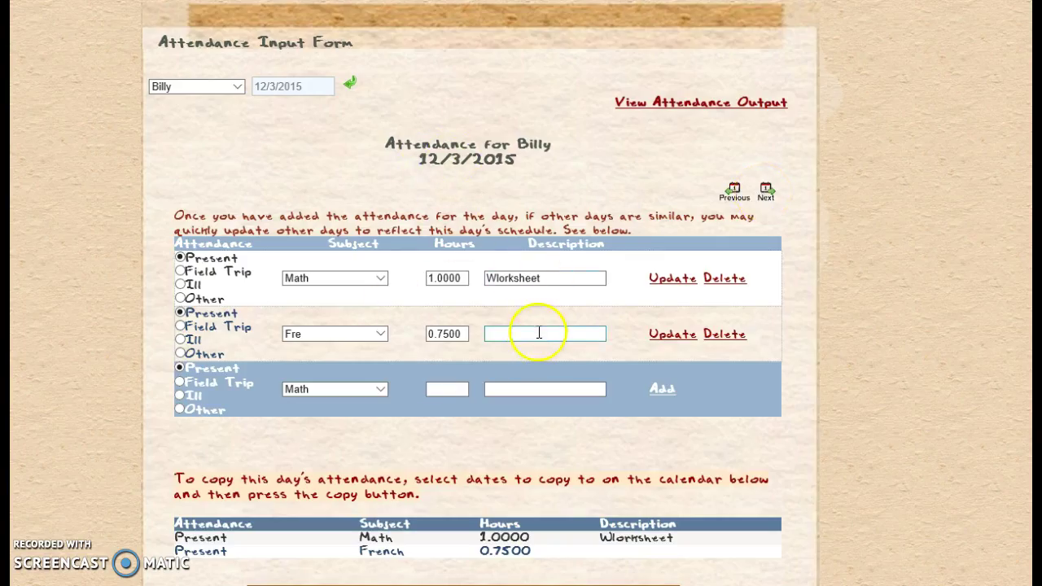
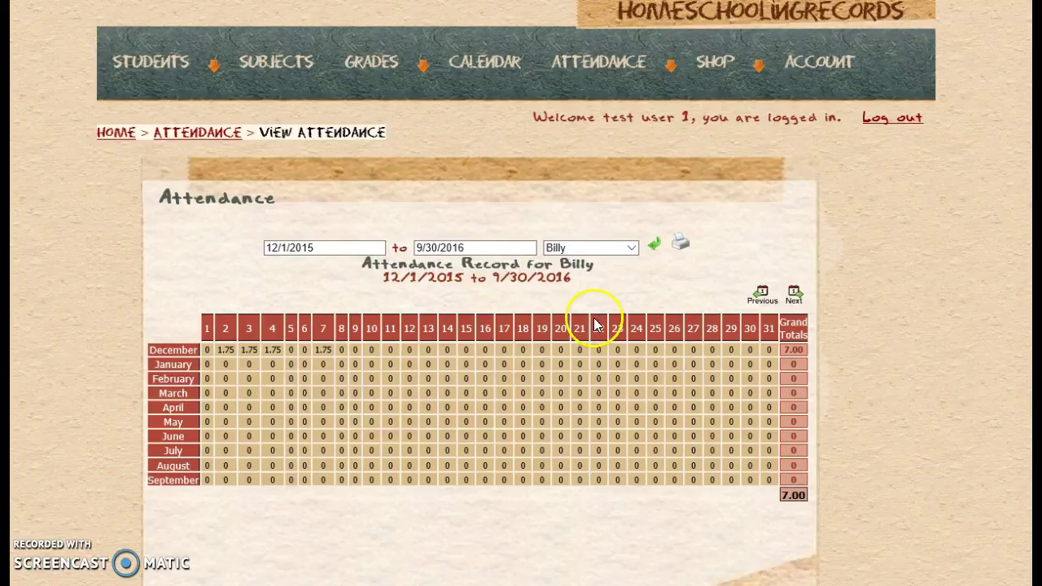
Step: Shift the student's attendance record output back two months to cover 10/1/2015 to 7/31/2016
left_click(759, 299)
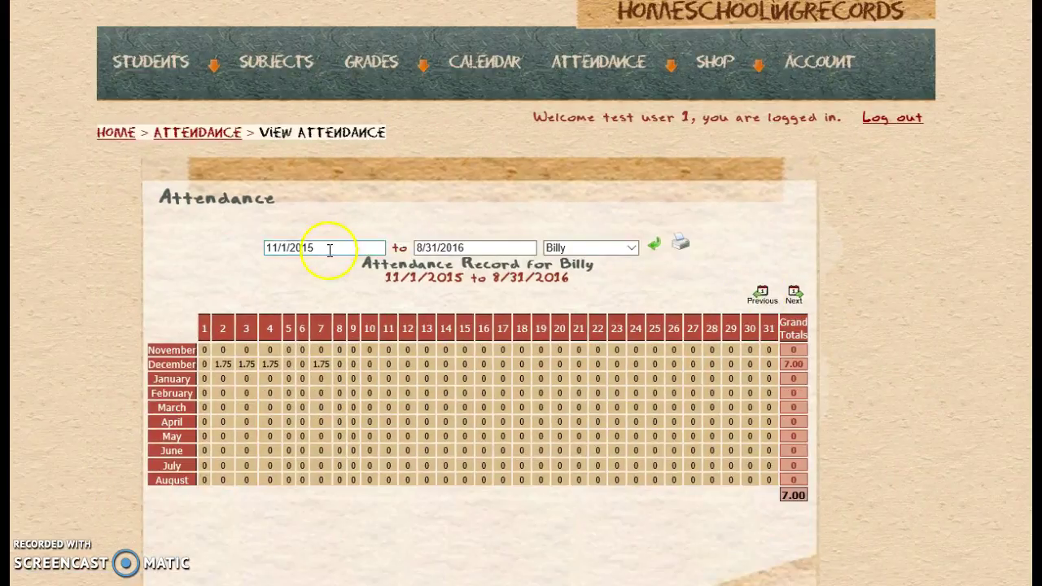
left_click(759, 299)
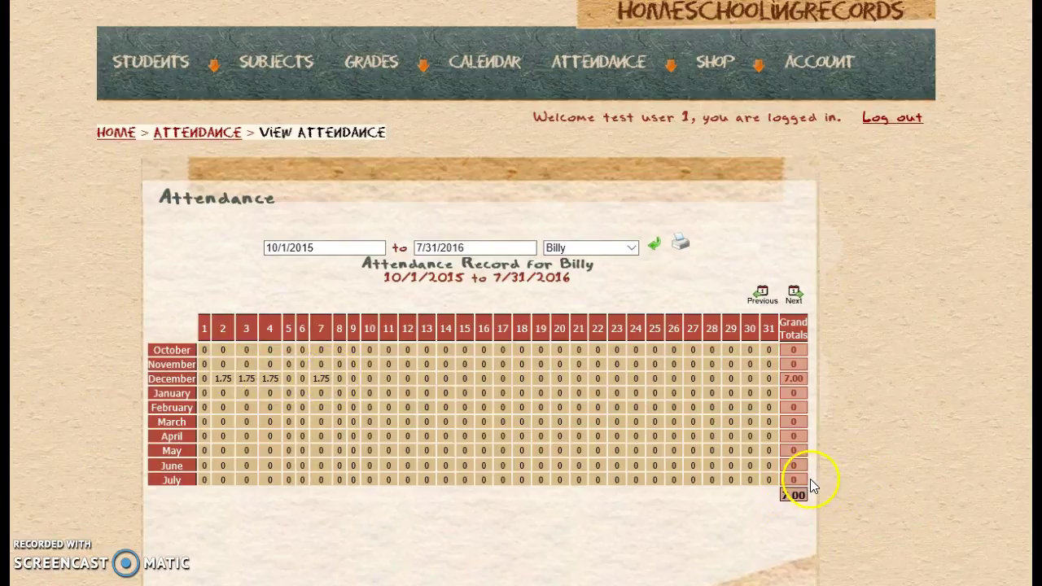
Step: View the attendance detail for 12/2/2015 and for the Math subject, and return to the monthly attendance record
scroll(810, 480, "down", 2)
scroll(773, 306, "down", 3)
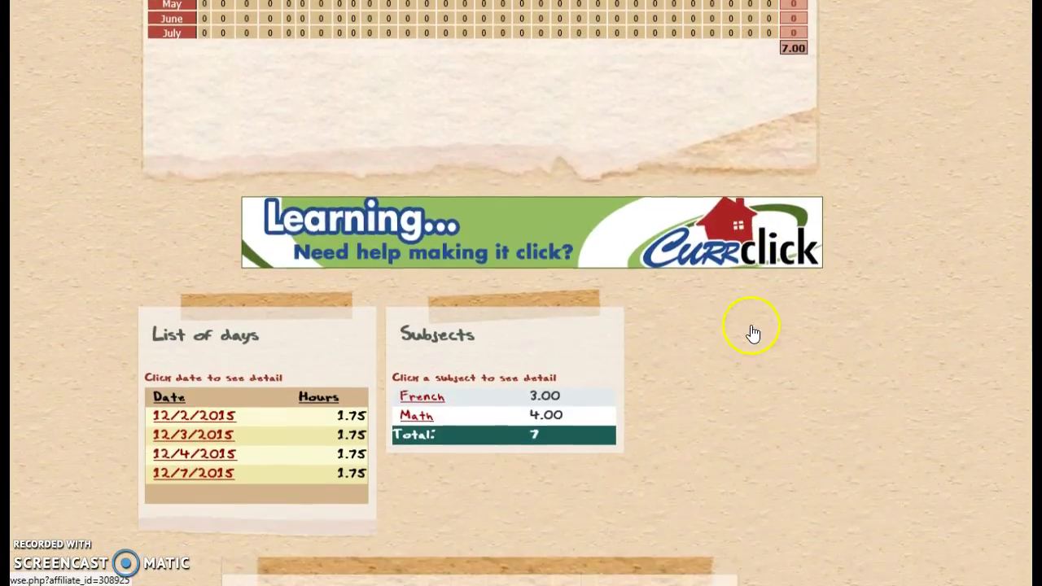
scroll(213, 393, "down", 1)
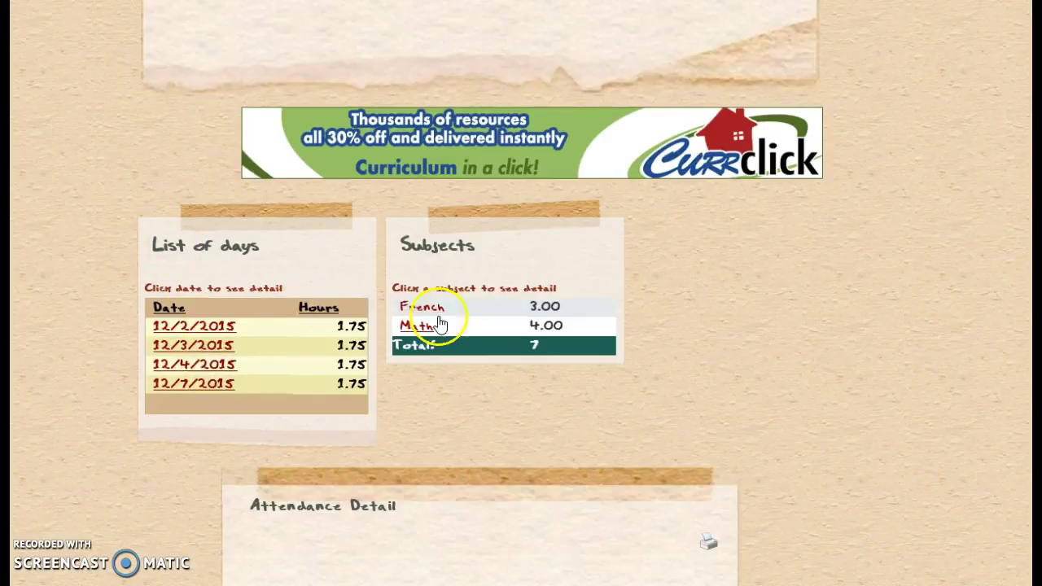
scroll(535, 421, "down", 1)
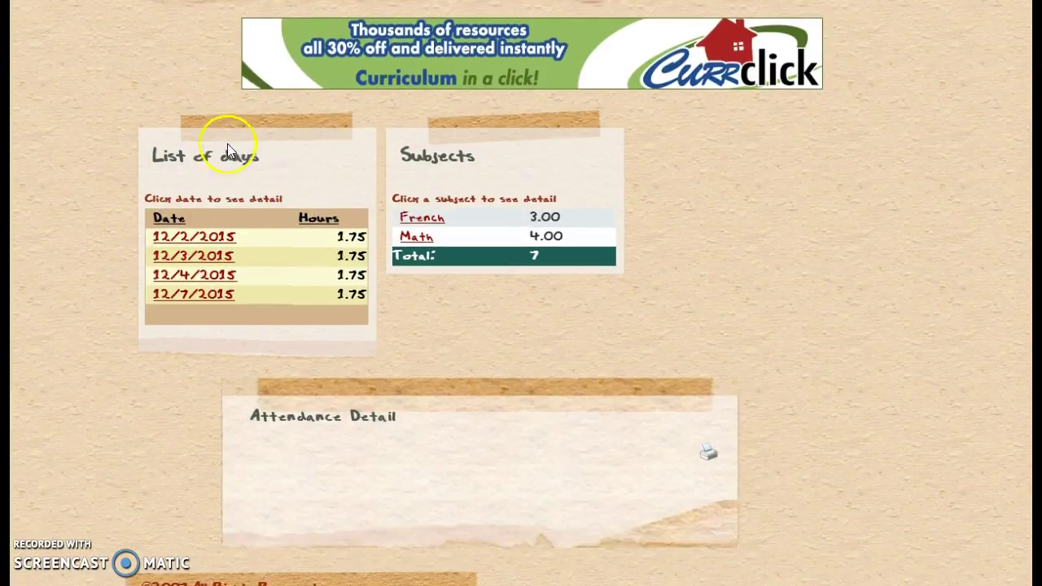
left_click(177, 236)
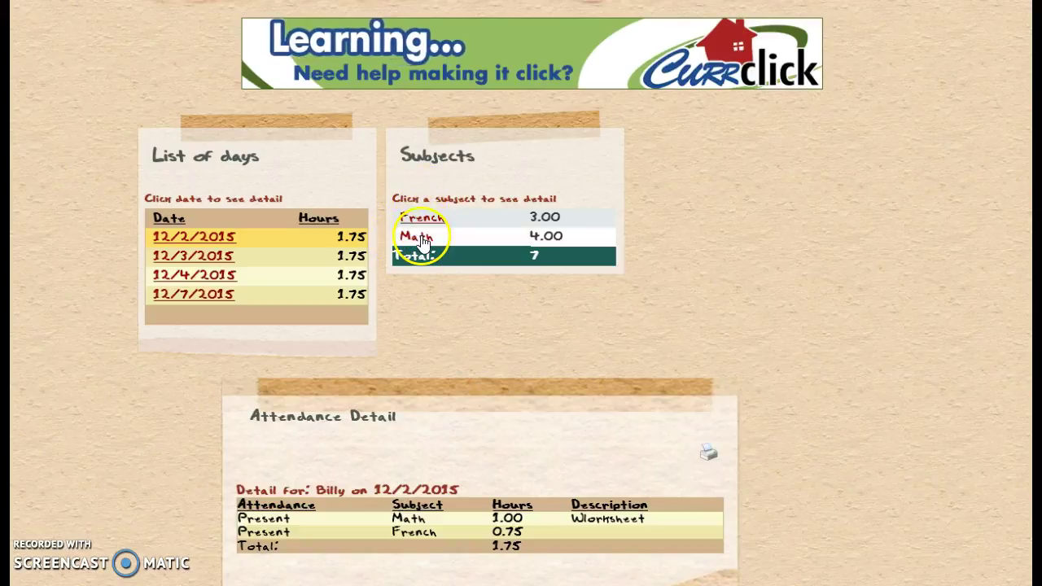
left_click(490, 244)
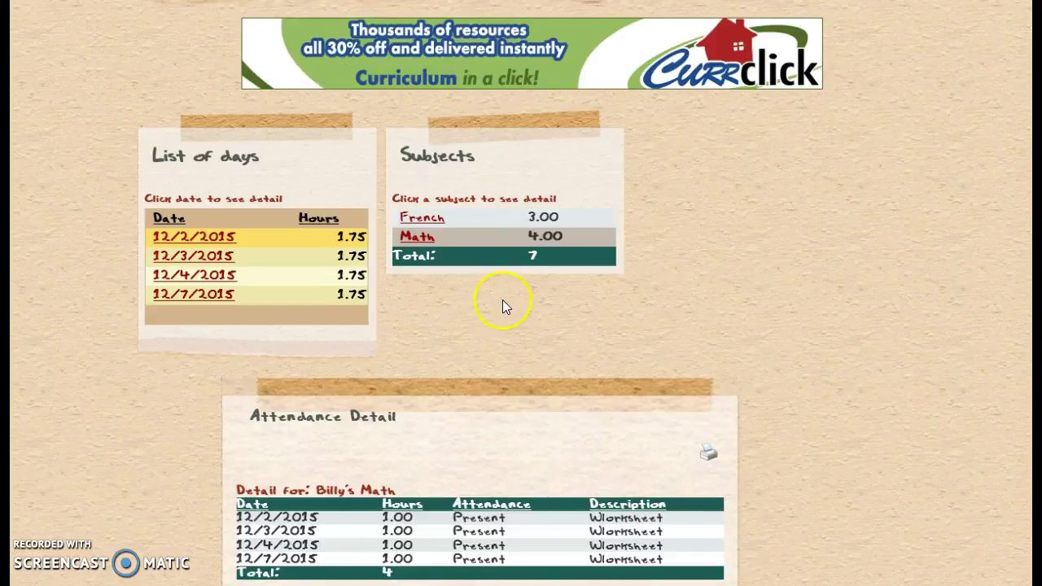
scroll(503, 300, "down", 2)
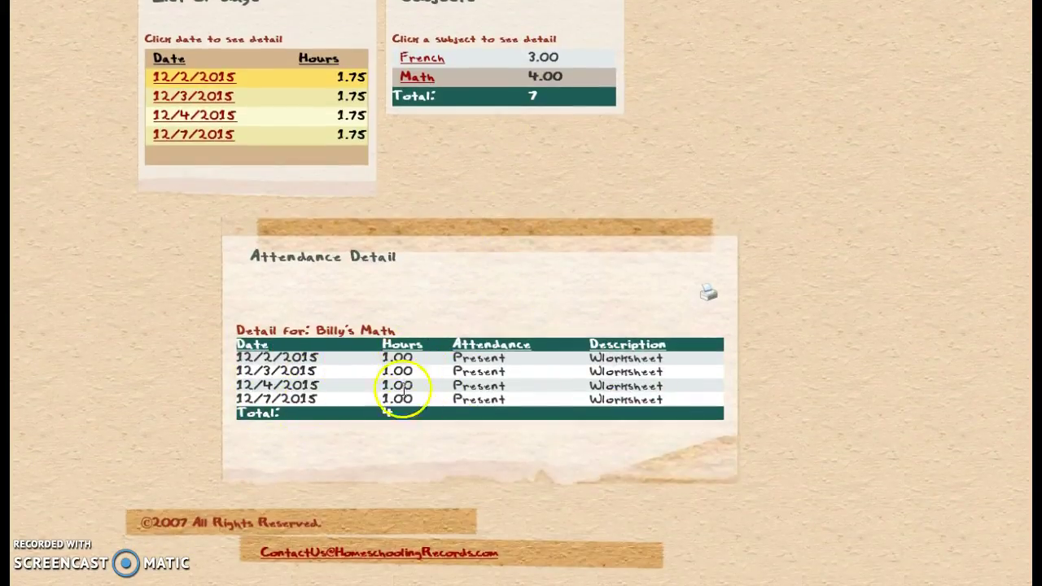
scroll(473, 431, "up", 10)
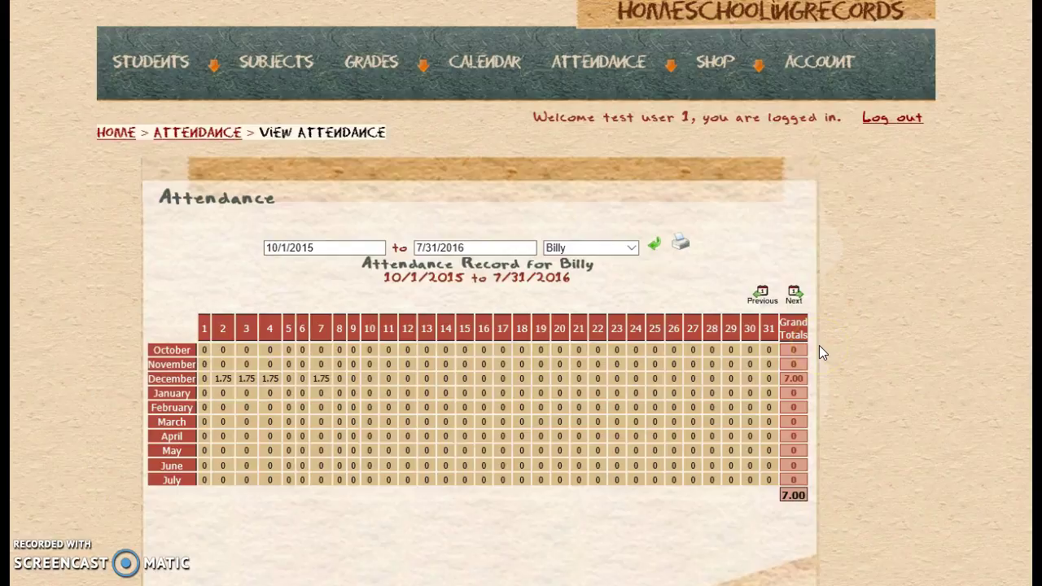
left_click(737, 375)
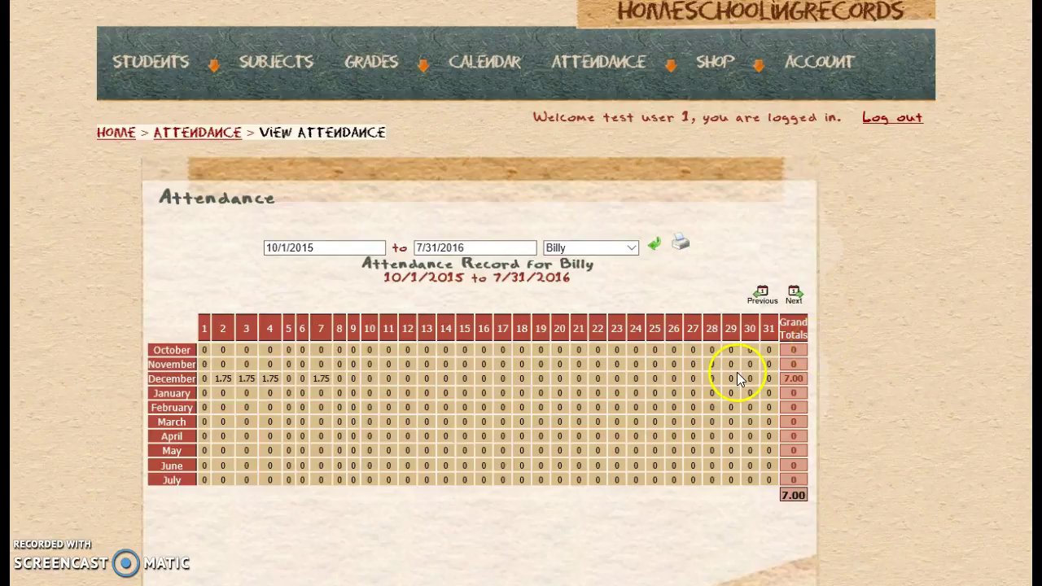